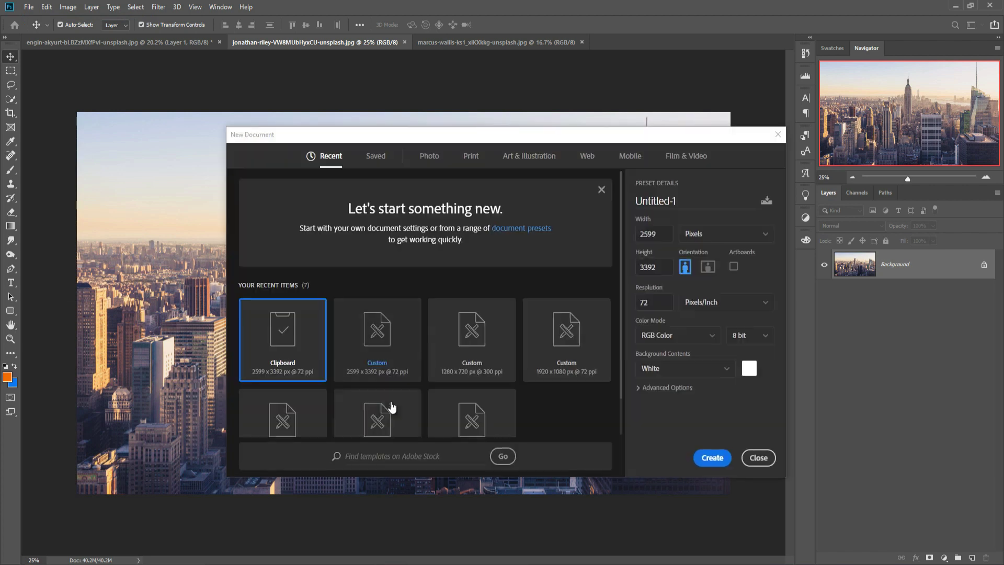
- Create a new document from the recent 1280 x 720 px, 300 ppi custom preset
{"action": "left_click", "coordinate": [472, 359]}
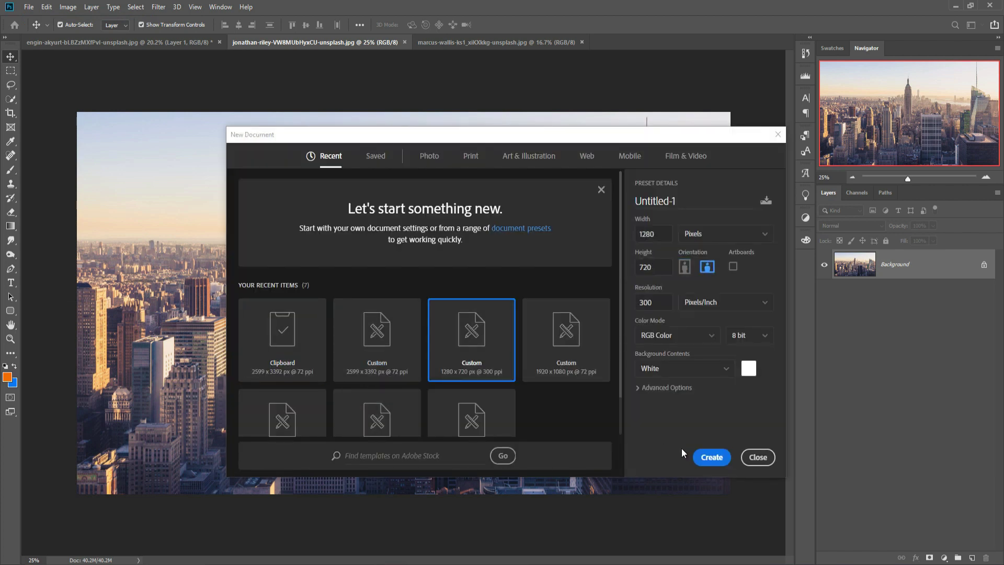
{"action": "left_click", "coordinate": [713, 458]}
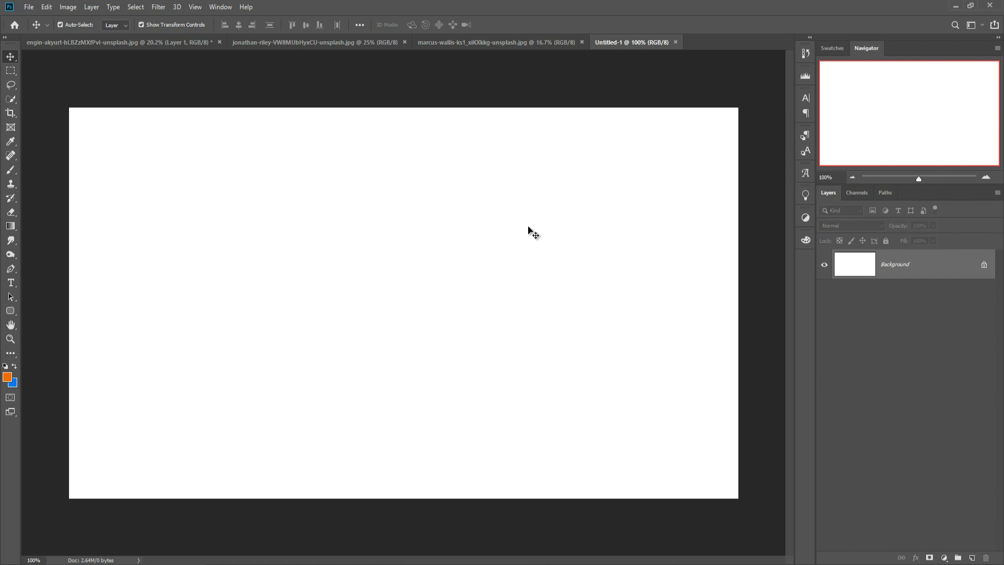
- Float the city skyline photo in its own window and copy the image into the Untitled-1 document as a new layer
{"action": "left_click", "coordinate": [443, 41]}
{"action": "left_click", "coordinate": [315, 43]}
{"action": "left_click_drag", "start_coordinate": [318, 71], "coordinate": [258, 127]}
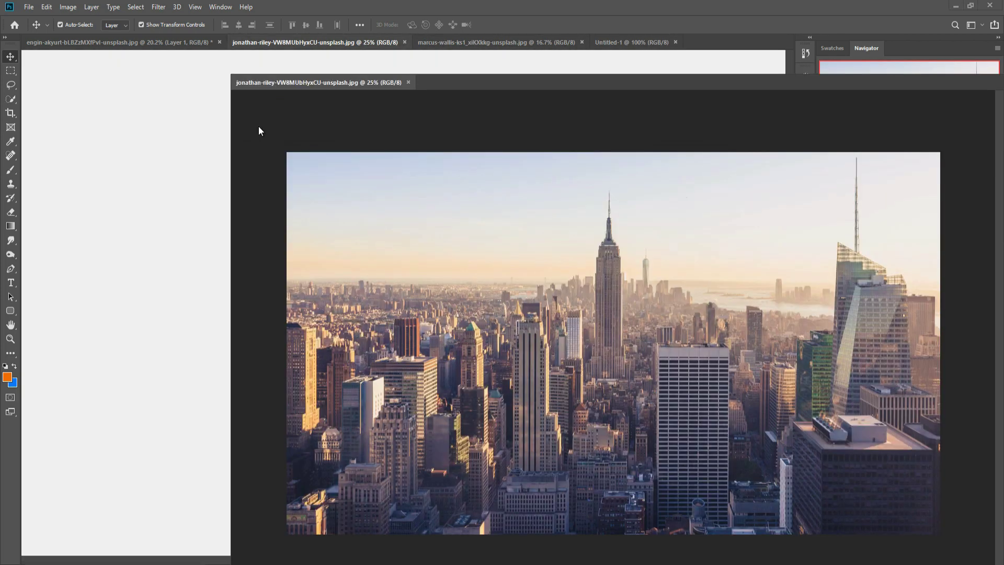
{"action": "left_click", "coordinate": [447, 43]}
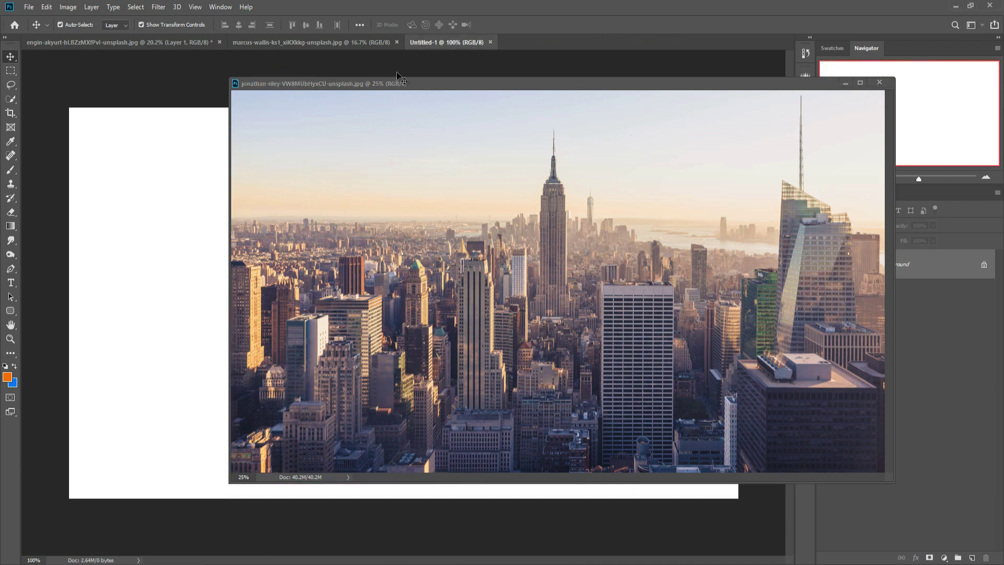
{"action": "left_click_drag", "start_coordinate": [394, 83], "coordinate": [655, 119]}
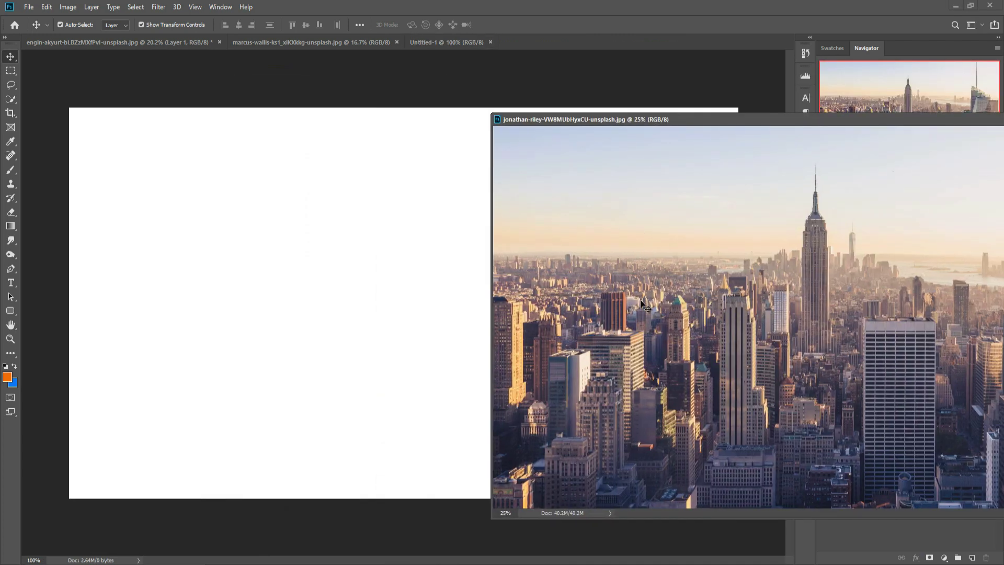
{"action": "left_click_drag", "start_coordinate": [643, 297], "coordinate": [380, 277]}
- Move the floating skyline photo window aside and minimize it to uncover the Untitled-1 canvas
{"action": "left_click_drag", "start_coordinate": [942, 121], "coordinate": [848, 142]}
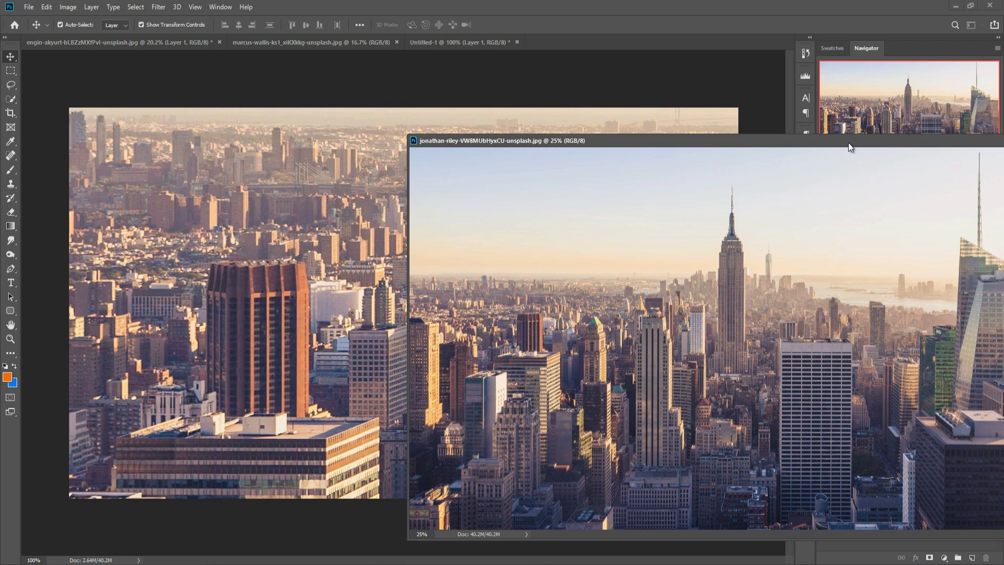
{"action": "left_click_drag", "start_coordinate": [943, 148], "coordinate": [519, 237]}
{"action": "double_click", "coordinate": [622, 229]}
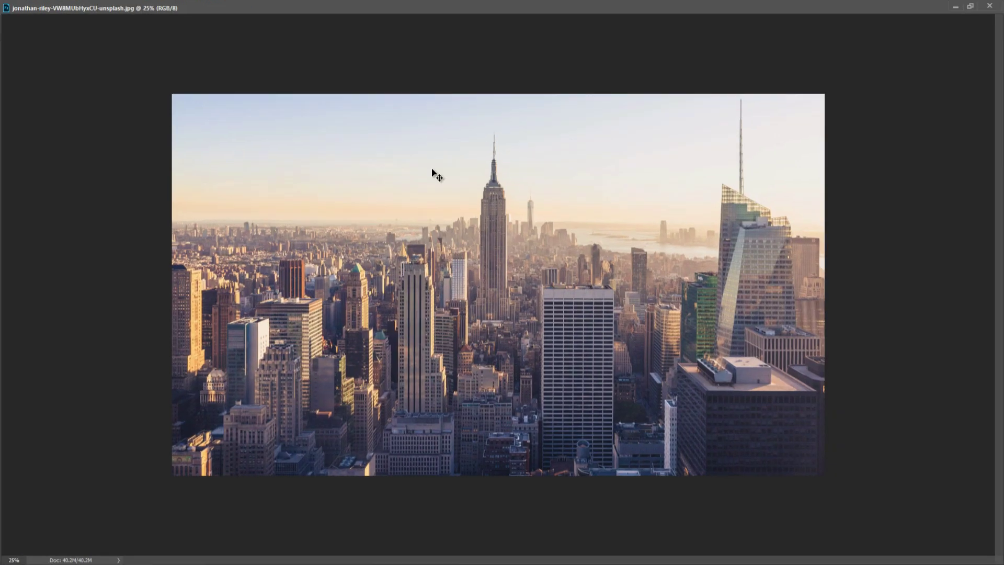
{"action": "left_click", "coordinate": [970, 5]}
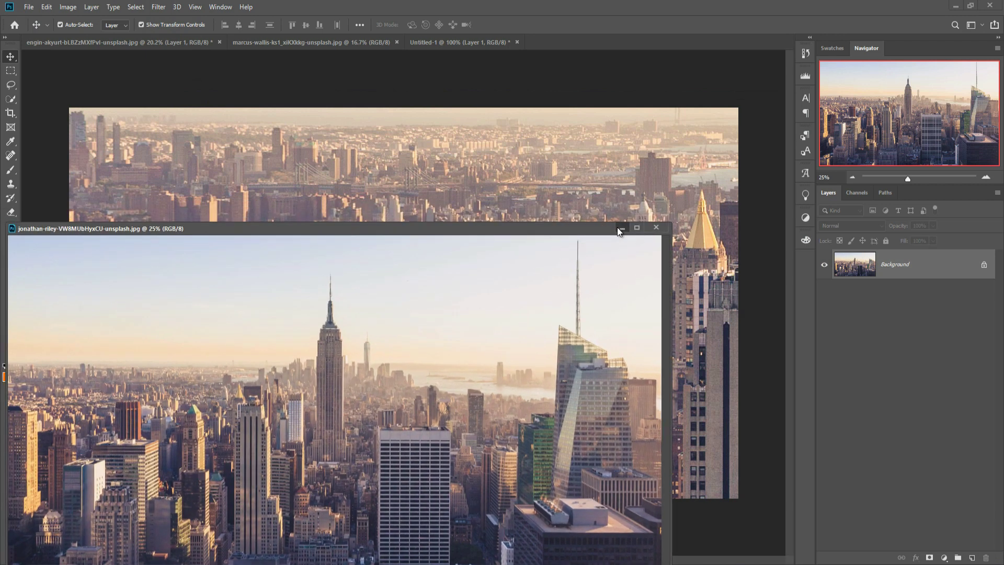
{"action": "left_click", "coordinate": [617, 227]}
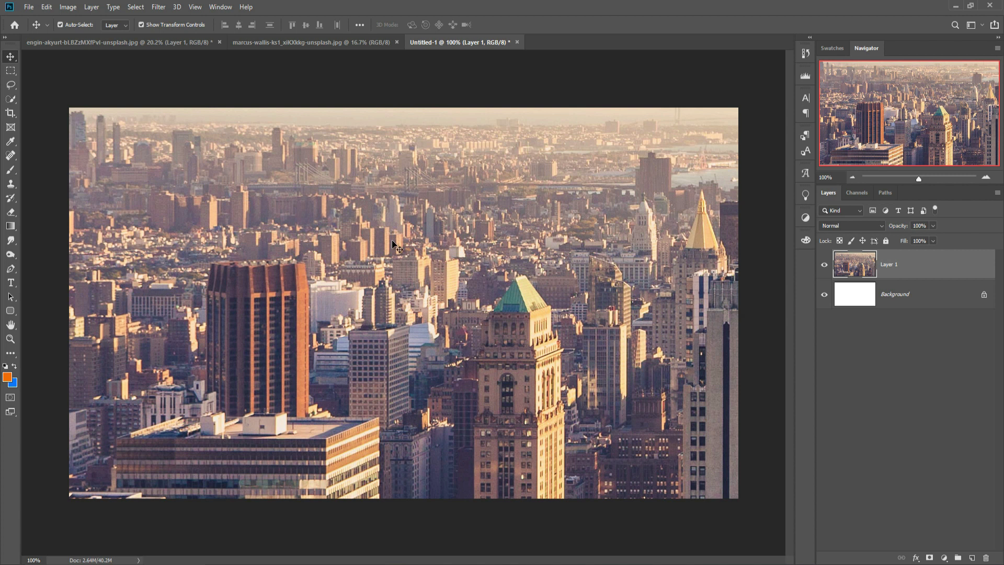
- Scale the skyline layer down proportionally to about 26% so it spans the full canvas width
{"action": "key", "text": "ctrl+minus"}
{"action": "key", "text": "ctrl+minus"}
{"action": "key", "text": "ctrl+minus"}
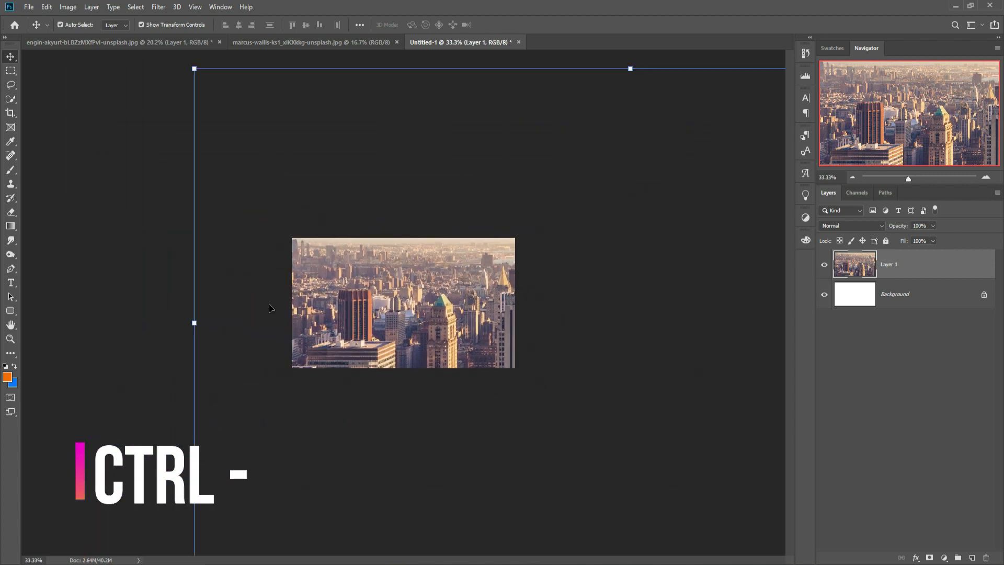
{"action": "left_click_drag", "start_coordinate": [194, 322], "coordinate": [322, 325]}
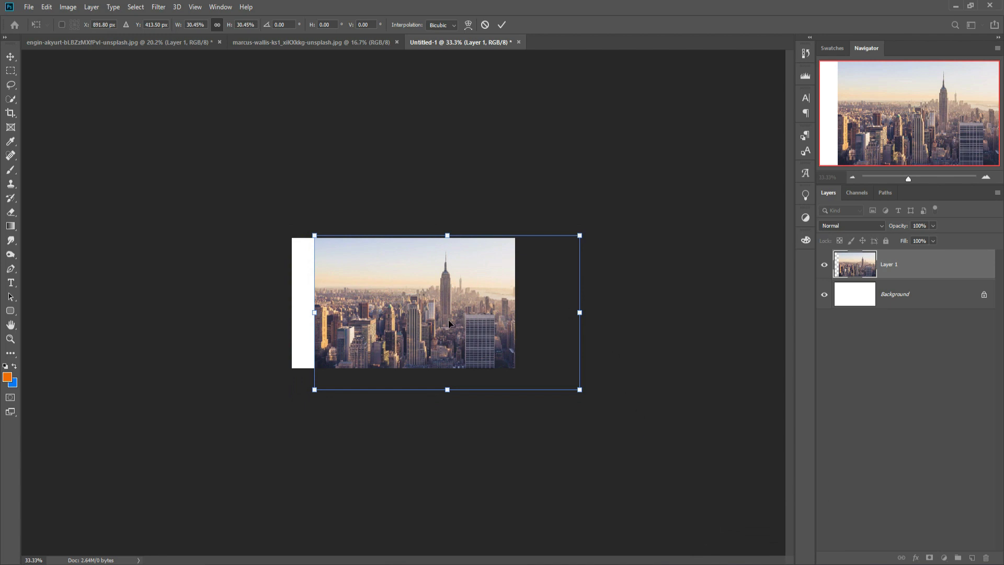
{"action": "left_click_drag", "start_coordinate": [447, 309], "coordinate": [415, 312]}
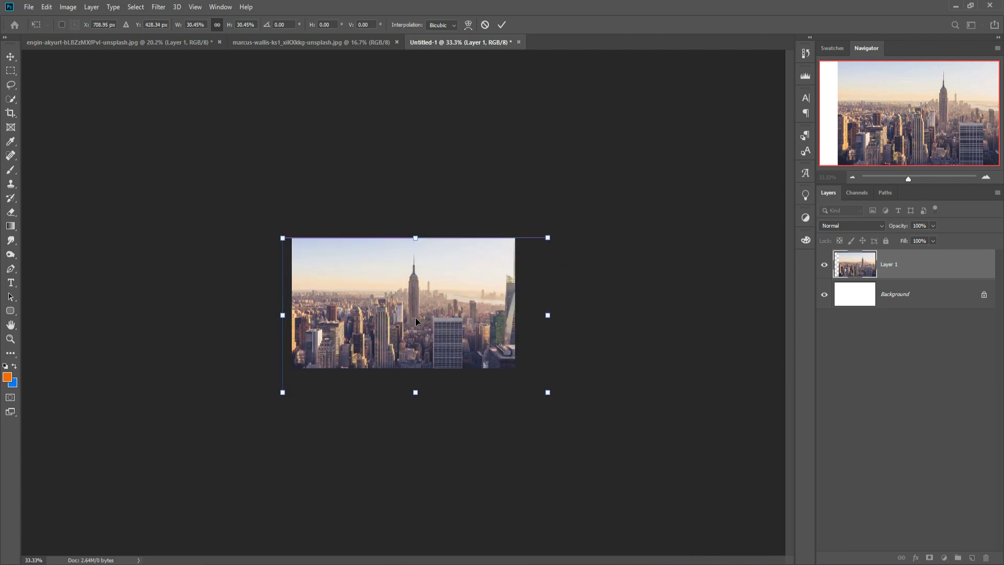
{"action": "left_click_drag", "start_coordinate": [548, 392], "coordinate": [519, 377]}
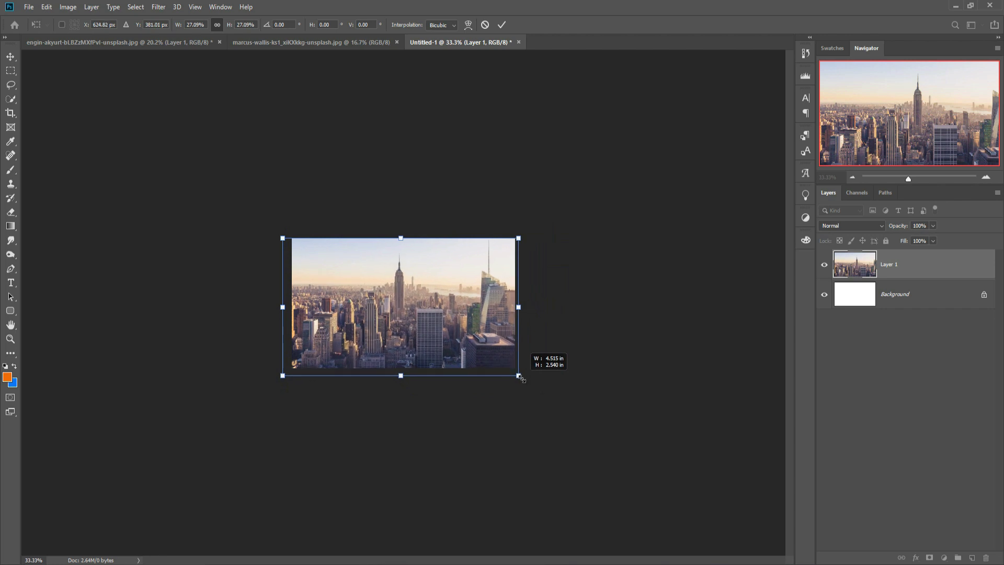
{"action": "left_click_drag", "start_coordinate": [283, 375], "coordinate": [292, 370]}
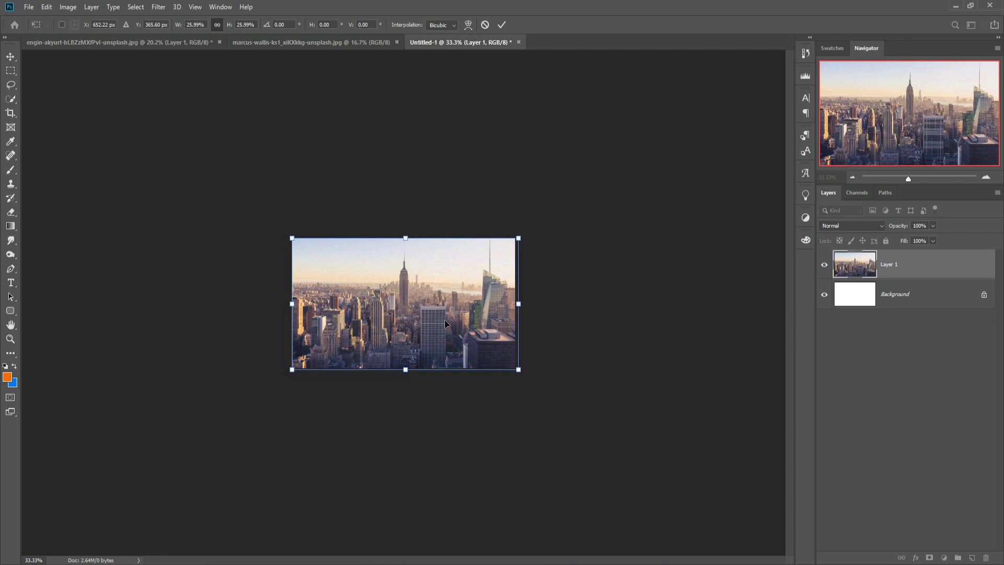
- Center the skyline horizontally, shift it down to leave an empty strip above the sky, and apply the transform
{"action": "left_click_drag", "start_coordinate": [444, 323], "coordinate": [438, 341]}
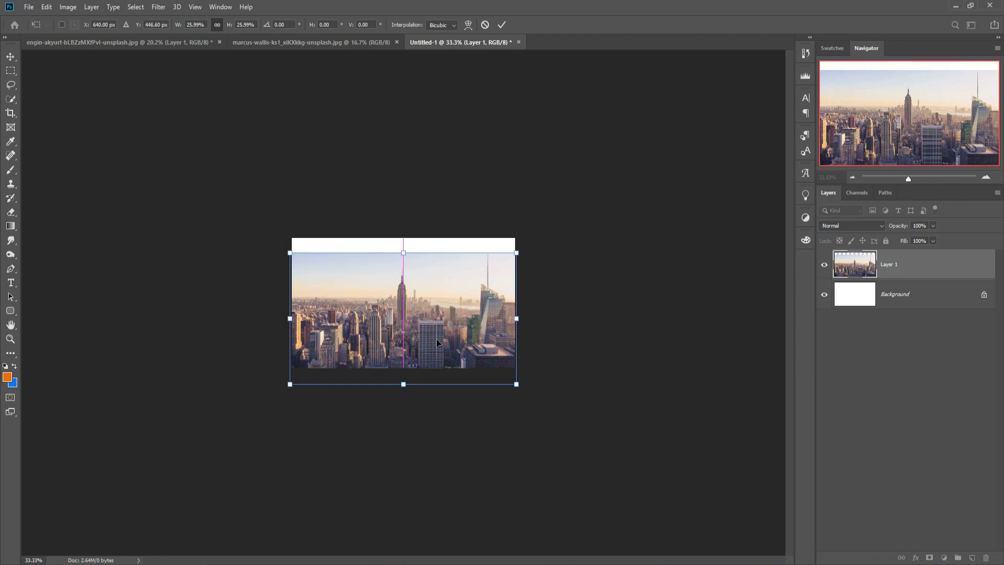
{"action": "key", "text": "ctrl+plus"}
{"action": "key", "text": "ctrl+plus"}
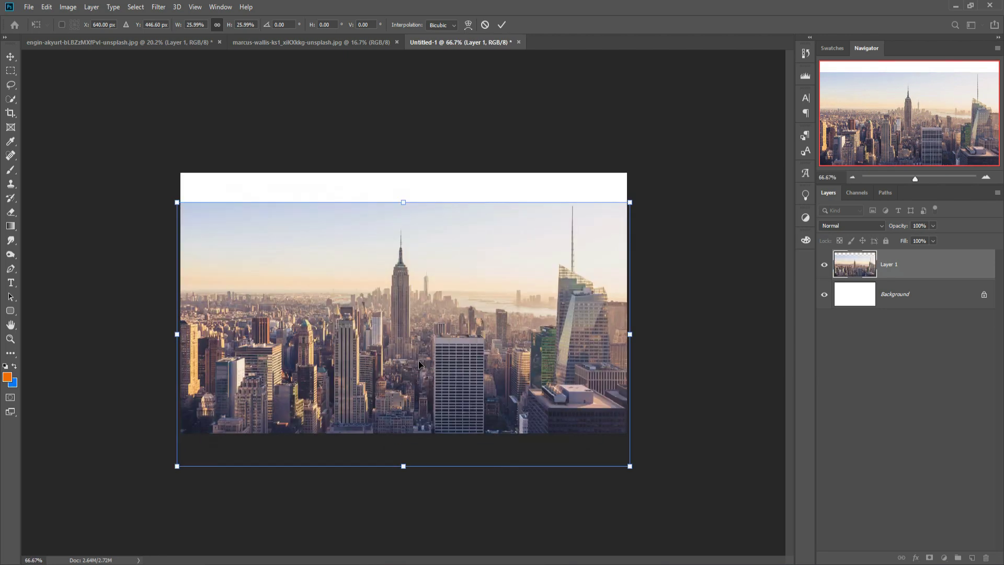
{"action": "key", "text": "ctrl+plus"}
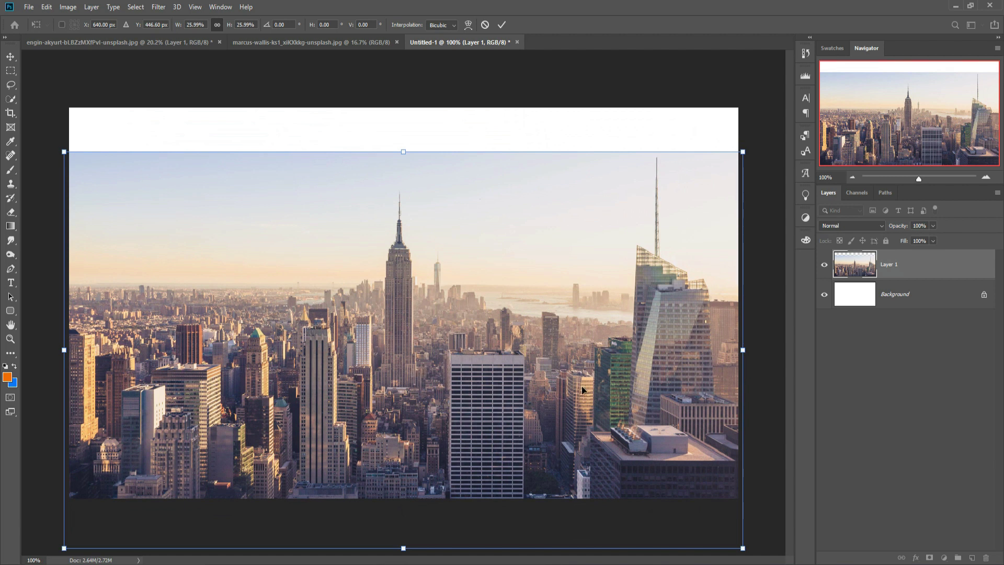
{"action": "key", "text": "Return"}
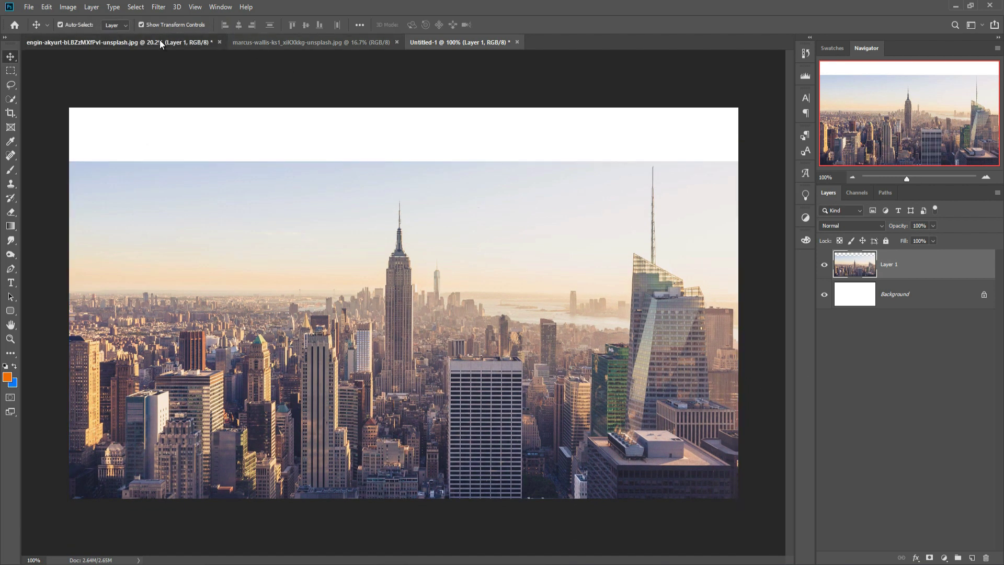
- In the sunset photo, select the full-width band of bright clouds down to the sea horizon with the Rectangular Marquee
{"action": "left_click", "coordinate": [159, 41]}
{"action": "left_click", "coordinate": [262, 45]}
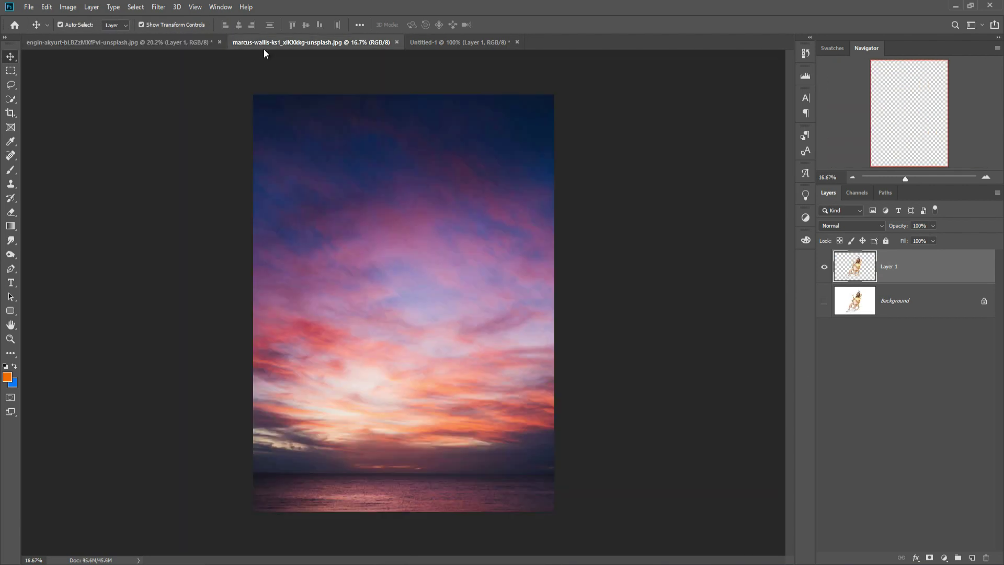
{"action": "left_click", "coordinate": [10, 71]}
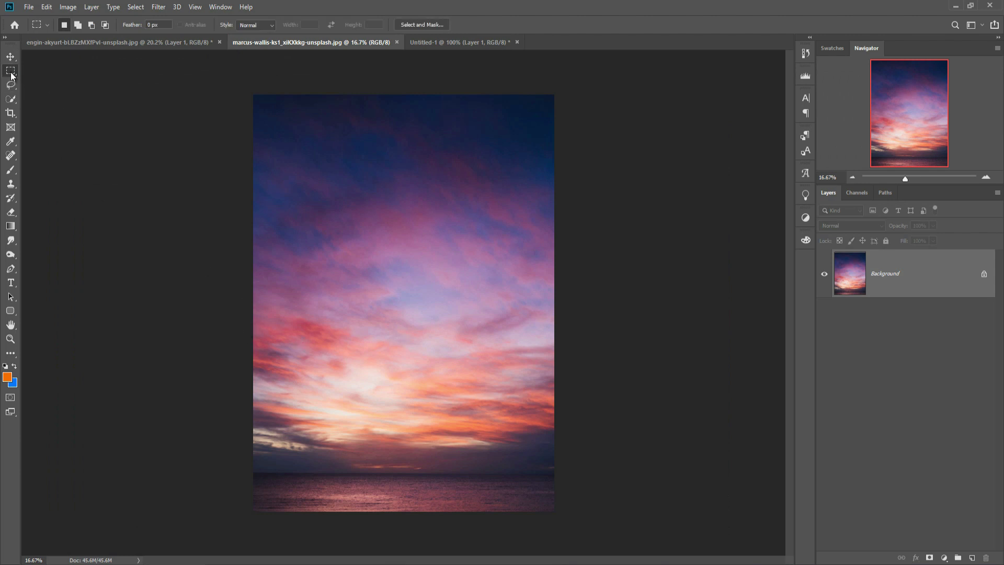
{"action": "right_click", "coordinate": [10, 74]}
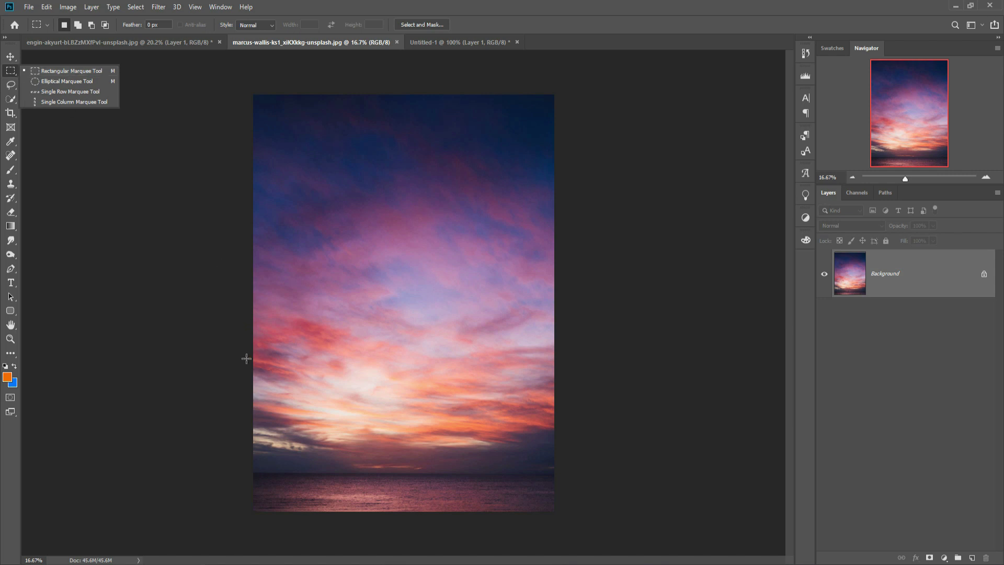
{"action": "left_click", "coordinate": [242, 334]}
{"action": "left_click_drag", "start_coordinate": [242, 335], "coordinate": [610, 473]}
- Copy the selected sunset clouds into the Untitled-1 document as a new layer and minimize the sunset photo's window
{"action": "left_click", "coordinate": [11, 57]}
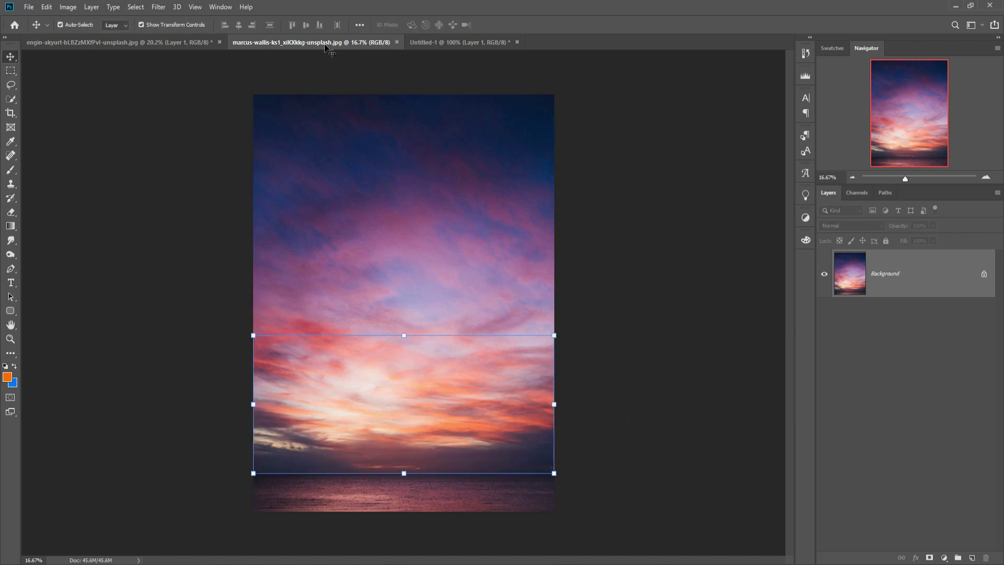
{"action": "left_click_drag", "start_coordinate": [325, 41], "coordinate": [625, 137]}
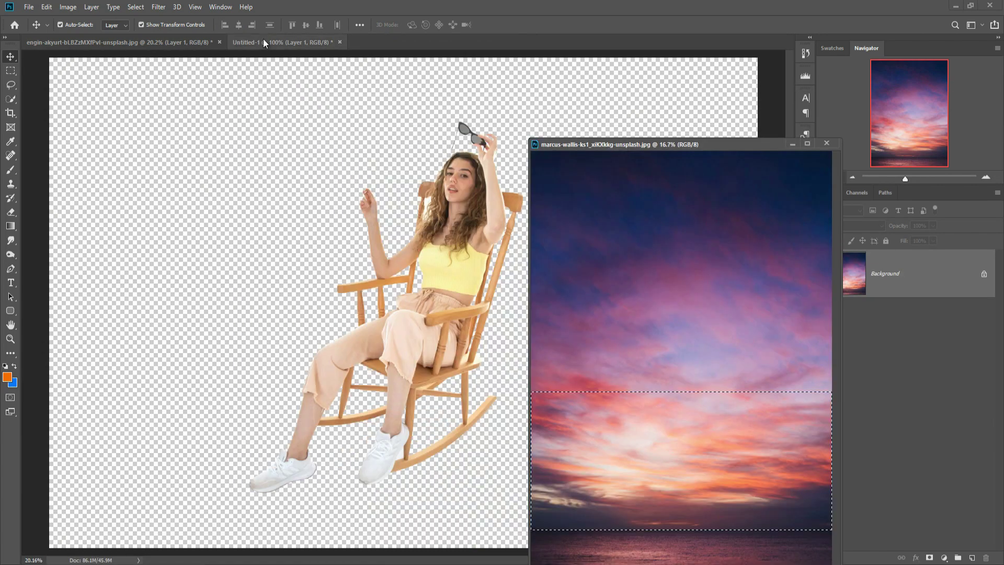
{"action": "left_click", "coordinate": [262, 41]}
{"action": "left_click", "coordinate": [674, 482]}
{"action": "left_click_drag", "start_coordinate": [699, 455], "coordinate": [344, 233]}
{"action": "left_click", "coordinate": [792, 144]}
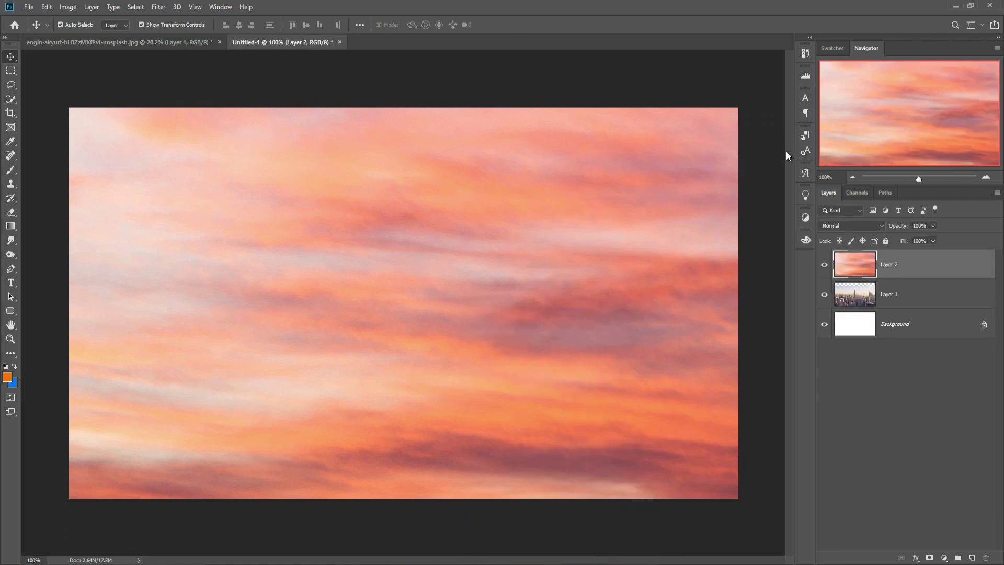
- Scale the sunset sky layer to about 40.6%, place it centered over the upper part of the canvas, and apply the transform
{"action": "scroll", "coordinate": [785, 152], "scroll_direction": "down", "scroll_amount": 1}
{"action": "scroll", "coordinate": [703, 161], "scroll_direction": "down", "scroll_amount": 2}
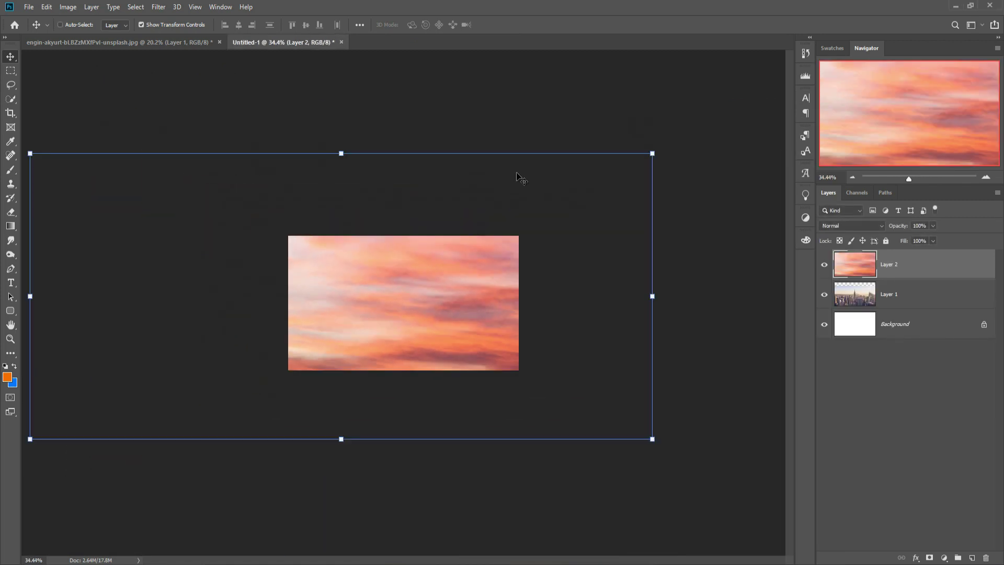
{"action": "left_click_drag", "start_coordinate": [339, 153], "coordinate": [397, 271]}
{"action": "left_click_drag", "start_coordinate": [404, 232], "coordinate": [406, 220]}
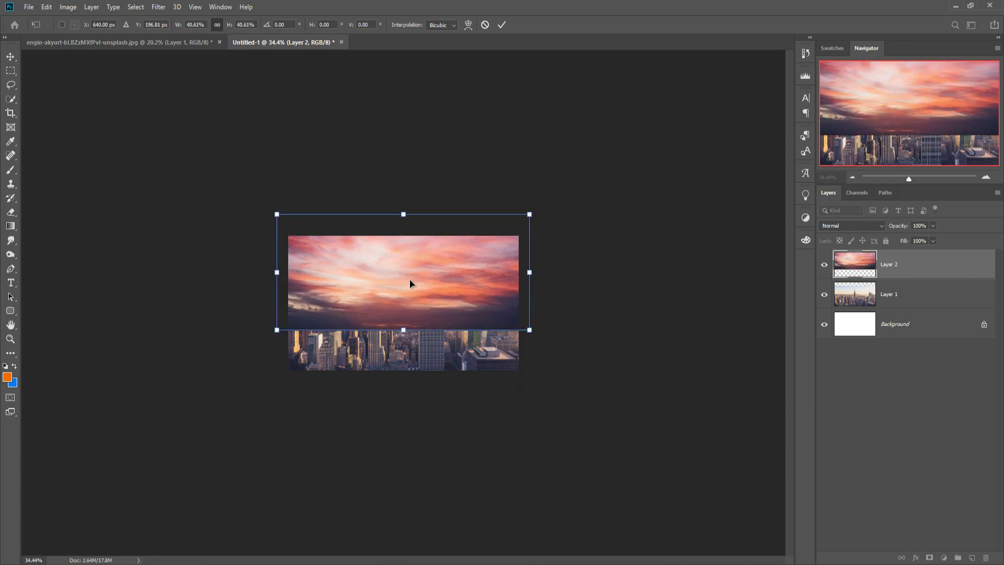
{"action": "left_click", "coordinate": [503, 26]}
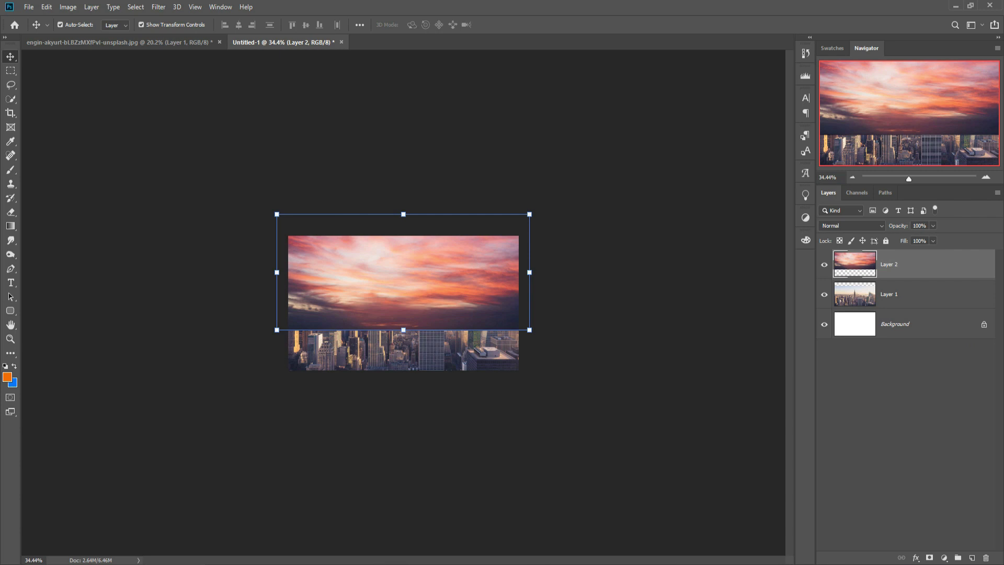
- Add a layer mask to the sunset sky layer and ready a black Brush enlarged to 175 px
{"action": "left_click", "coordinate": [929, 558]}
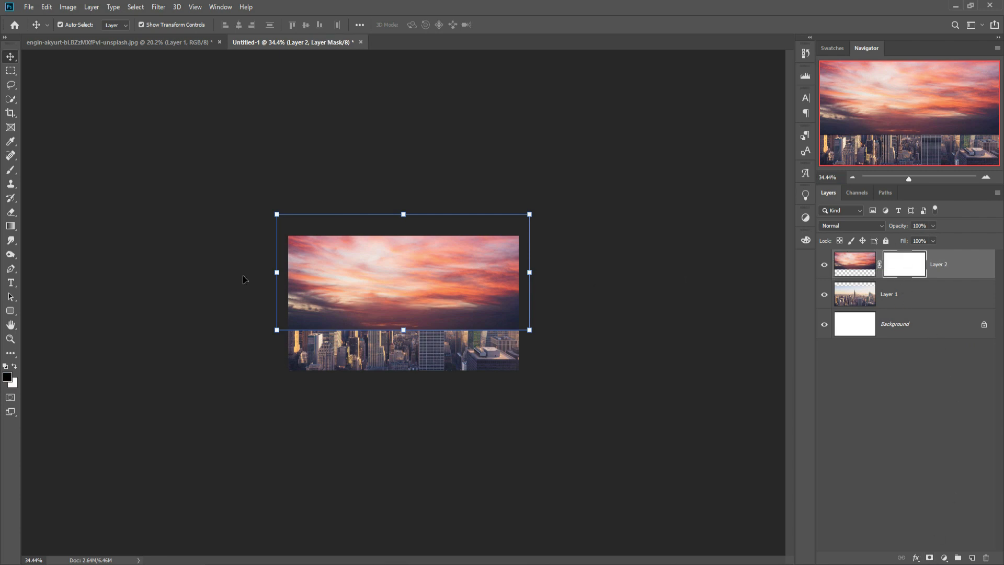
{"action": "left_click", "coordinate": [11, 170]}
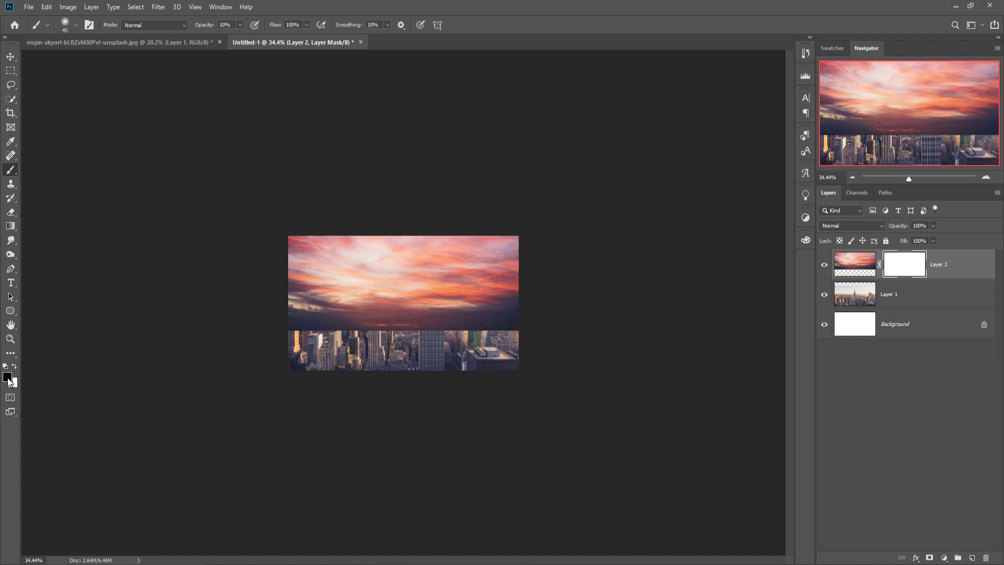
{"action": "key", "text": "ctrl+plus"}
{"action": "key", "text": "ctrl+plus"}
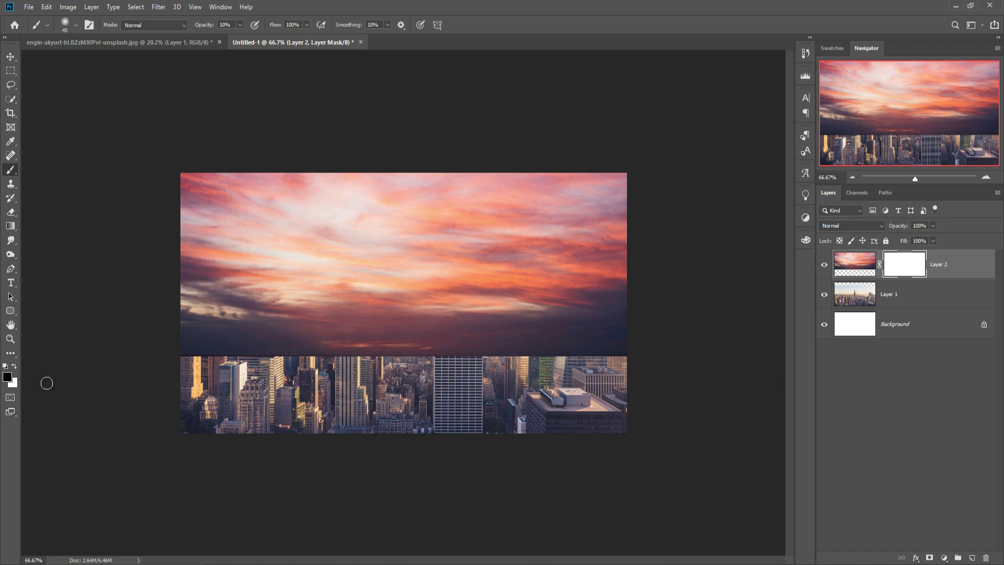
{"action": "key", "text": "ctrl+plus"}
{"action": "key", "text": "bracketright"}
{"action": "key", "text": "bracketright"}
{"action": "key", "text": "bracketright"}
{"action": "key", "text": "bracketright"}
{"action": "key", "text": "bracketright"}
{"action": "key", "text": "bracketright"}
{"action": "key", "text": "bracketright"}
{"action": "key", "text": "bracketright"}
{"action": "key", "text": "bracketright"}
{"action": "key", "text": "bracketright"}
{"action": "key", "text": "bracketright"}
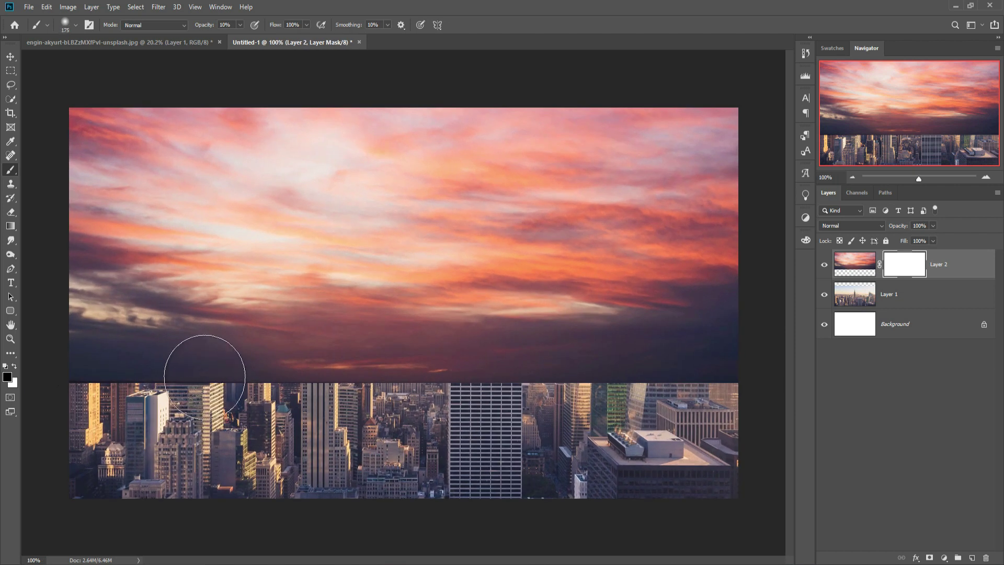
- Raise the brush opacity to 100% and paint black on the mask along the sky's lower edge to reveal the city buildings
{"action": "mouse_move", "coordinate": [191, 381]}
{"action": "left_mouse_down"}
{"action": "mouse_move", "coordinate": [115, 397]}
{"action": "mouse_move", "coordinate": [95, 386]}
{"action": "mouse_move", "coordinate": [225, 400]}
{"action": "mouse_move", "coordinate": [29, 400]}
{"action": "mouse_move", "coordinate": [280, 398]}
{"action": "mouse_move", "coordinate": [307, 380]}
{"action": "mouse_move", "coordinate": [85, 376]}
{"action": "mouse_move", "coordinate": [311, 404]}
{"action": "mouse_move", "coordinate": [373, 390]}
{"action": "mouse_move", "coordinate": [237, 385]}
{"action": "mouse_move", "coordinate": [44, 409]}
{"action": "left_mouse_up"}
{"action": "left_click", "coordinate": [241, 25]}
{"action": "left_click_drag", "start_coordinate": [241, 38], "coordinate": [454, 64]}
{"action": "mouse_move", "coordinate": [85, 425]}
{"action": "left_mouse_down"}
{"action": "mouse_move", "coordinate": [712, 426]}
{"action": "mouse_move", "coordinate": [569, 427]}
{"action": "mouse_move", "coordinate": [666, 466]}
{"action": "left_mouse_up"}
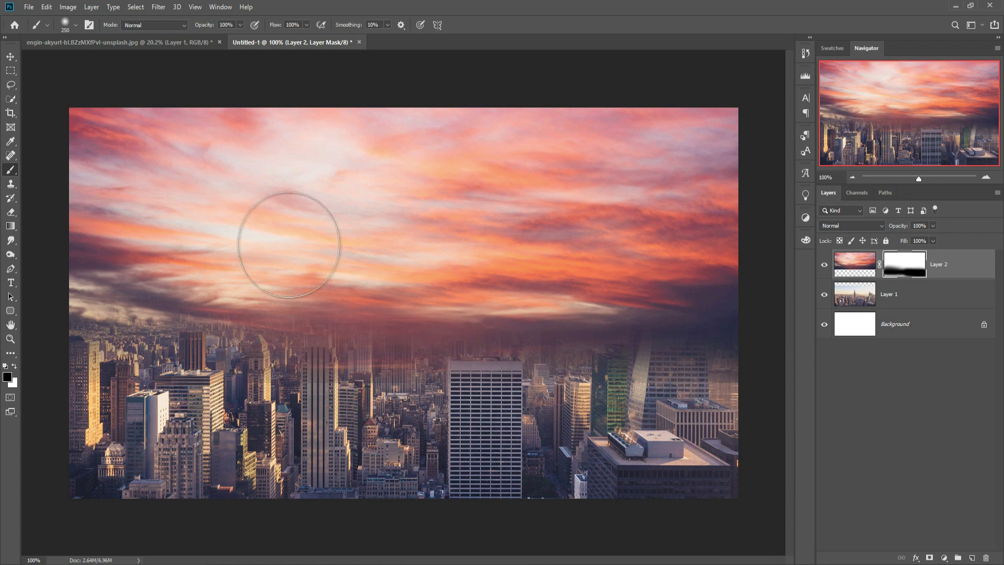
- Lower the brush opacity and, with a smaller brush, paint the mask over the tall towers and distant buildings to uncover them
{"action": "left_click", "coordinate": [238, 24]}
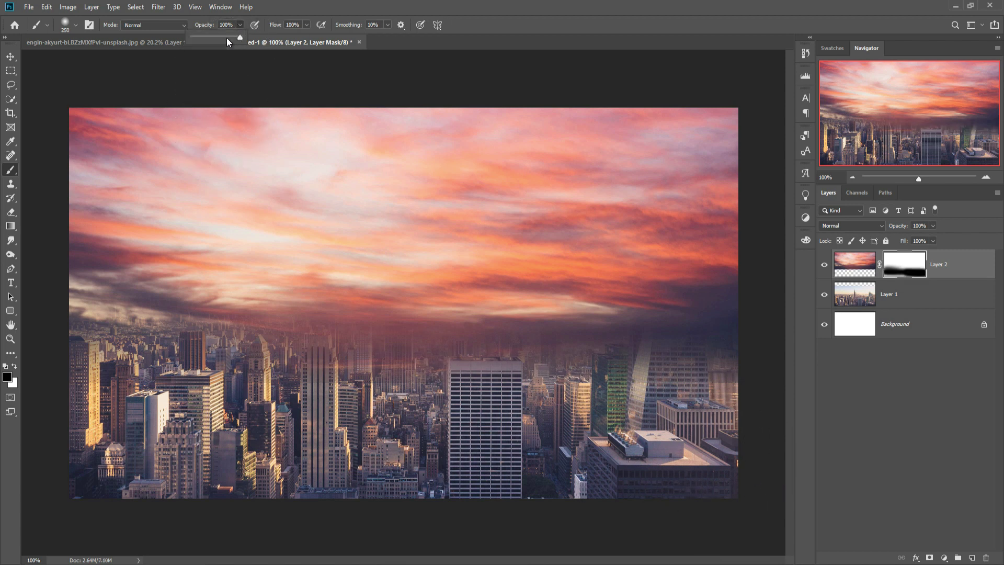
{"action": "mouse_move", "coordinate": [316, 367]}
{"action": "left_mouse_down"}
{"action": "mouse_move", "coordinate": [197, 385]}
{"action": "mouse_move", "coordinate": [273, 362]}
{"action": "mouse_move", "coordinate": [349, 367]}
{"action": "mouse_move", "coordinate": [468, 343]}
{"action": "mouse_move", "coordinate": [427, 346]}
{"action": "mouse_move", "coordinate": [442, 349]}
{"action": "mouse_move", "coordinate": [395, 367]}
{"action": "mouse_move", "coordinate": [391, 347]}
{"action": "mouse_move", "coordinate": [356, 349]}
{"action": "mouse_move", "coordinate": [732, 361]}
{"action": "mouse_move", "coordinate": [653, 314]}
{"action": "left_mouse_up"}
{"action": "key", "text": "bracketleft"}
{"action": "key", "text": "bracketleft"}
{"action": "key", "text": "bracketleft"}
{"action": "key", "text": "bracketleft"}
{"action": "key", "text": "bracketleft"}
{"action": "key", "text": "bracketleft"}
{"action": "key", "text": "bracketleft"}
{"action": "left_click_drag", "start_coordinate": [652, 274], "coordinate": [607, 369]}
{"action": "key", "text": "bracketleft"}
{"action": "key", "text": "bracketleft"}
{"action": "mouse_move", "coordinate": [400, 335]}
{"action": "left_mouse_down"}
{"action": "mouse_move", "coordinate": [395, 215]}
{"action": "mouse_move", "coordinate": [396, 333]}
{"action": "mouse_move", "coordinate": [86, 325]}
{"action": "left_mouse_up"}
- Enlarge the brush and paint the mask across the whole horizon to blend the sunset clouds softly into the skyline
{"action": "key", "text": "bracketright"}
{"action": "key", "text": "bracketright"}
{"action": "key", "text": "bracketright"}
{"action": "key", "text": "bracketright"}
{"action": "left_click_drag", "start_coordinate": [447, 324], "coordinate": [590, 313]}
{"action": "left_click_drag", "start_coordinate": [591, 313], "coordinate": [126, 294]}
{"action": "mouse_move", "coordinate": [125, 293]}
{"action": "left_mouse_down"}
{"action": "mouse_move", "coordinate": [569, 327]}
{"action": "mouse_move", "coordinate": [711, 308]}
{"action": "left_mouse_up"}
- Merge the masked sunset sky layer and the city layer beneath it into one layer and check it by toggling its visibility
{"action": "left_click", "coordinate": [11, 56]}
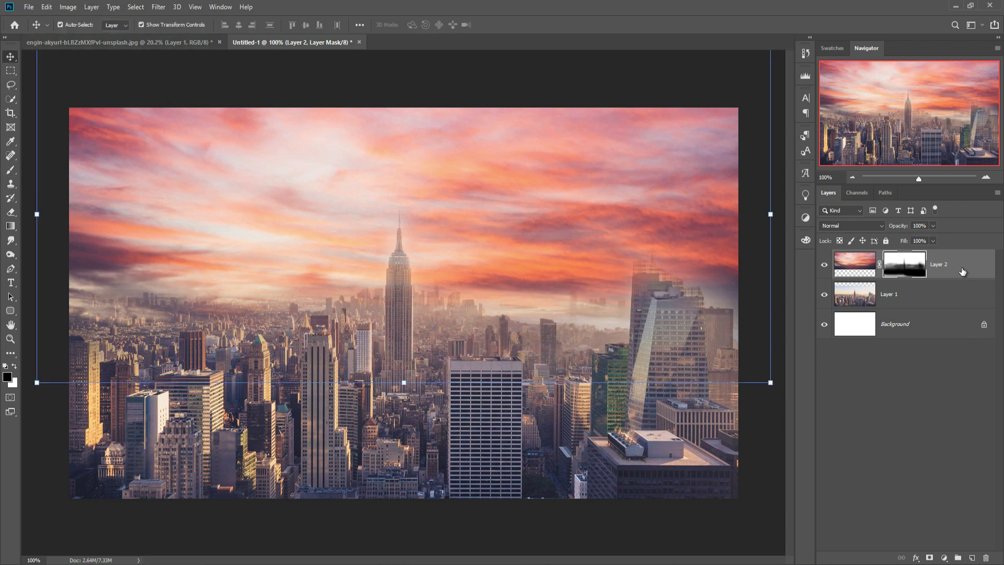
{"action": "left_click", "coordinate": [957, 299]}
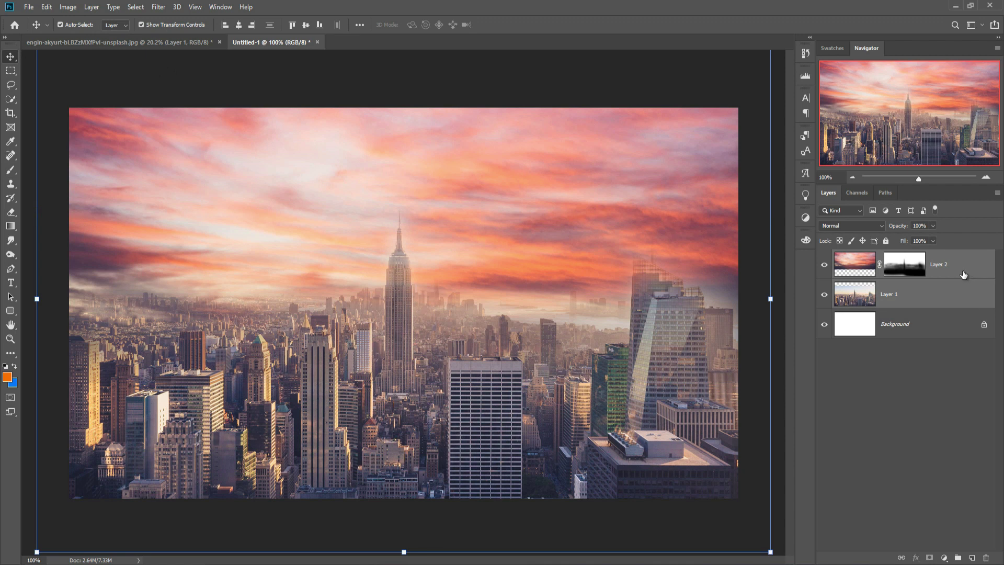
{"action": "right_click", "coordinate": [962, 268]}
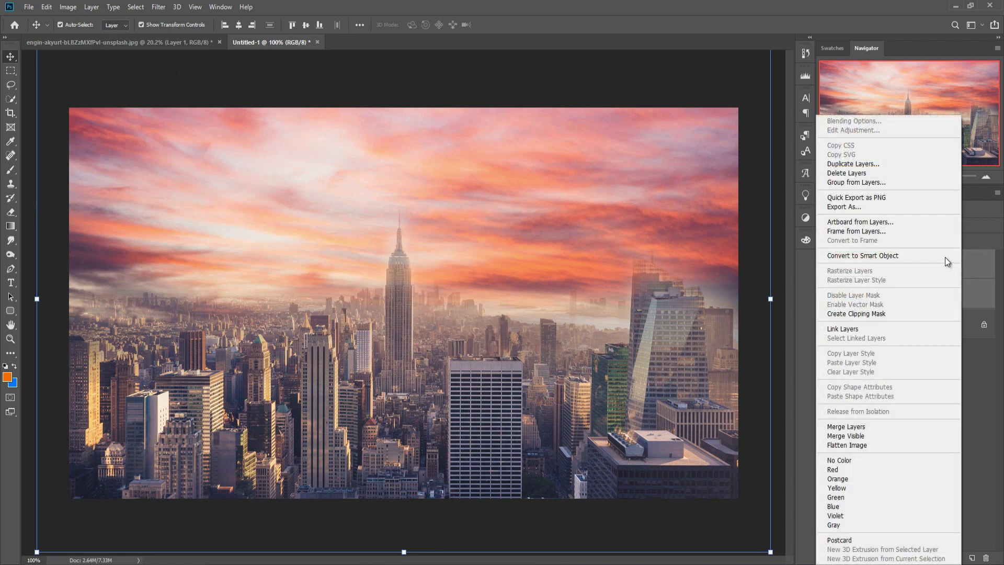
{"action": "left_click", "coordinate": [880, 426]}
{"action": "left_click", "coordinate": [824, 267]}
{"action": "left_click", "coordinate": [825, 267]}
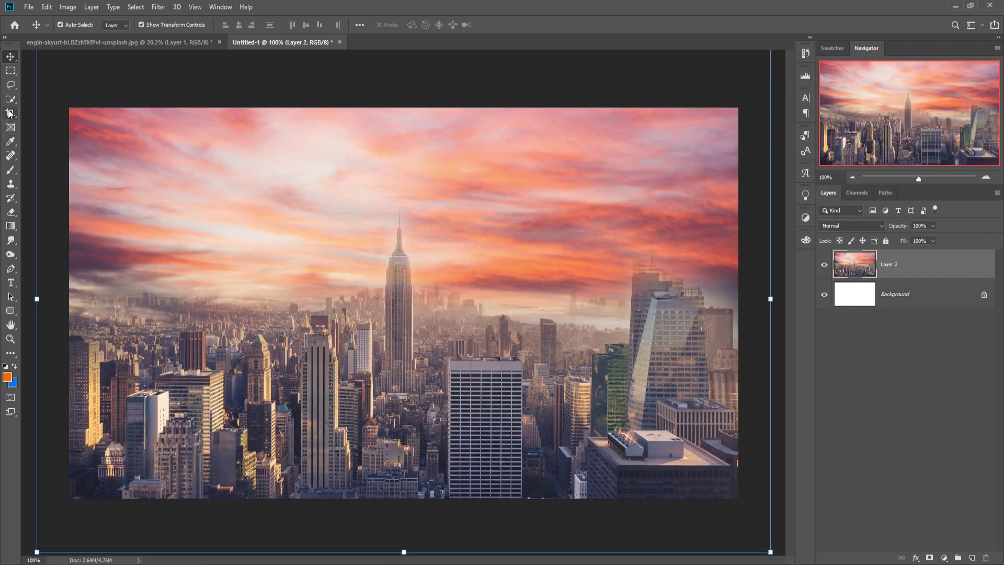
- Crop the image to the existing canvas bounds with Delete Cropped Pixels on to remove the parts beyond the canvas
{"action": "left_click", "coordinate": [9, 113]}
{"action": "left_click", "coordinate": [464, 273]}
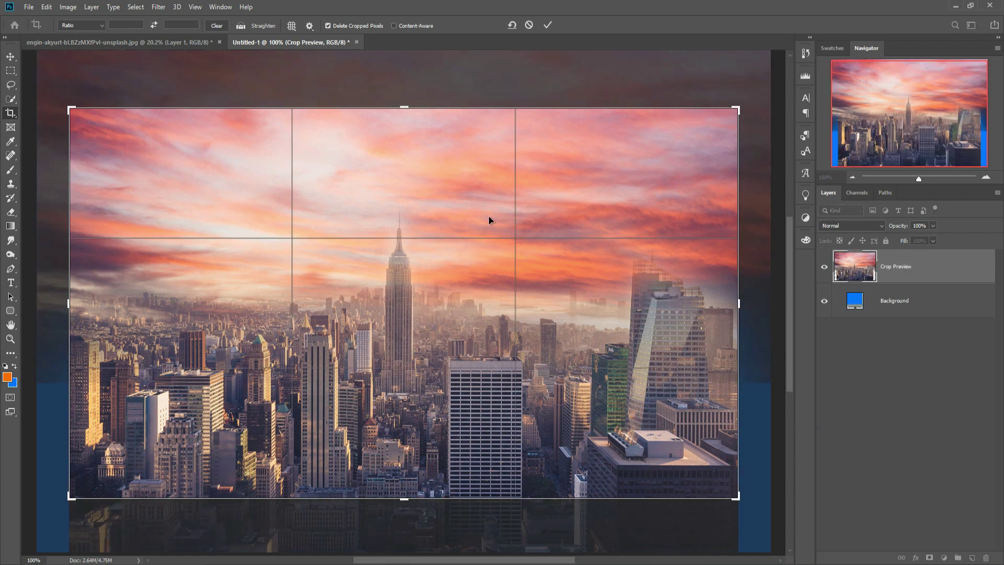
{"action": "left_click", "coordinate": [547, 25]}
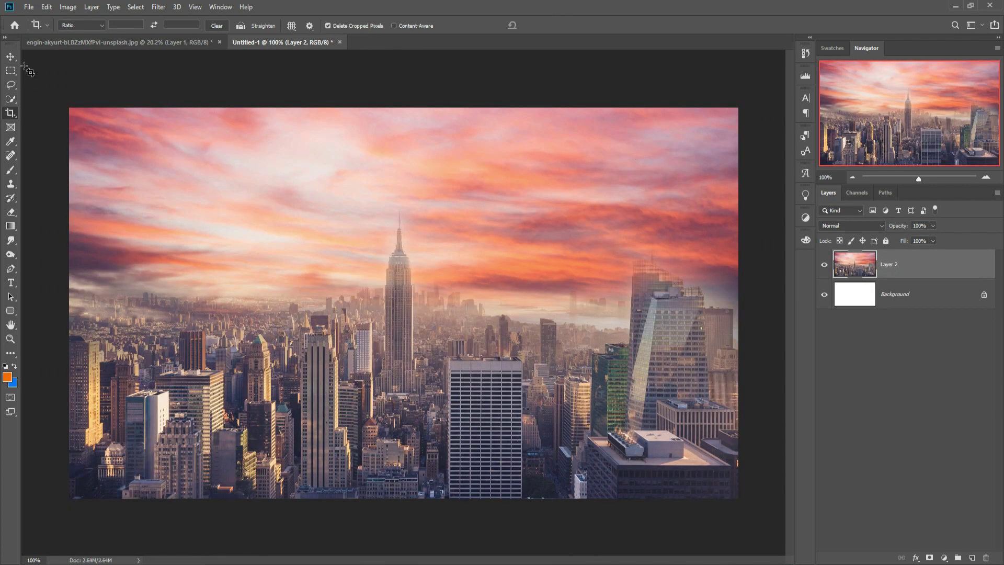
- Copy the cutout of the woman in the rocking chair from its own document into the city composite and close the source window
{"action": "left_click", "coordinate": [10, 57]}
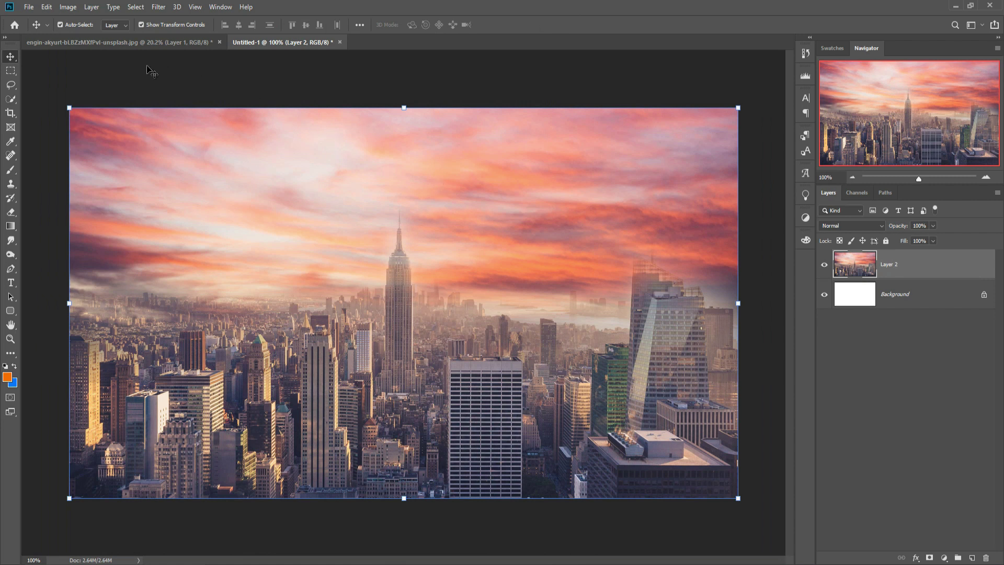
{"action": "left_click_drag", "start_coordinate": [139, 43], "coordinate": [905, 125]}
{"action": "left_click_drag", "start_coordinate": [969, 326], "coordinate": [386, 194]}
{"action": "left_click_drag", "start_coordinate": [832, 129], "coordinate": [607, 265]}
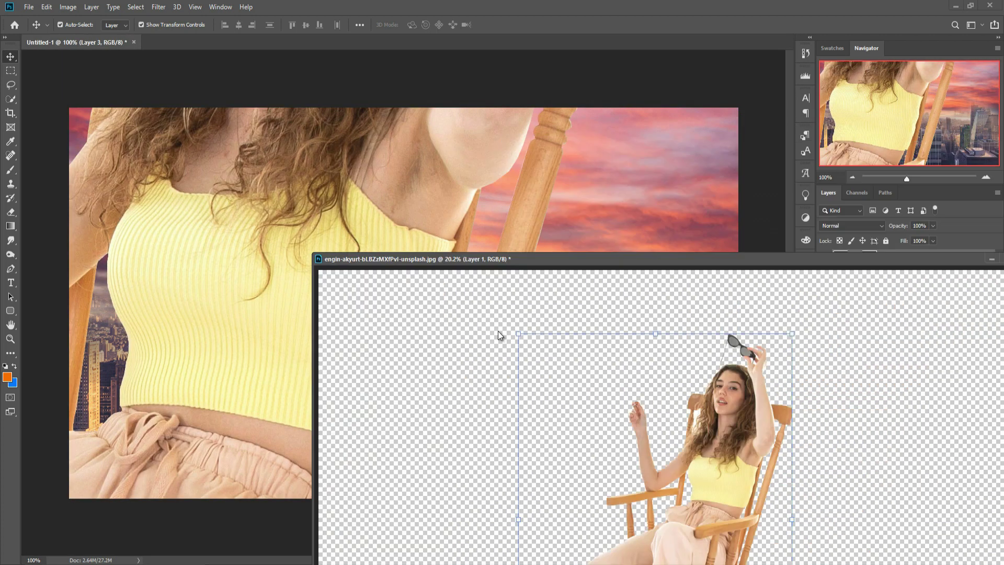
{"action": "left_click_drag", "start_coordinate": [498, 331], "coordinate": [454, 385]}
{"action": "left_click", "coordinate": [835, 384]}
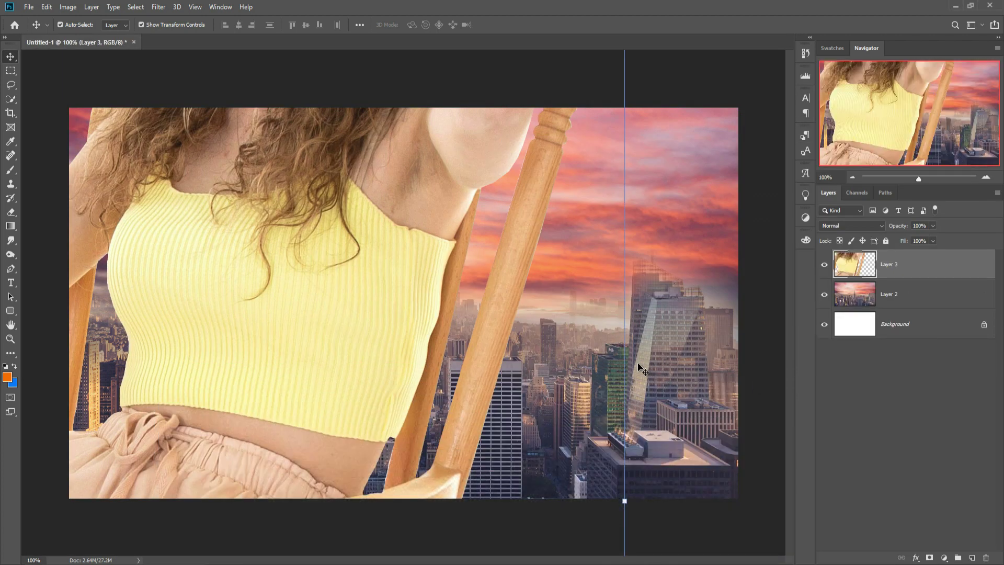
- Scale the woman and chair down proportionally to fit the canvas height and position them near the centre over the skyline
{"action": "left_click_drag", "start_coordinate": [627, 368], "coordinate": [587, 391]}
{"action": "left_click_drag", "start_coordinate": [603, 453], "coordinate": [239, 454]}
{"action": "left_click_drag", "start_coordinate": [220, 421], "coordinate": [677, 328]}
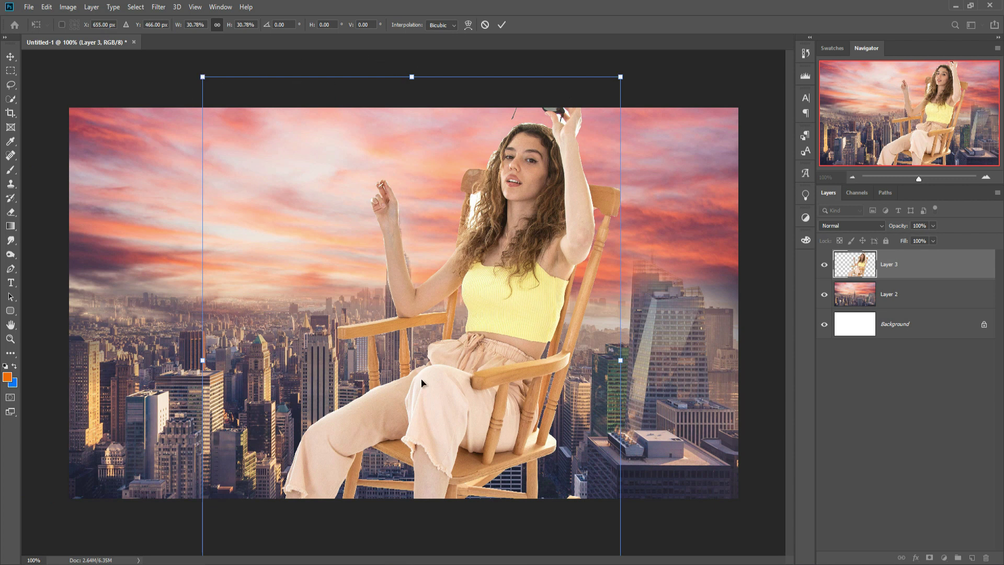
{"action": "left_click_drag", "start_coordinate": [621, 77], "coordinate": [452, 306]}
{"action": "left_click_drag", "start_coordinate": [430, 340], "coordinate": [541, 81]}
{"action": "left_click_drag", "start_coordinate": [488, 268], "coordinate": [468, 292]}
{"action": "left_click_drag", "start_coordinate": [448, 329], "coordinate": [415, 349]}
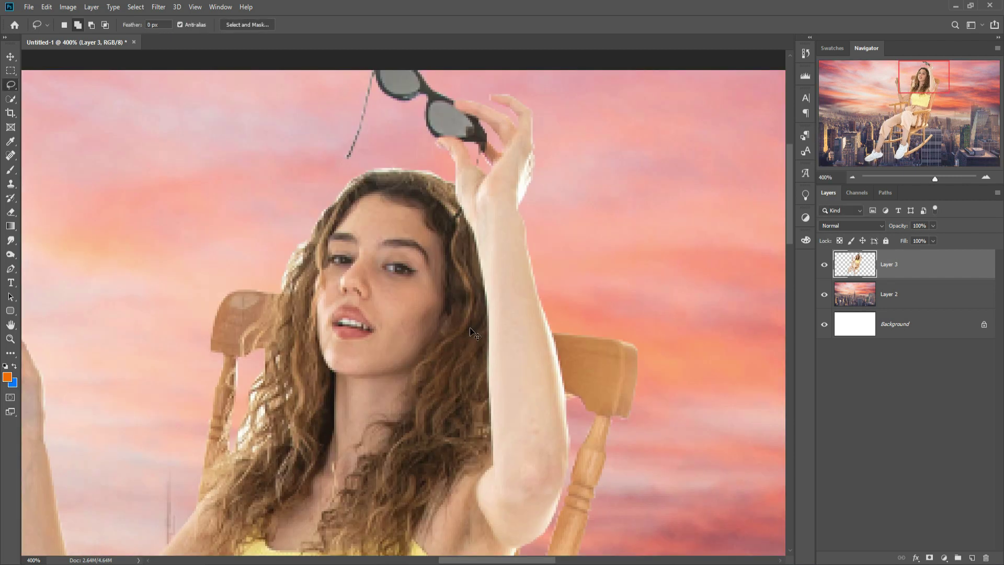
- Select the woman and the rocking chair on their layer with the Quick Selection tool
{"action": "key", "text": "ctrl+minus"}
{"action": "key", "text": "ctrl+minus"}
{"action": "key", "text": "ctrl+minus"}
{"action": "key", "text": "ctrl+minus"}
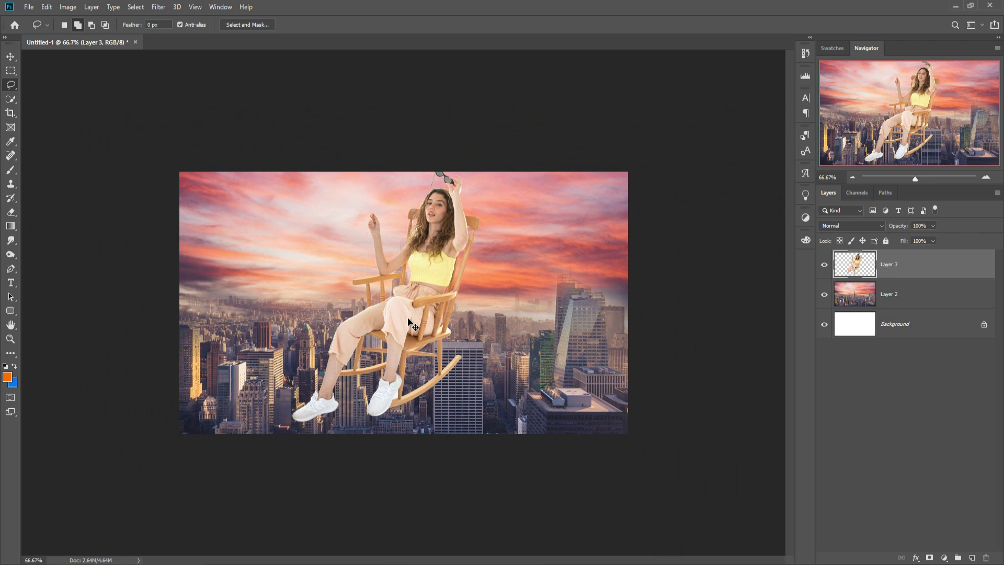
{"action": "key", "text": "ctrl+plus"}
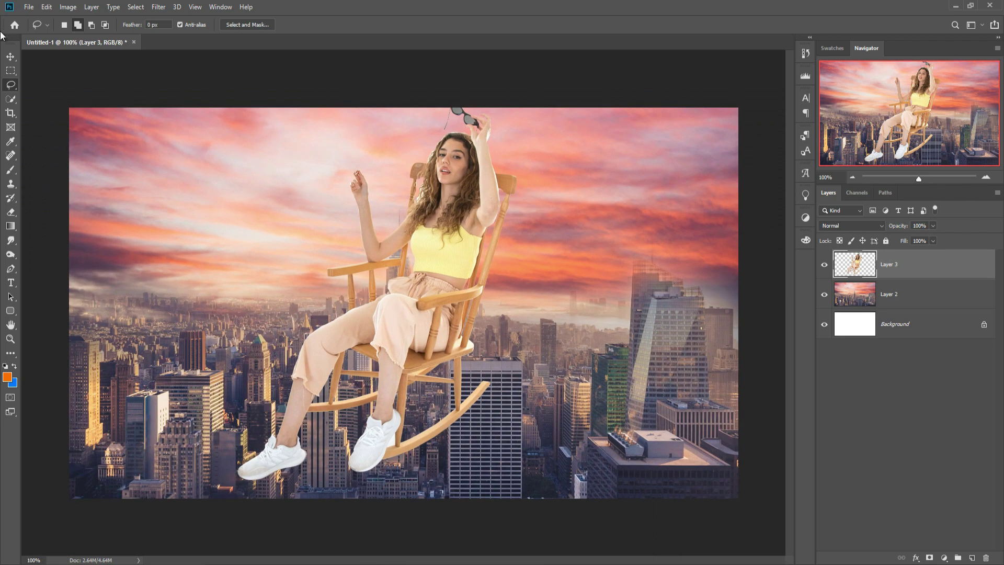
{"action": "left_click", "coordinate": [10, 99]}
{"action": "mouse_move", "coordinate": [397, 259]}
{"action": "left_mouse_down"}
{"action": "mouse_move", "coordinate": [510, 144]}
{"action": "mouse_move", "coordinate": [404, 159]}
{"action": "mouse_move", "coordinate": [424, 427]}
{"action": "mouse_move", "coordinate": [148, 486]}
{"action": "mouse_move", "coordinate": [388, 287]}
{"action": "mouse_move", "coordinate": [326, 422]}
{"action": "mouse_move", "coordinate": [114, 401]}
{"action": "mouse_move", "coordinate": [460, 204]}
{"action": "mouse_move", "coordinate": [410, 230]}
{"action": "mouse_move", "coordinate": [486, 241]}
{"action": "mouse_move", "coordinate": [539, 350]}
{"action": "left_mouse_up"}
{"action": "key", "text": "ctrl+shift+i"}
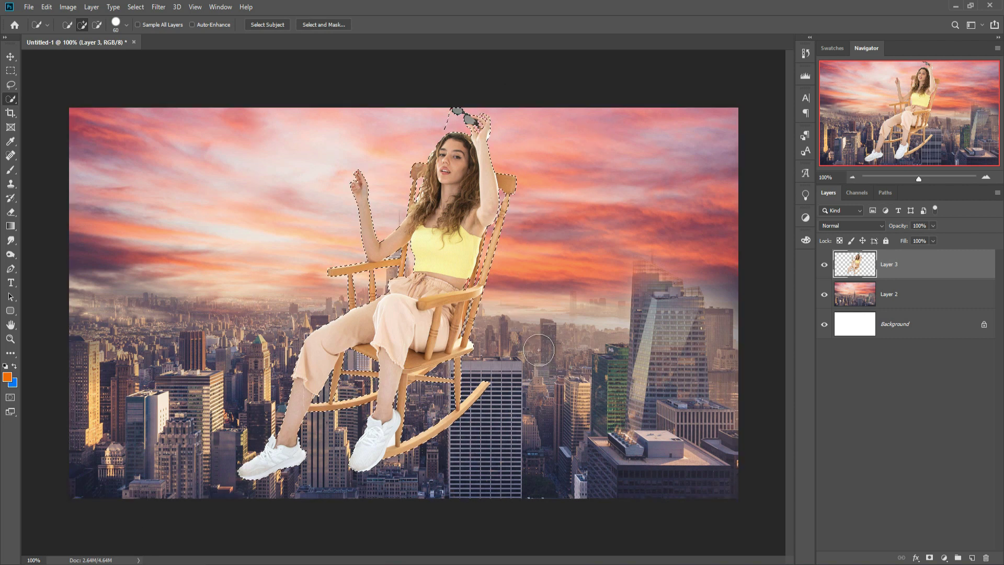
- Open Select and Mask and refine the selection edge along the woman's curly hair with a small Refine Edge brush
{"action": "key", "text": "ctrl+plus"}
{"action": "key", "text": "ctrl+plus"}
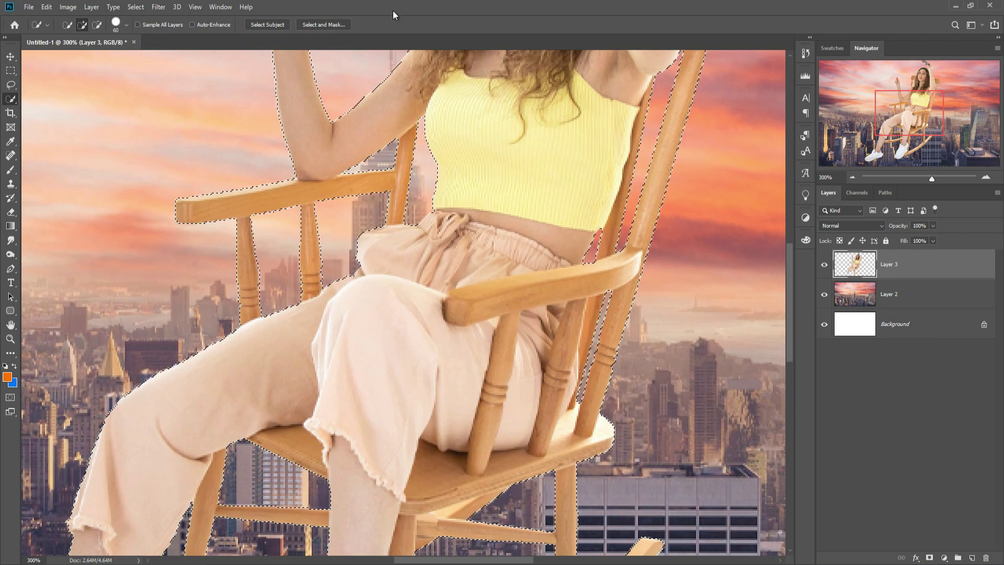
{"action": "left_click", "coordinate": [330, 26]}
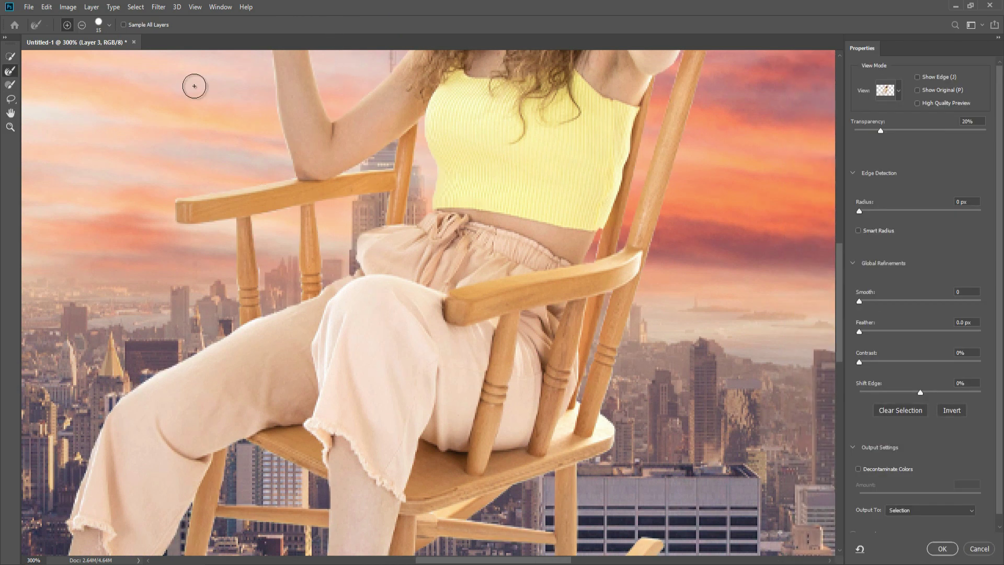
{"action": "left_click_drag", "start_coordinate": [534, 175], "coordinate": [515, 372]}
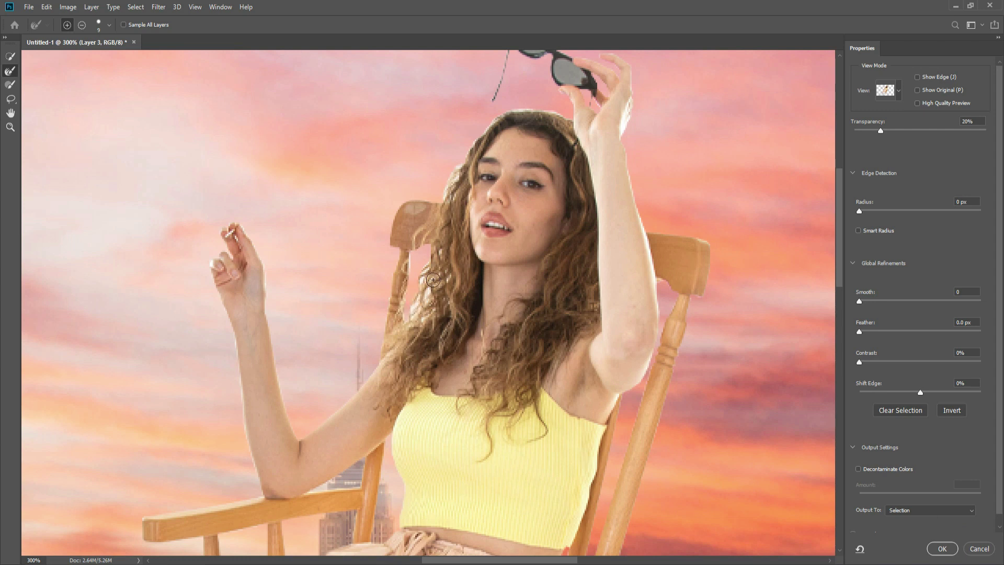
- Turn on Decontaminate Colors at 100% and output the refined selection to a new layer
{"action": "left_click", "coordinate": [857, 469]}
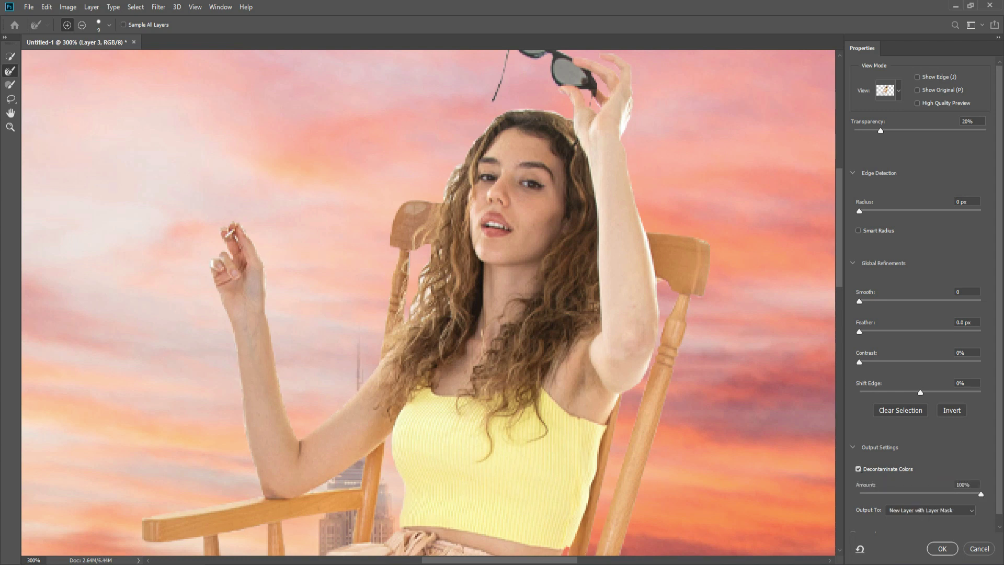
{"action": "key", "text": "F9"}
{"action": "left_click", "coordinate": [954, 529]}
{"action": "left_click", "coordinate": [931, 511]}
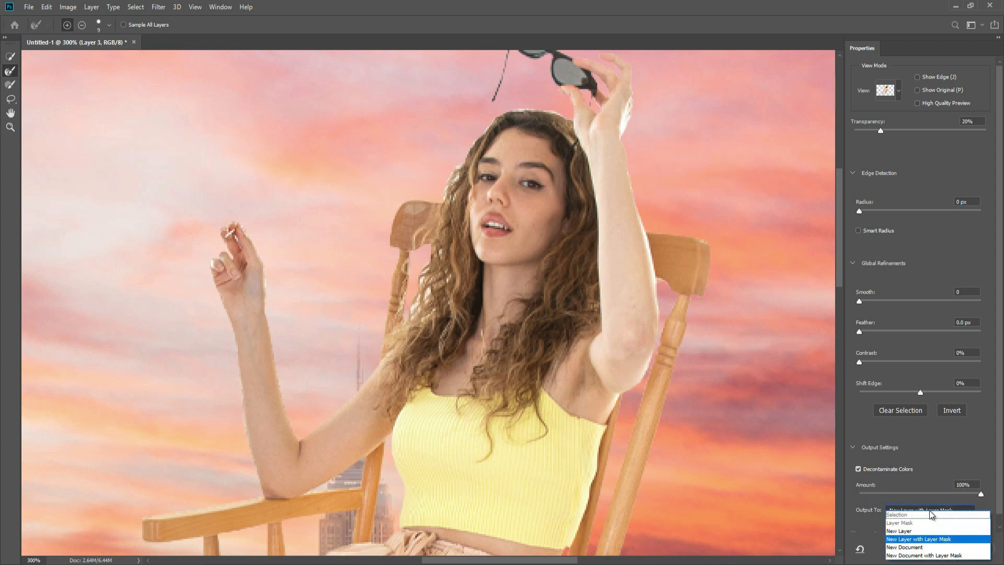
{"action": "left_click", "coordinate": [906, 531]}
{"action": "left_click", "coordinate": [941, 549]}
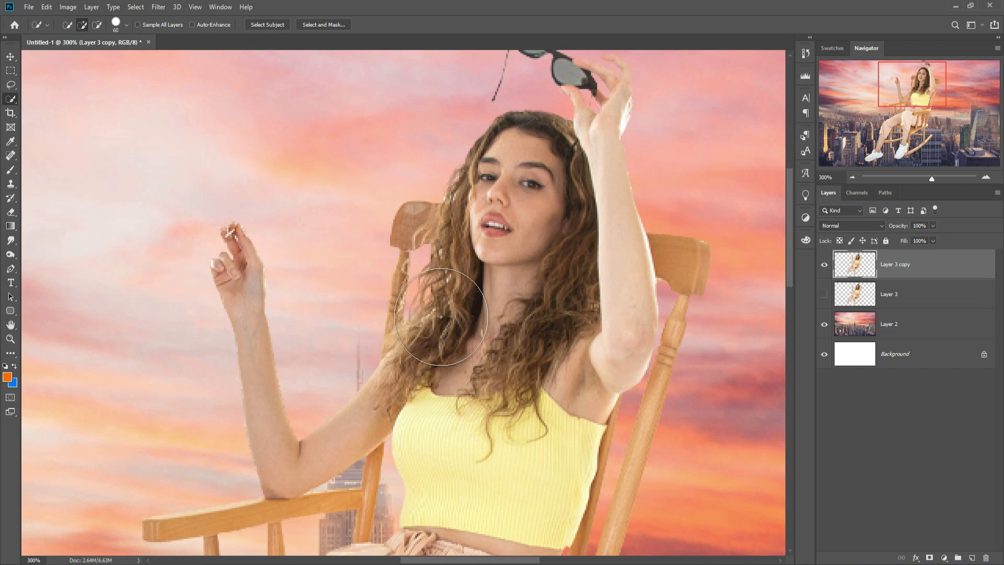
- Delete the hidden original Layer 3 and make the refined cutout layer active
{"action": "key", "text": "ctrl+1"}
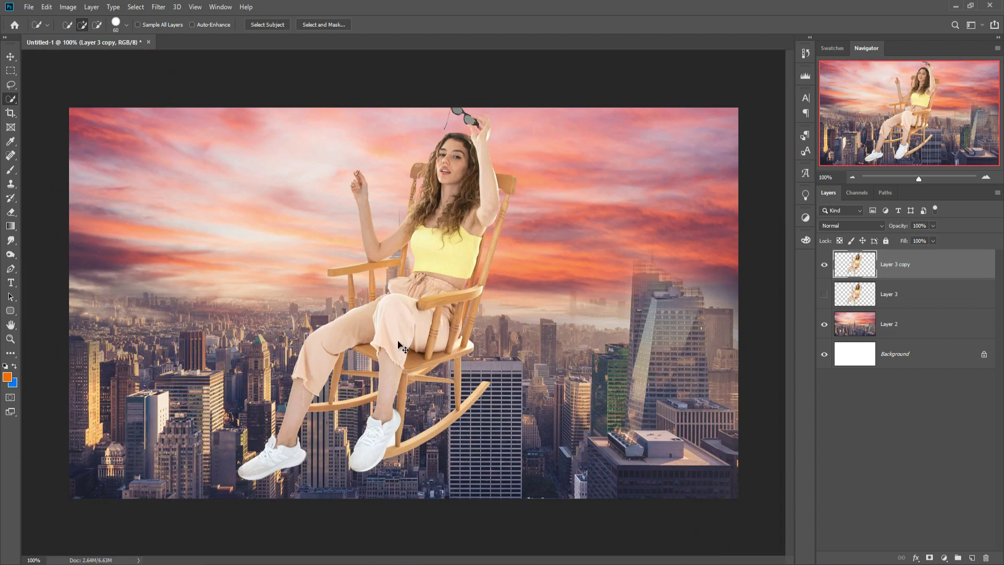
{"action": "key", "text": "v"}
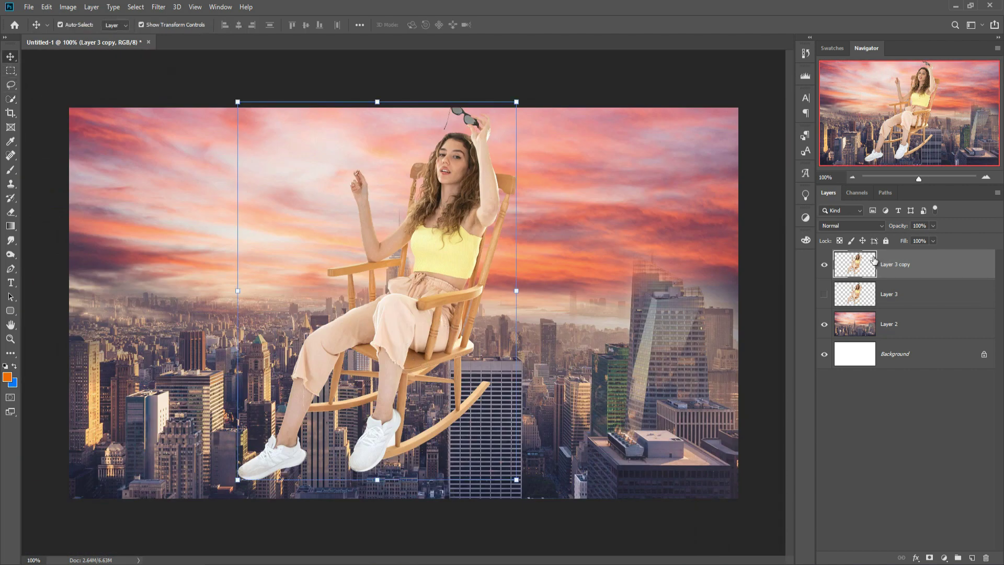
{"action": "left_click", "coordinate": [926, 302]}
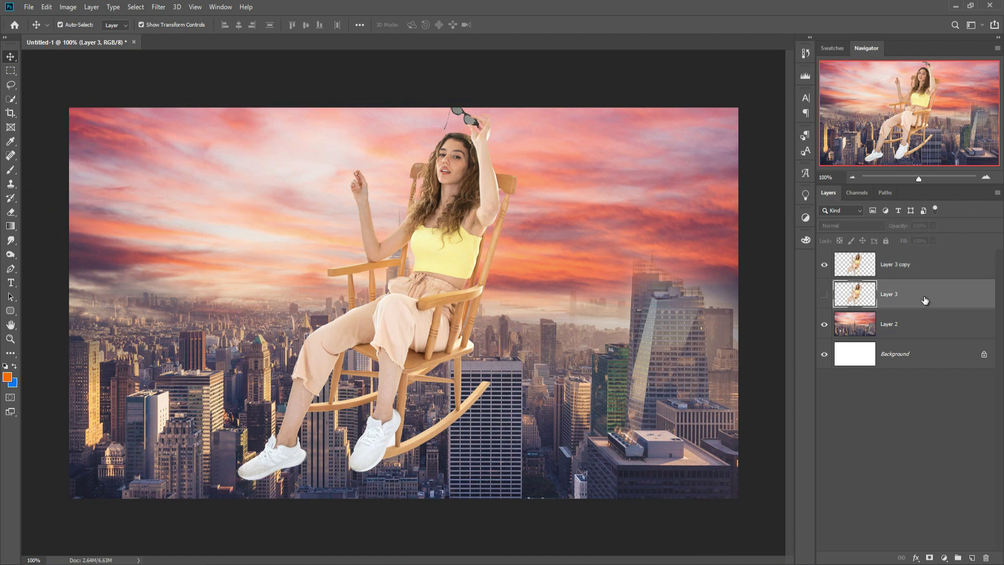
{"action": "key", "text": "Delete"}
{"action": "left_click", "coordinate": [866, 274]}
{"action": "left_click", "coordinate": [159, 7]}
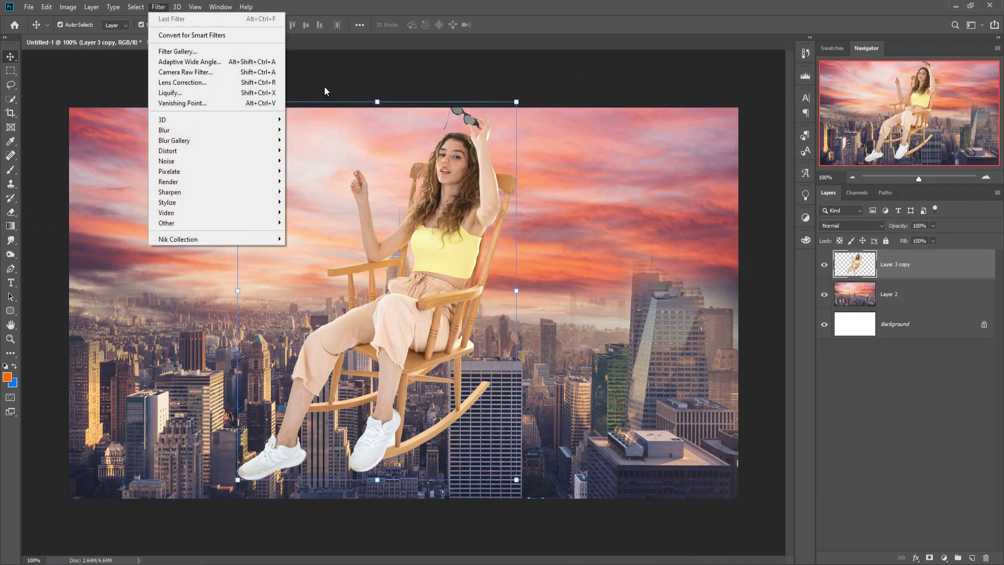
{"action": "left_click", "coordinate": [946, 259]}
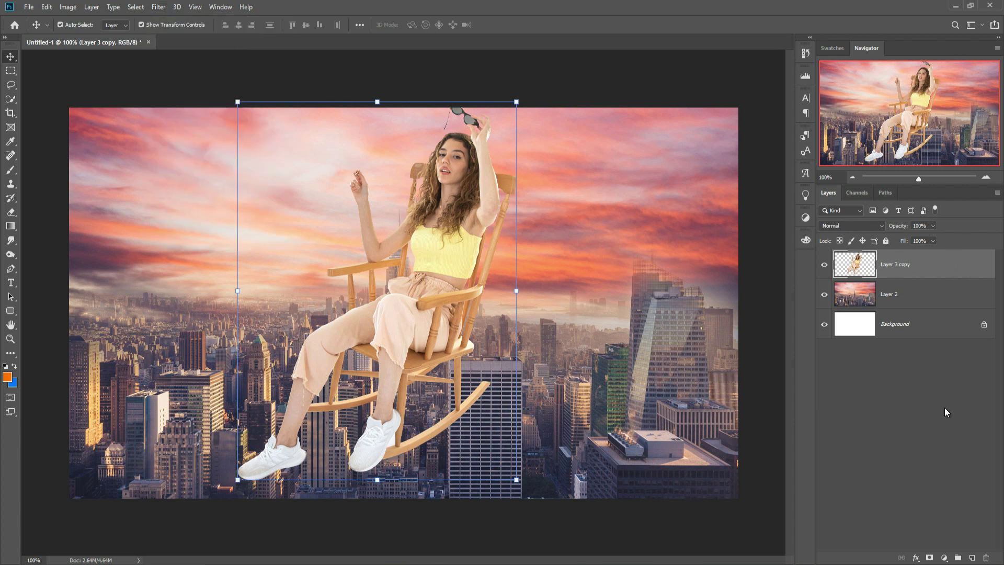
- Add a Curves adjustment layer above the woman's cutout and clip it to that layer
{"action": "left_click", "coordinate": [944, 558]}
{"action": "left_click", "coordinate": [952, 417]}
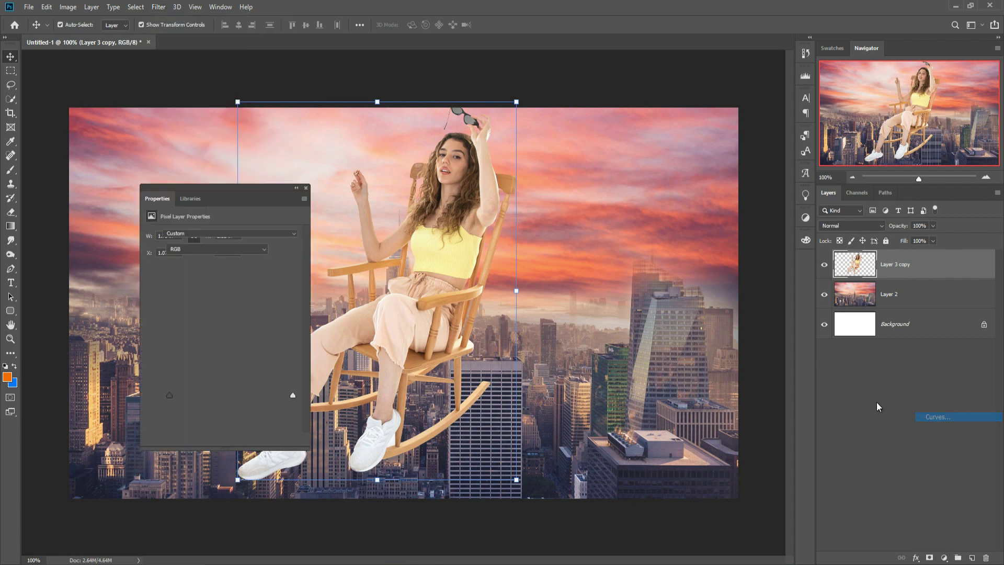
{"action": "left_click_drag", "start_coordinate": [229, 326], "coordinate": [233, 329]}
{"action": "left_click", "coordinate": [232, 440]}
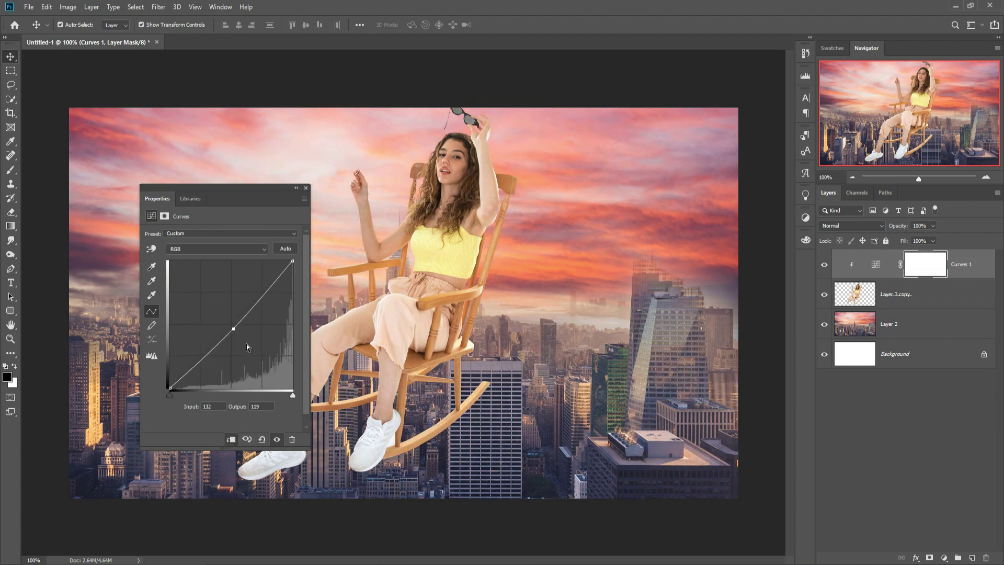
- Darken the woman with the RGB curve, moving the midpoint to input 151, output 110 and adding a shadow point at 96, 57
{"action": "left_click_drag", "start_coordinate": [235, 328], "coordinate": [242, 333]}
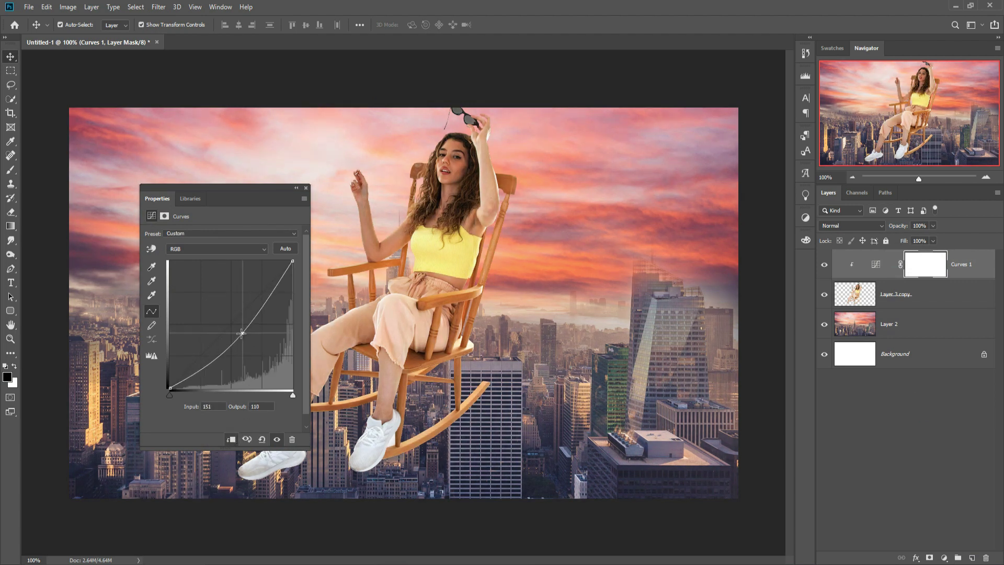
{"action": "left_click", "coordinate": [219, 360]}
{"action": "left_click_drag", "start_coordinate": [219, 360], "coordinate": [216, 360]}
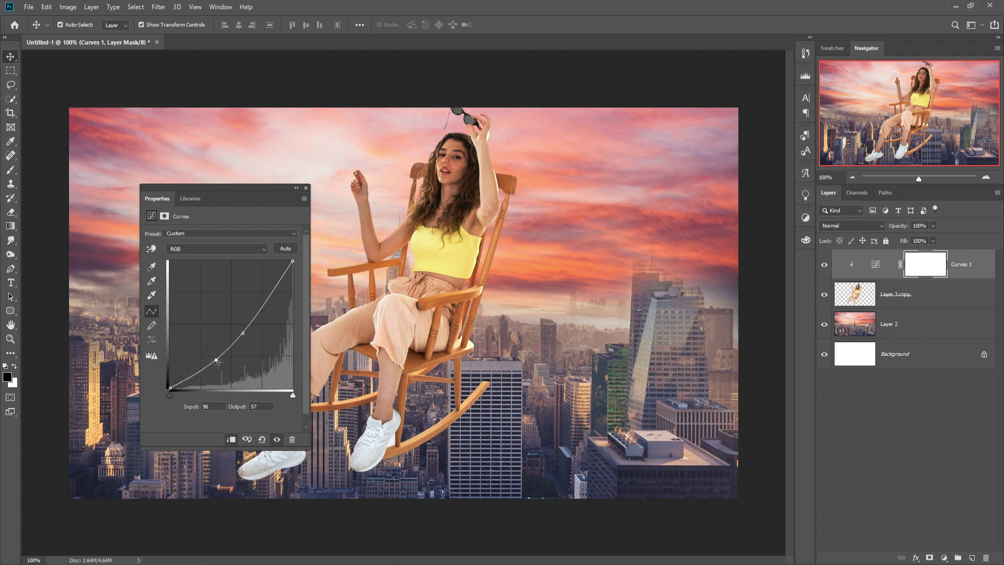
{"action": "left_click", "coordinate": [306, 189]}
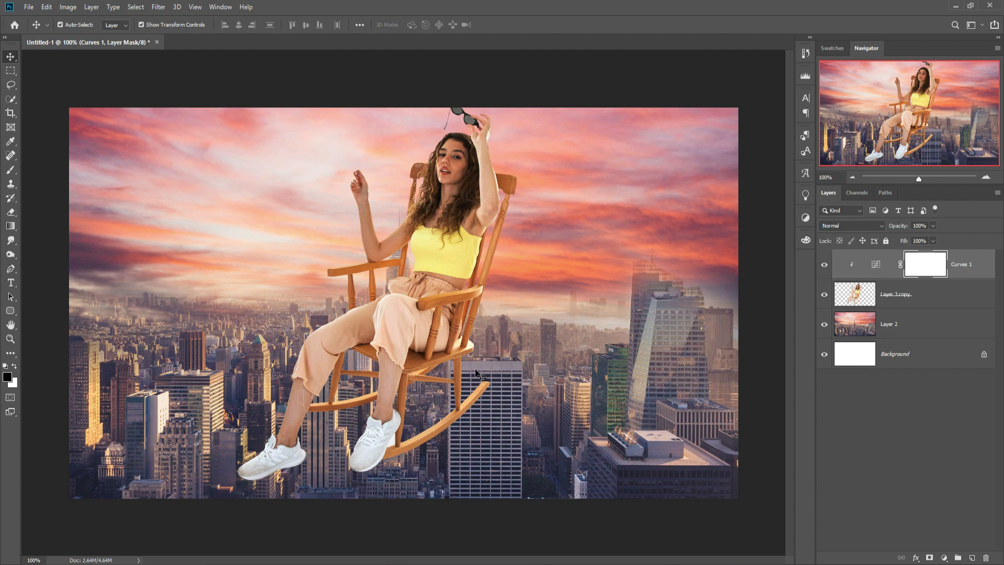
- Add a layer mask to the woman's cutout layer and activate the Brush tool for painting on it
{"action": "left_click", "coordinate": [894, 299]}
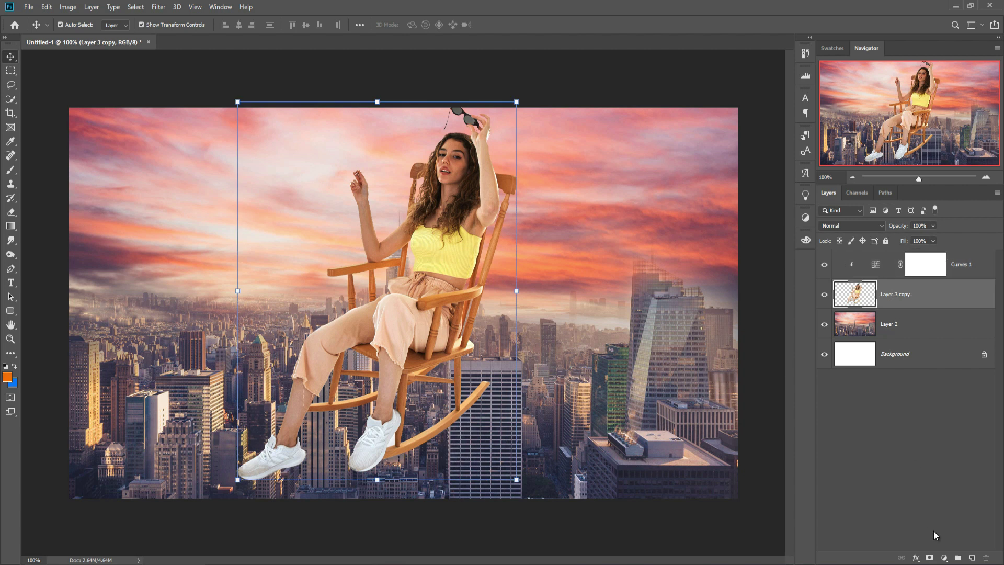
{"action": "left_click", "coordinate": [928, 558]}
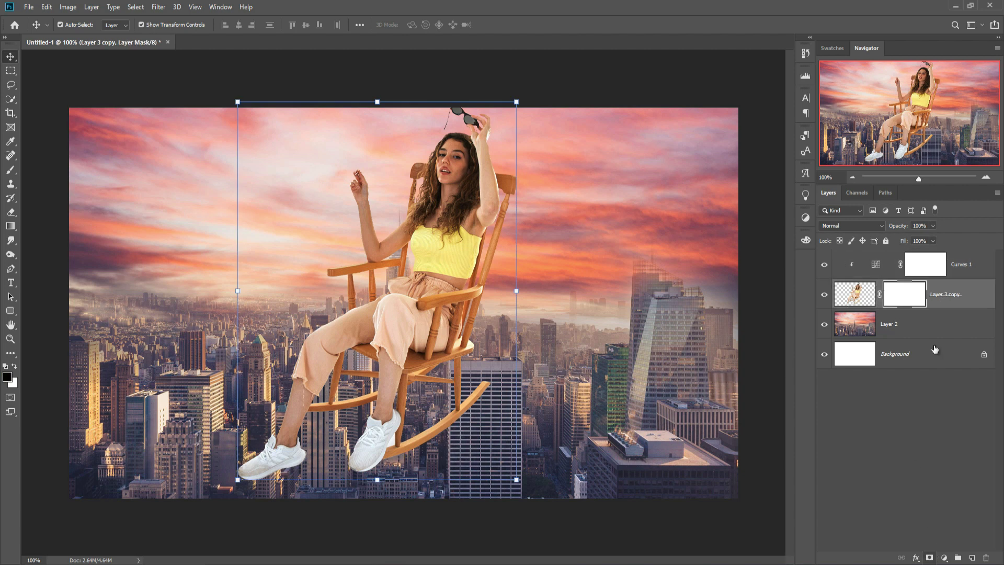
{"action": "left_click", "coordinate": [10, 170]}
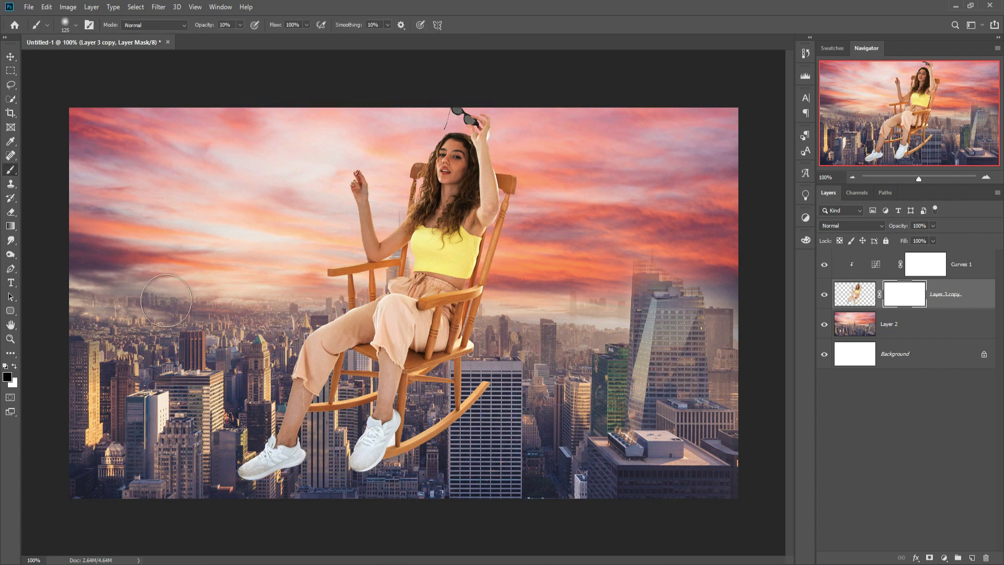
- Reduce the brush to 70 px and lower the woman layer's opacity to 27% so the buildings behind her feet show through
{"action": "key", "text": "ctrl+plus"}
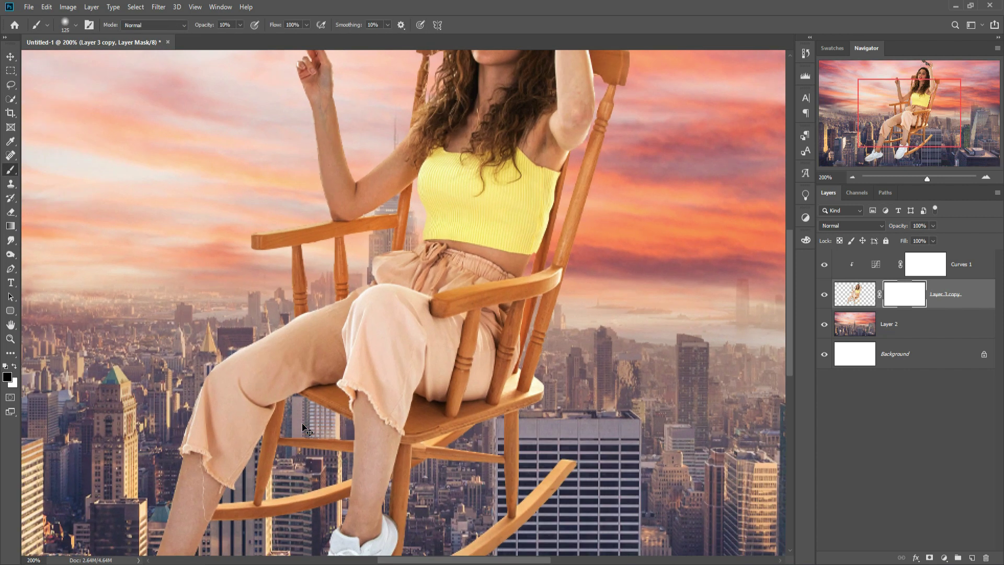
{"action": "scroll", "coordinate": [324, 398], "scroll_direction": "down", "scroll_amount": 3}
{"action": "scroll", "coordinate": [414, 404], "scroll_direction": "down", "scroll_amount": 8}
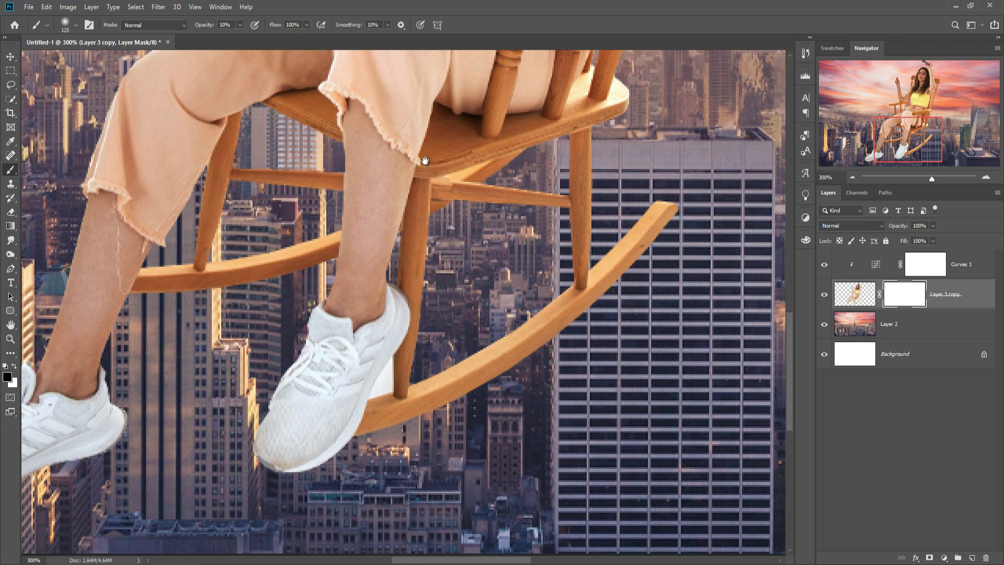
{"action": "key", "text": "ctrl+plus"}
{"action": "left_click_drag", "start_coordinate": [456, 246], "coordinate": [637, 255]}
{"action": "key", "text": "bracketleft"}
{"action": "key", "text": "bracketleft"}
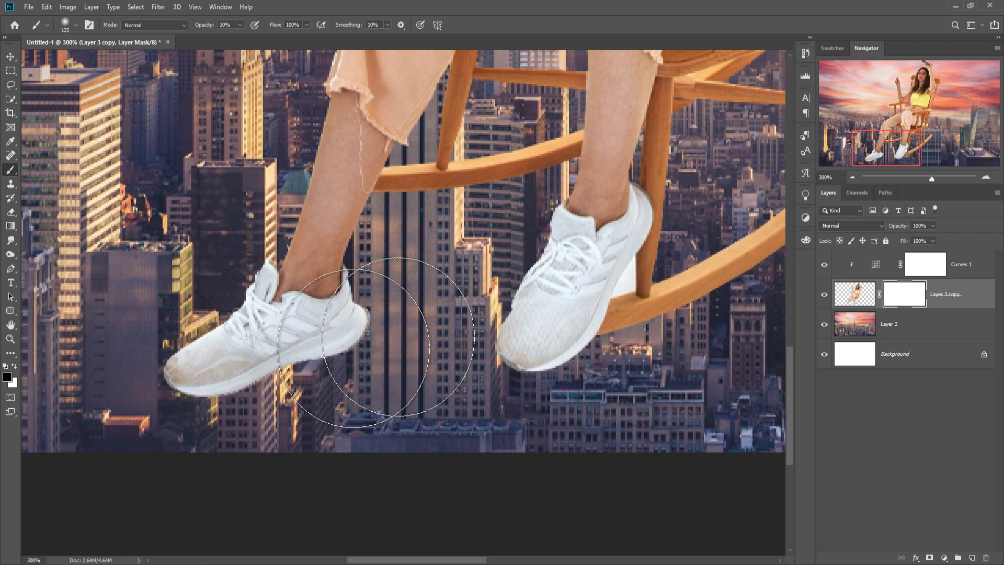
{"action": "key", "text": "bracketleft"}
{"action": "key", "text": "bracketleft"}
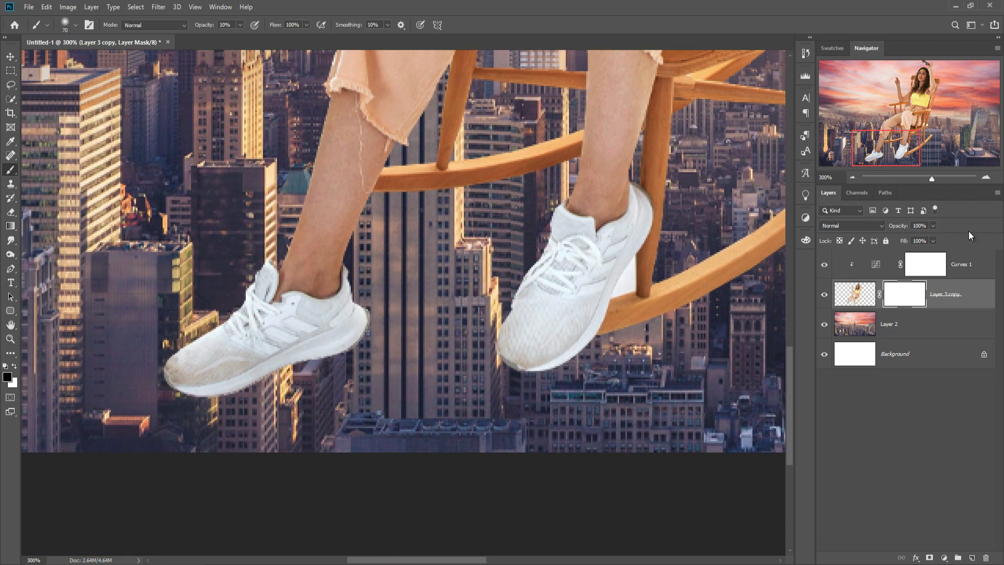
{"action": "left_click_drag", "start_coordinate": [916, 240], "coordinate": [899, 240]}
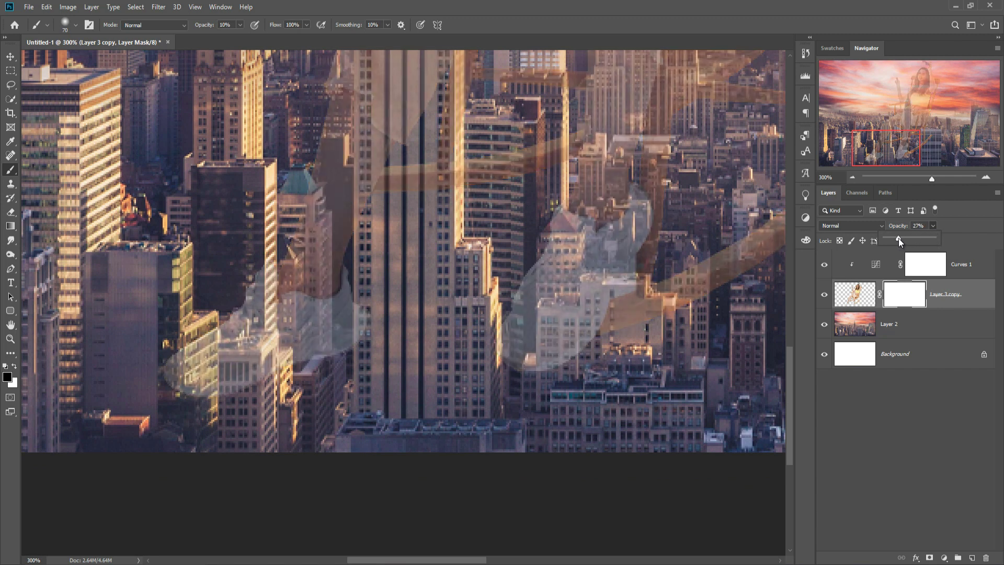
- Set the brush opacity to 100% and mask out the forward shoe where it covers the buildings
{"action": "left_click", "coordinate": [367, 411]}
{"action": "key", "text": "bracketleft"}
{"action": "key", "text": "bracketleft"}
{"action": "key", "text": "bracketleft"}
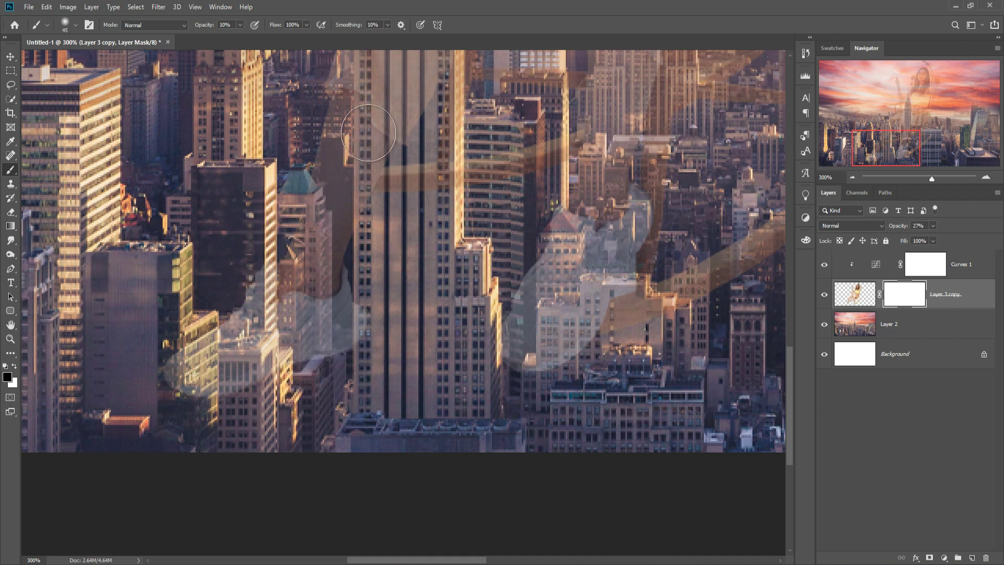
{"action": "mouse_move", "coordinate": [212, 360]}
{"action": "left_mouse_down"}
{"action": "mouse_move", "coordinate": [183, 382]}
{"action": "mouse_move", "coordinate": [189, 360]}
{"action": "left_mouse_up"}
{"action": "left_click", "coordinate": [240, 24]}
{"action": "left_click_drag", "start_coordinate": [239, 37], "coordinate": [309, 42]}
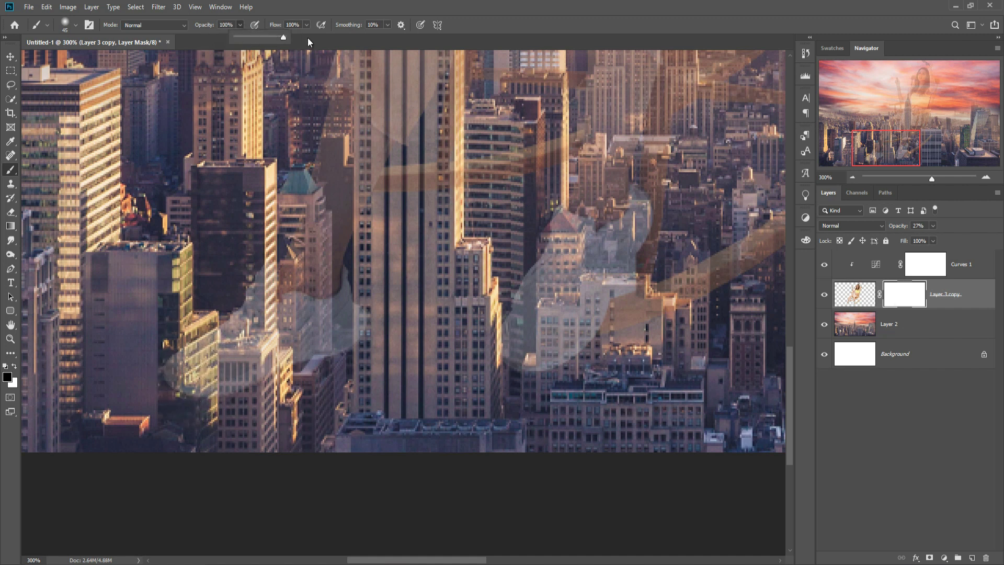
{"action": "key", "text": "bracketleft"}
{"action": "key", "text": "bracketleft"}
{"action": "key", "text": "bracketleft"}
{"action": "key", "text": "bracketleft"}
{"action": "mouse_move", "coordinate": [224, 299]}
{"action": "left_mouse_down"}
{"action": "mouse_move", "coordinate": [330, 399]}
{"action": "mouse_move", "coordinate": [299, 361]}
{"action": "left_mouse_up"}
- Mask out the parts of the forward leg that overlap the tall tower and its neighbouring buildings, using a finer brush
{"action": "key", "text": "bracketleft"}
{"action": "key", "text": "bracketleft"}
{"action": "key", "text": "bracketleft"}
{"action": "key", "text": "bracketleft"}
{"action": "left_click_drag", "start_coordinate": [299, 180], "coordinate": [324, 218]}
{"action": "left_click_drag", "start_coordinate": [599, 314], "coordinate": [427, 303]}
- Raise the woman layer's opacity to 42% and mask out the chair rocker and rear shoe areas that fall behind the buildings
{"action": "left_click", "coordinate": [932, 226]}
{"action": "left_click_drag", "start_coordinate": [932, 238], "coordinate": [940, 237]}
{"action": "mouse_move", "coordinate": [373, 246]}
{"action": "left_mouse_down"}
{"action": "mouse_move", "coordinate": [374, 303]}
{"action": "mouse_move", "coordinate": [423, 243]}
{"action": "mouse_move", "coordinate": [472, 270]}
{"action": "mouse_move", "coordinate": [530, 257]}
{"action": "mouse_move", "coordinate": [531, 285]}
{"action": "left_mouse_up"}
{"action": "key", "text": "bracketright"}
{"action": "mouse_move", "coordinate": [473, 304]}
{"action": "left_mouse_down"}
{"action": "mouse_move", "coordinate": [402, 292]}
{"action": "mouse_move", "coordinate": [419, 246]}
{"action": "mouse_move", "coordinate": [410, 221]}
{"action": "left_mouse_up"}
{"action": "left_click_drag", "start_coordinate": [231, 155], "coordinate": [214, 175]}
{"action": "left_click_drag", "start_coordinate": [264, 140], "coordinate": [269, 289]}
{"action": "left_click_drag", "start_coordinate": [205, 132], "coordinate": [190, 364]}
{"action": "mouse_move", "coordinate": [206, 129]}
{"action": "left_mouse_down"}
{"action": "mouse_move", "coordinate": [259, 94]}
{"action": "mouse_move", "coordinate": [272, 282]}
{"action": "mouse_move", "coordinate": [219, 319]}
{"action": "mouse_move", "coordinate": [235, 97]}
{"action": "mouse_move", "coordinate": [408, 255]}
{"action": "left_mouse_up"}
{"action": "left_click_drag", "start_coordinate": [651, 437], "coordinate": [464, 396]}
{"action": "mouse_move", "coordinate": [362, 382]}
{"action": "left_mouse_down"}
{"action": "mouse_move", "coordinate": [488, 234]}
{"action": "mouse_move", "coordinate": [554, 236]}
{"action": "left_mouse_up"}
{"action": "left_click_drag", "start_coordinate": [421, 323], "coordinate": [421, 346]}
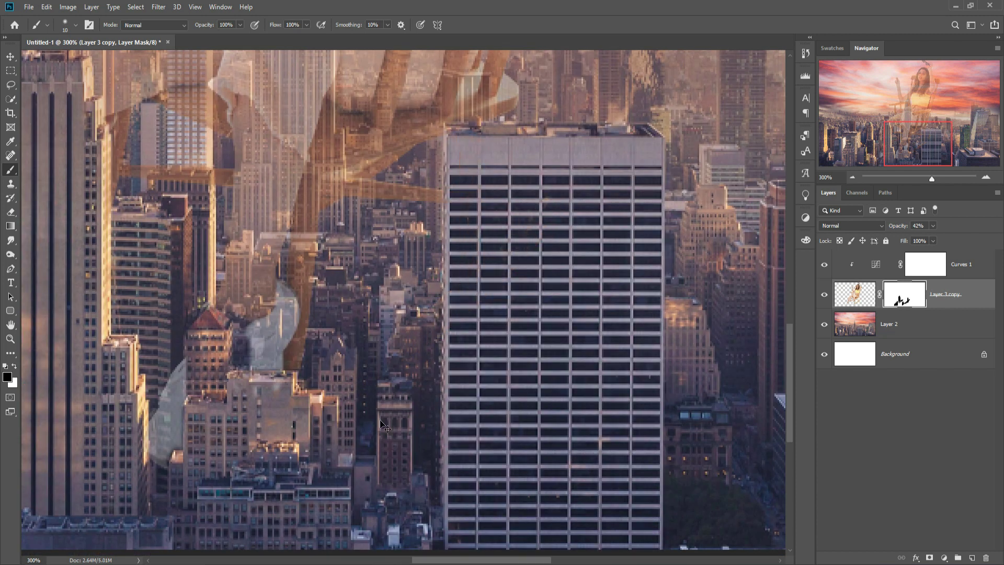
- Restore the woman layer's opacity to 100%
{"action": "key", "text": "ctrl+minus"}
{"action": "key", "text": "ctrl+minus"}
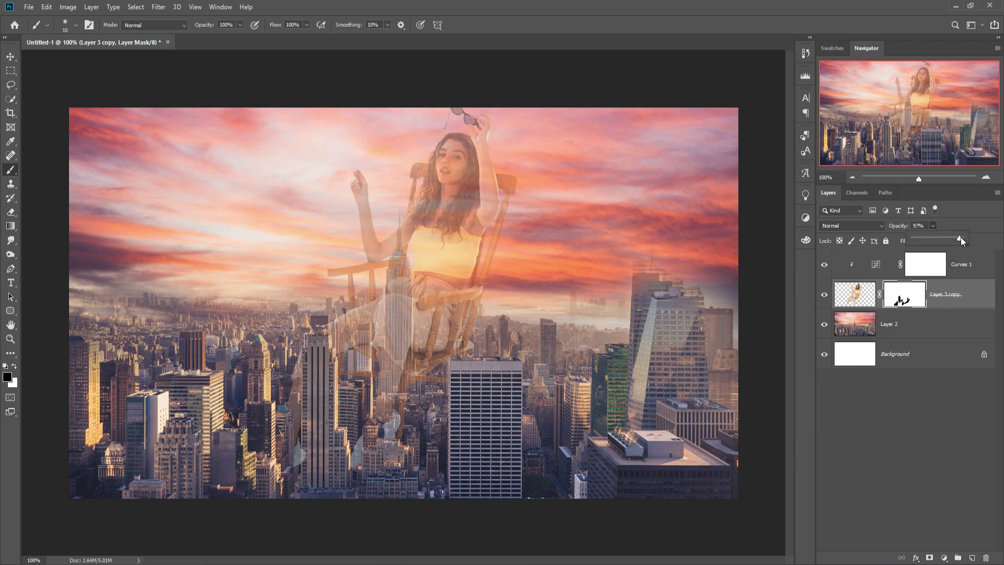
{"action": "left_click_drag", "start_coordinate": [962, 237], "coordinate": [970, 237]}
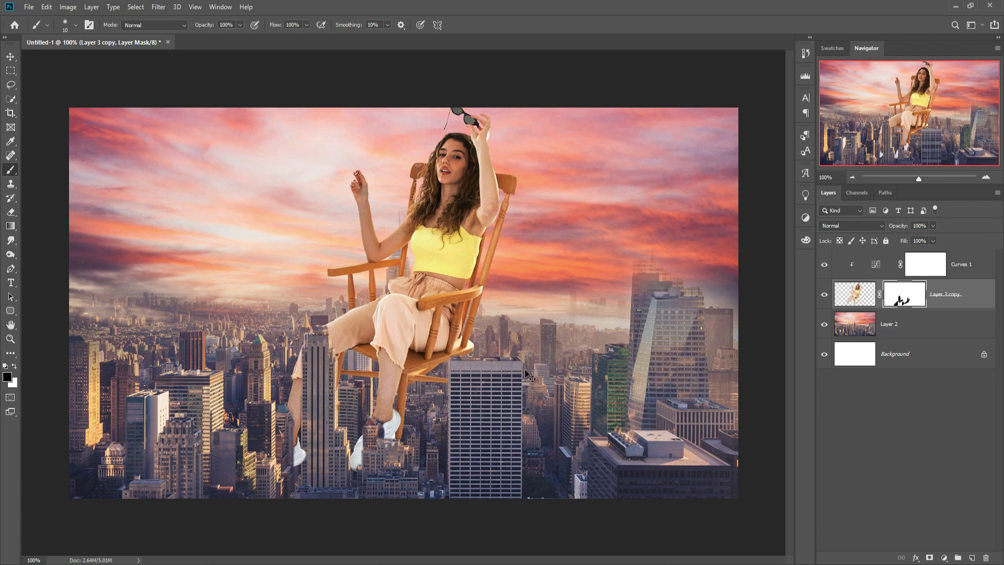
- Paint white on the mask with a 7 px brush to repair the trouser edge at the top of the tall tower
{"action": "key", "text": "ctrl+plus"}
{"action": "key", "text": "ctrl+plus"}
{"action": "key", "text": "ctrl+plus"}
{"action": "left_click_drag", "start_coordinate": [310, 434], "coordinate": [565, 79]}
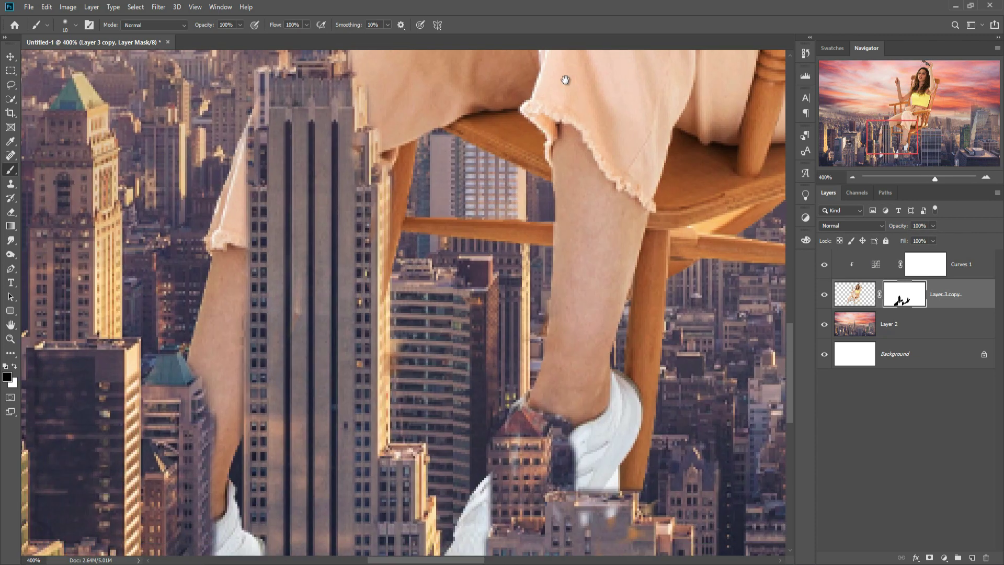
{"action": "left_click_drag", "start_coordinate": [540, 134], "coordinate": [541, 242]}
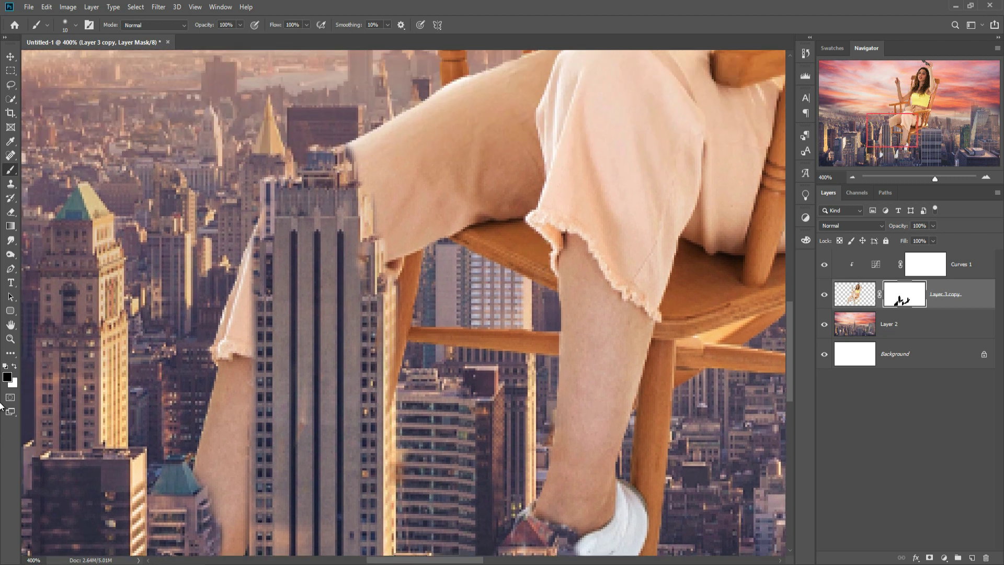
{"action": "left_click", "coordinate": [15, 365]}
{"action": "key", "text": "bracketleft"}
{"action": "key", "text": "bracketleft"}
{"action": "left_click_drag", "start_coordinate": [352, 153], "coordinate": [361, 176]}
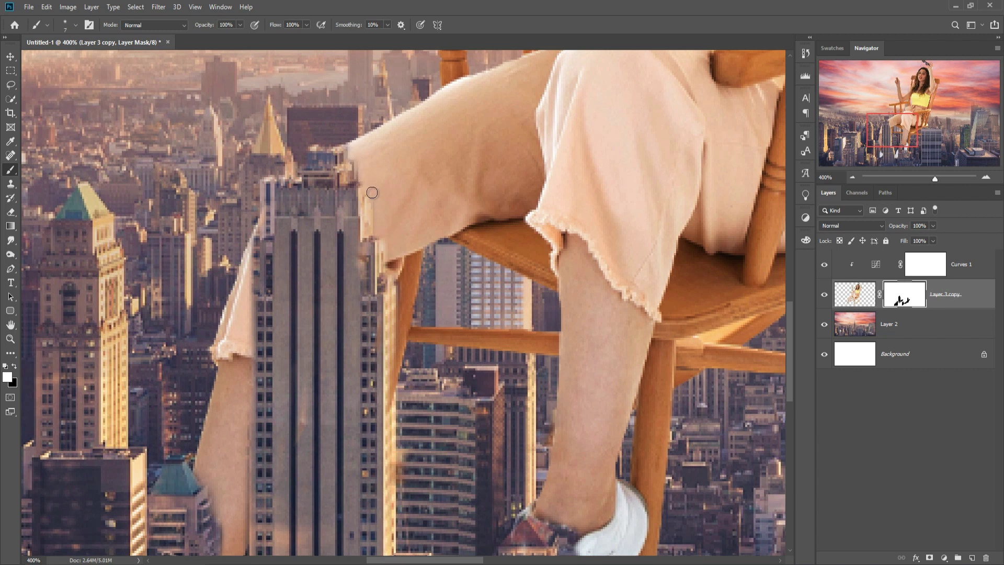
- Paint black on the mask along the tower's sunlit edge to clear the chair leg from it
{"action": "key", "text": "x"}
{"action": "left_click_drag", "start_coordinate": [392, 412], "coordinate": [394, 292]}
{"action": "left_click_drag", "start_coordinate": [391, 482], "coordinate": [390, 464]}
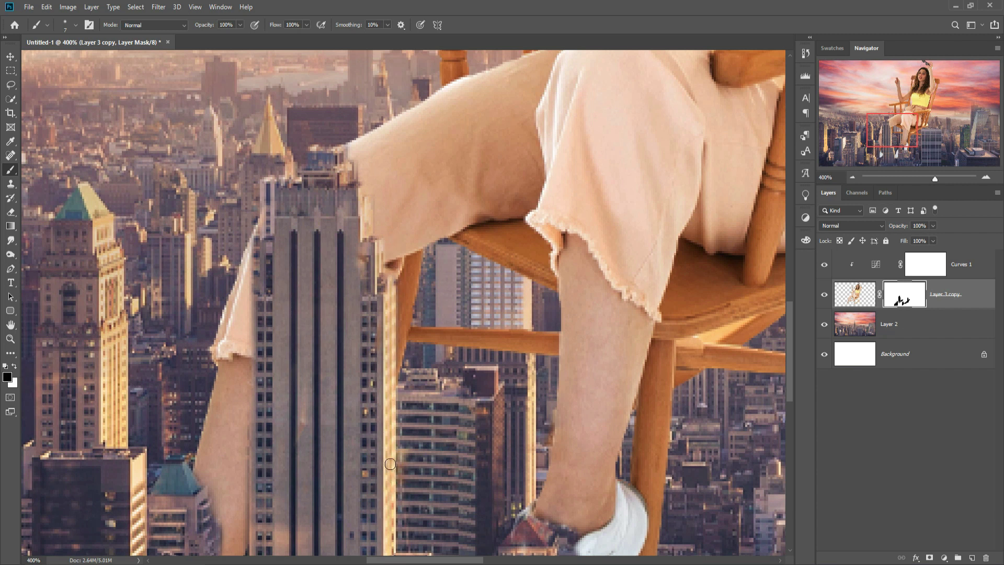
- Refine the mask around the lower leg, and paint white to restore the ankle and shoe edge beside the red-roofed building
{"action": "scroll", "coordinate": [286, 493], "scroll_direction": "down", "scroll_amount": 5}
{"action": "mouse_move", "coordinate": [231, 452]}
{"action": "left_mouse_down"}
{"action": "mouse_move", "coordinate": [235, 308]}
{"action": "mouse_move", "coordinate": [221, 274]}
{"action": "mouse_move", "coordinate": [229, 269]}
{"action": "mouse_move", "coordinate": [248, 310]}
{"action": "mouse_move", "coordinate": [253, 460]}
{"action": "mouse_move", "coordinate": [265, 496]}
{"action": "mouse_move", "coordinate": [295, 457]}
{"action": "mouse_move", "coordinate": [279, 432]}
{"action": "mouse_move", "coordinate": [276, 473]}
{"action": "mouse_move", "coordinate": [247, 482]}
{"action": "mouse_move", "coordinate": [262, 453]}
{"action": "mouse_move", "coordinate": [239, 448]}
{"action": "mouse_move", "coordinate": [283, 479]}
{"action": "mouse_move", "coordinate": [238, 489]}
{"action": "left_mouse_up"}
{"action": "key", "text": "x"}
{"action": "key", "text": "x"}
{"action": "key", "text": "x"}
{"action": "key", "text": "x"}
{"action": "left_click", "coordinate": [15, 367]}
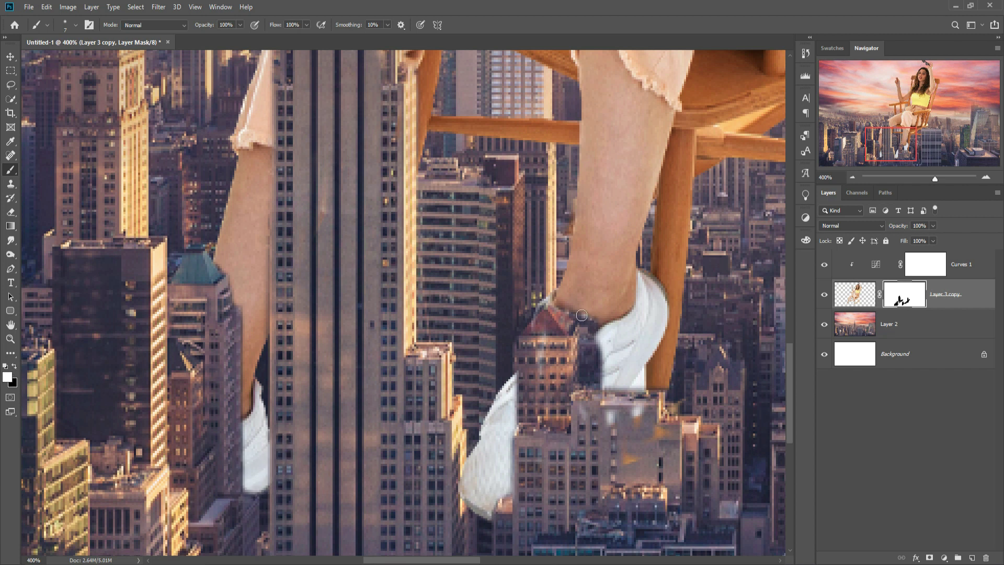
{"action": "mouse_move", "coordinate": [564, 303]}
{"action": "left_mouse_down"}
{"action": "mouse_move", "coordinate": [597, 333]}
{"action": "mouse_move", "coordinate": [610, 392]}
{"action": "left_mouse_up"}
{"action": "key", "text": "ctrl+0"}
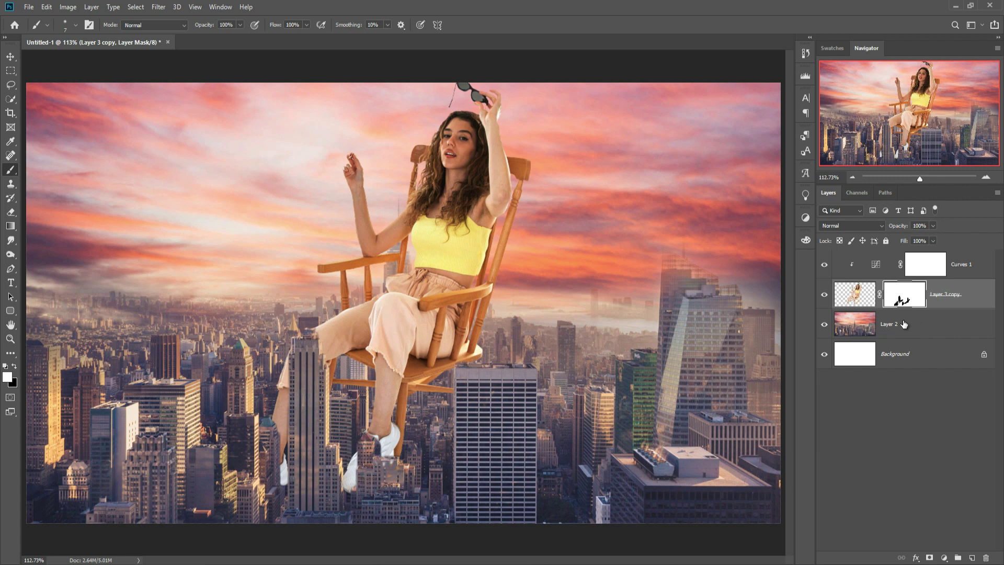
- Add a new layer above the city layer and set the brush to black (000000) at 6% opacity
{"action": "left_click", "coordinate": [907, 327]}
{"action": "left_click", "coordinate": [972, 557]}
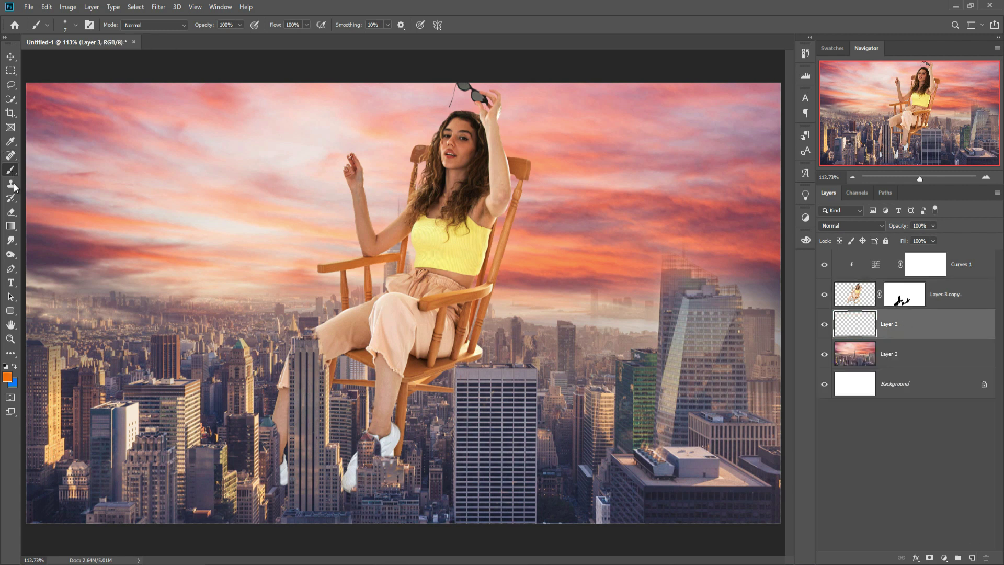
{"action": "left_click", "coordinate": [240, 25]}
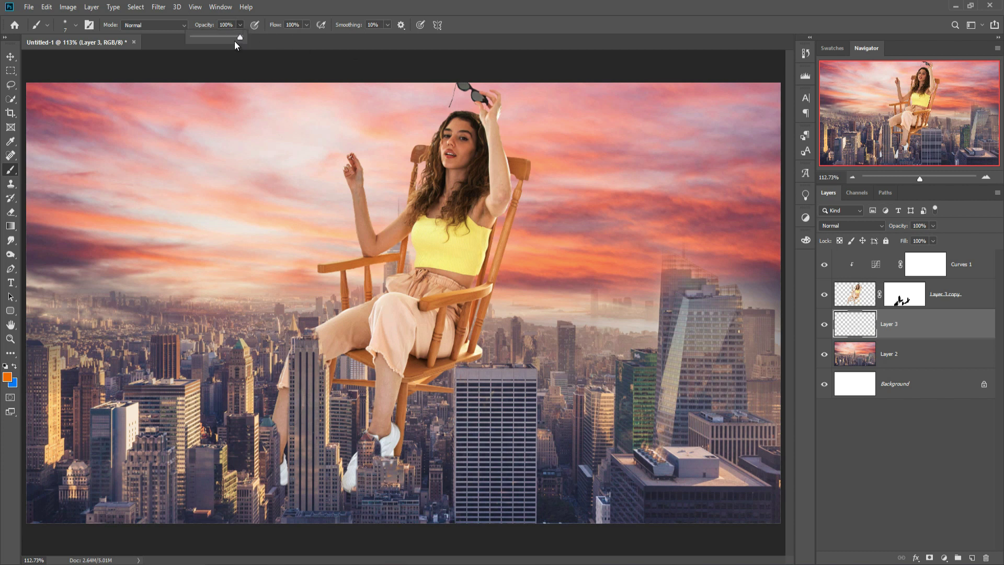
{"action": "left_click_drag", "start_coordinate": [240, 41], "coordinate": [193, 44]}
{"action": "left_click", "coordinate": [8, 376]}
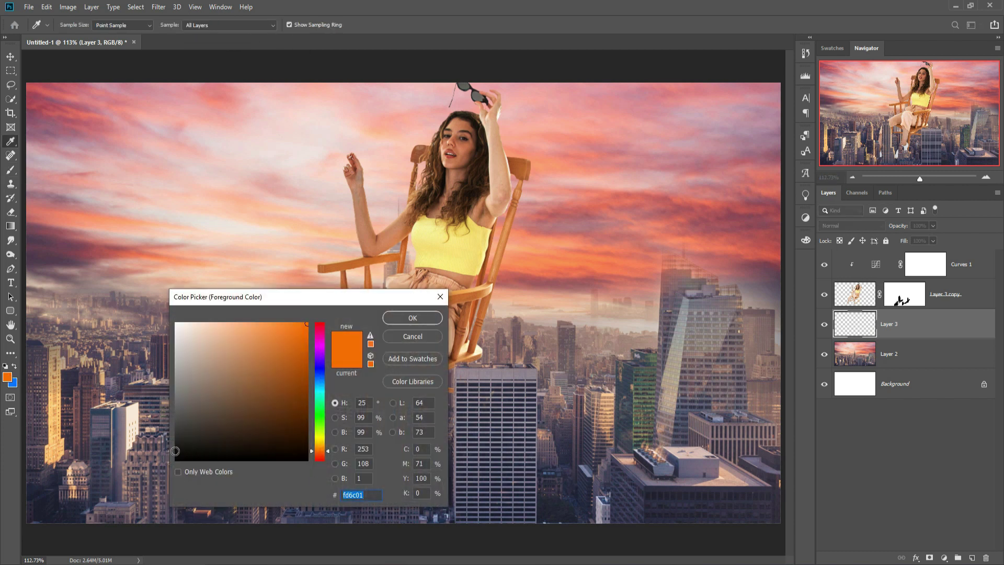
{"action": "type", "text": "000000"}
{"action": "left_click", "coordinate": [413, 318]}
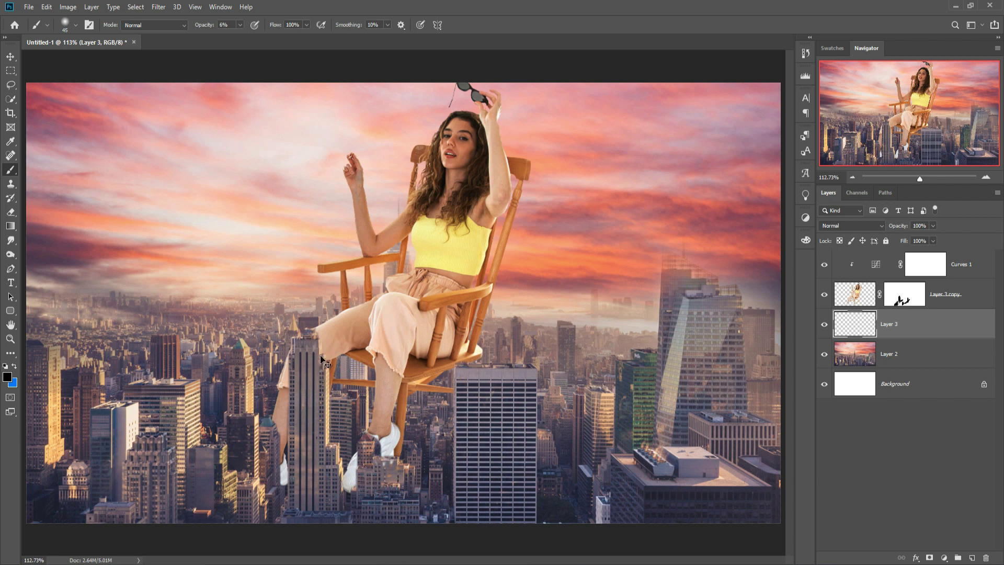
- Brush a first shadow beside the tower, reduce the brush to 20 px at 1% opacity, and bring the shadow layer to the top
{"action": "key", "text": "ctrl+plus"}
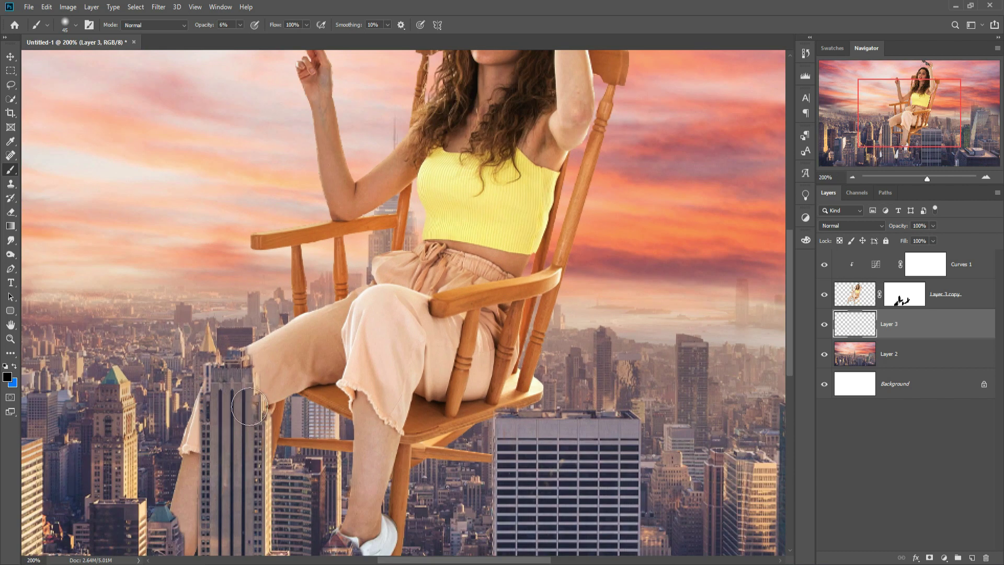
{"action": "mouse_move", "coordinate": [245, 369]}
{"action": "left_mouse_down"}
{"action": "mouse_move", "coordinate": [245, 380]}
{"action": "mouse_move", "coordinate": [245, 361]}
{"action": "mouse_move", "coordinate": [254, 408]}
{"action": "left_mouse_up"}
{"action": "key", "text": "bracketleft"}
{"action": "key", "text": "bracketleft"}
{"action": "key", "text": "bracketleft"}
{"action": "key", "text": "bracketleft"}
{"action": "key", "text": "bracketleft"}
{"action": "left_click", "coordinate": [240, 26]}
{"action": "left_click_drag", "start_coordinate": [240, 37], "coordinate": [237, 37]}
{"action": "key", "text": "ctrl+shift+bracketright"}
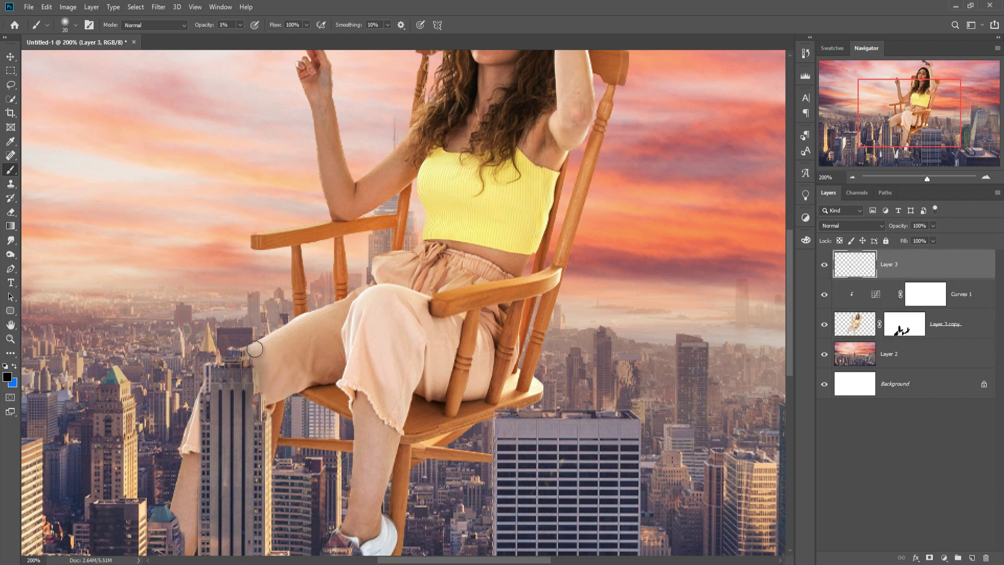
- Set the brush opacity to 8% and paint soft shadows where the trousers, leg and shoe meet the buildings
{"action": "left_click", "coordinate": [240, 25]}
{"action": "left_click_drag", "start_coordinate": [238, 37], "coordinate": [241, 37]}
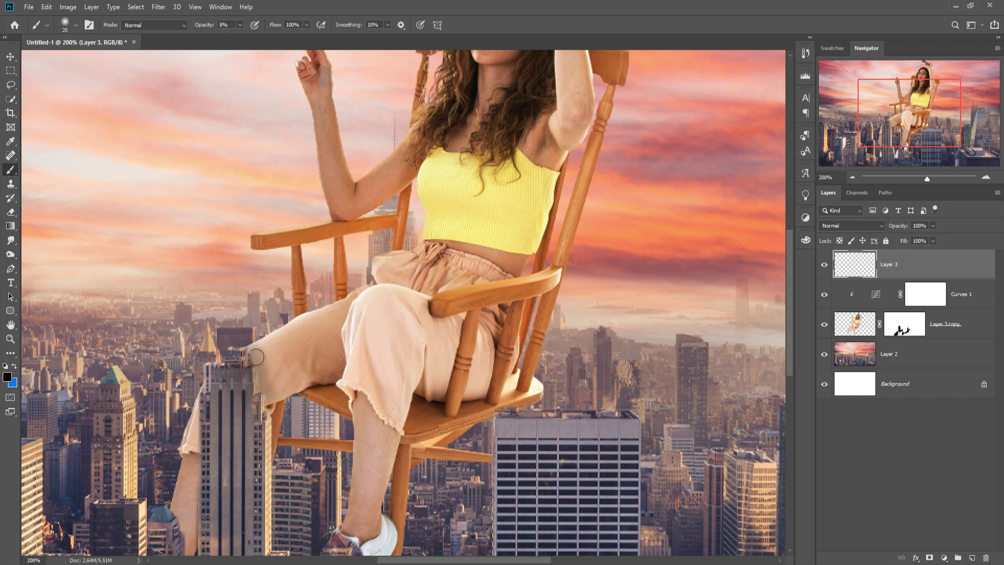
{"action": "left_click_drag", "start_coordinate": [199, 412], "coordinate": [195, 535]}
{"action": "mouse_move", "coordinate": [202, 529]}
{"action": "left_mouse_down"}
{"action": "mouse_move", "coordinate": [209, 465]}
{"action": "mouse_move", "coordinate": [202, 515]}
{"action": "left_mouse_up"}
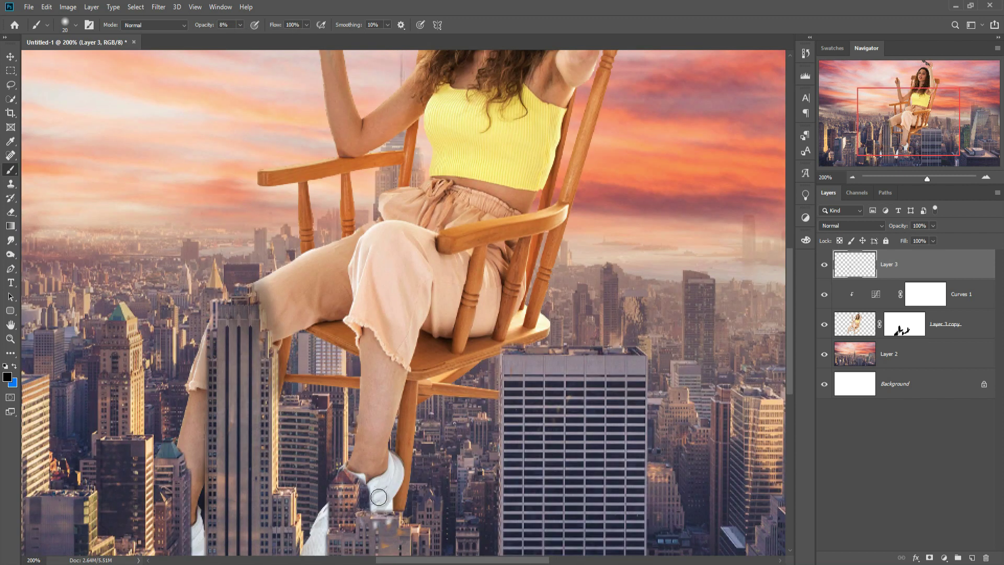
{"action": "left_click_drag", "start_coordinate": [410, 466], "coordinate": [405, 496]}
- Clip the shadow layer to the woman's cutout with a clipping mask
{"action": "right_click", "coordinate": [910, 264]}
{"action": "left_click", "coordinate": [857, 313]}
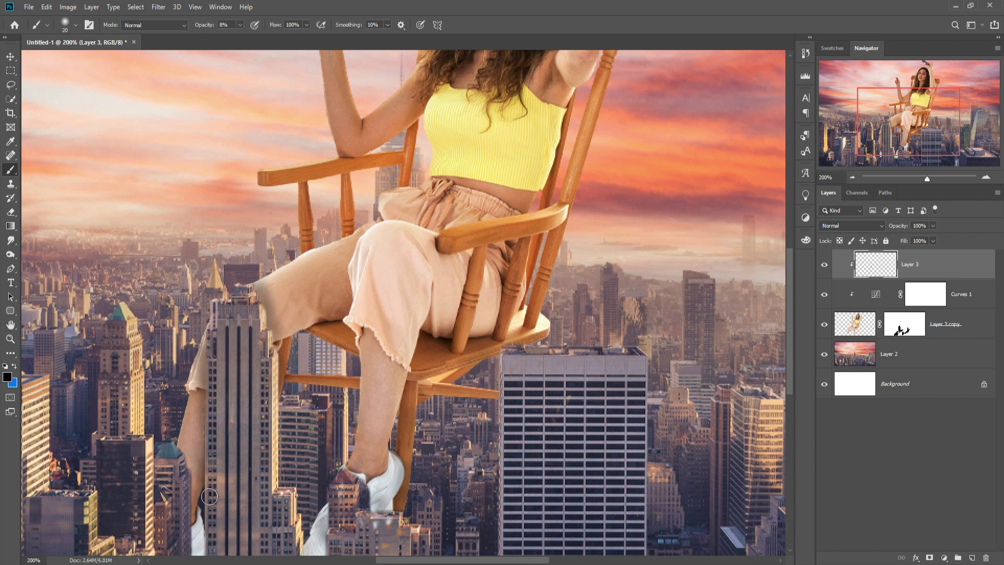
{"action": "left_click", "coordinate": [10, 57]}
{"action": "key", "text": "ctrl+1"}
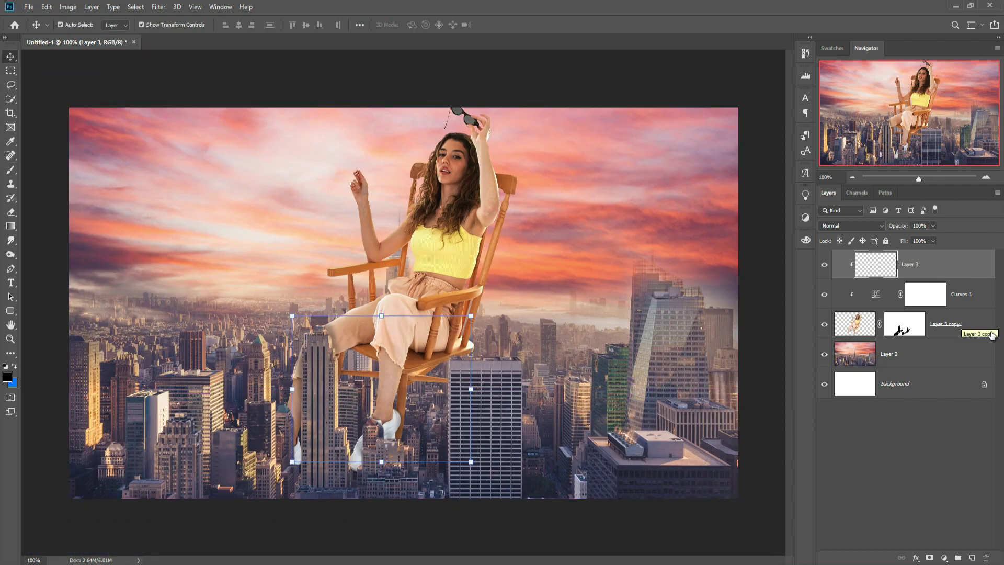
{"action": "left_click", "coordinate": [969, 297]}
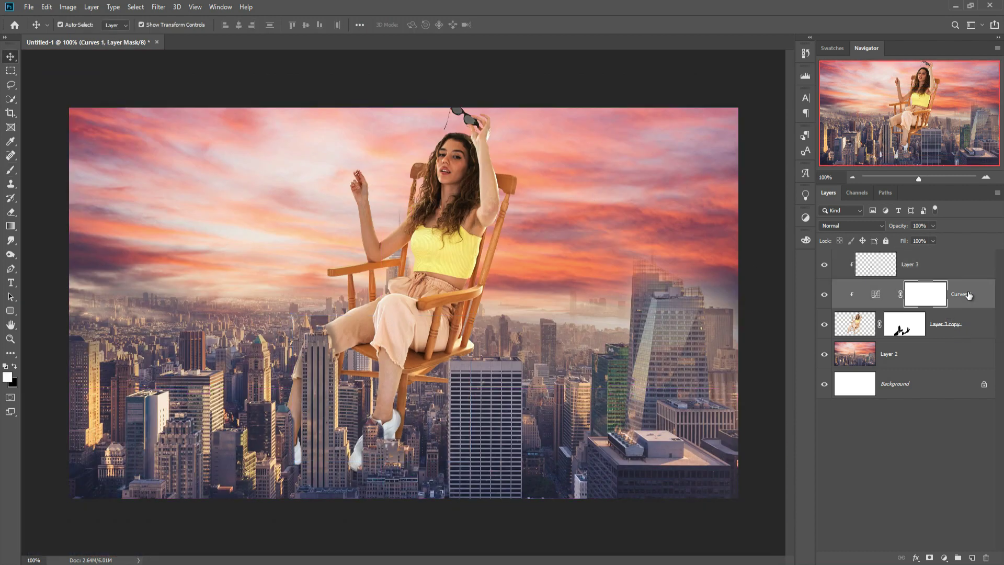
{"action": "left_click", "coordinate": [915, 268]}
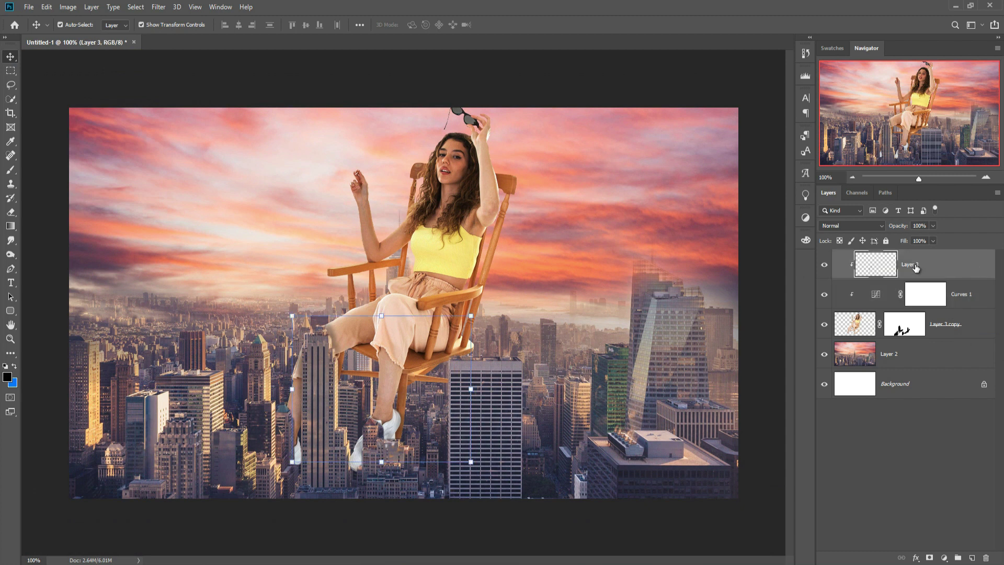
{"action": "left_click", "coordinate": [853, 323]}
{"action": "left_click", "coordinate": [973, 295]}
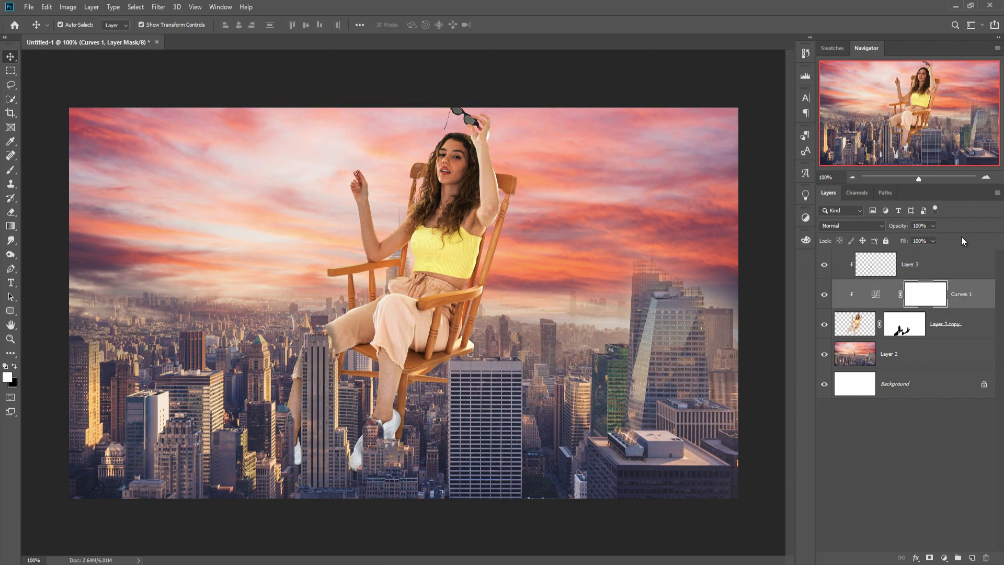
{"action": "left_click", "coordinate": [964, 296]}
{"action": "right_click", "coordinate": [970, 299]}
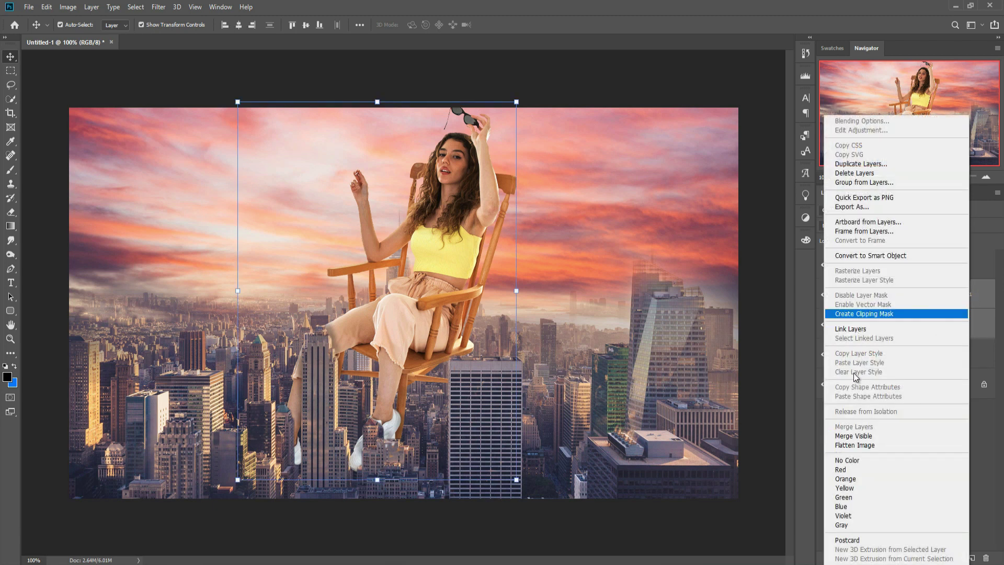
{"action": "left_click", "coordinate": [985, 296]}
- Merge the shadow layer, Curves 1 and the woman's cutout into a single layer
{"action": "left_click", "coordinate": [969, 270]}
{"action": "left_click", "coordinate": [968, 299], "text": "shift"}
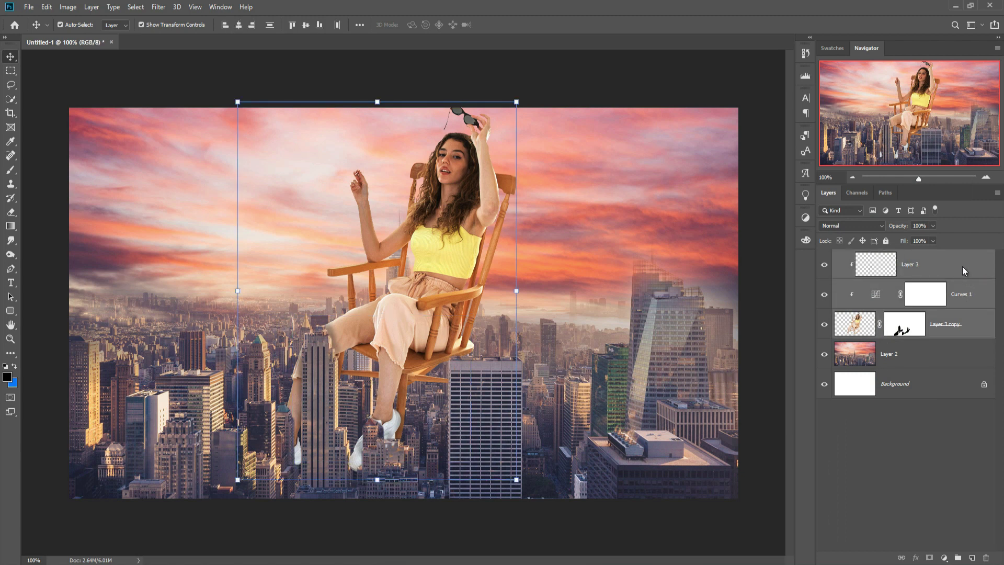
{"action": "right_click", "coordinate": [962, 266]}
{"action": "left_click", "coordinate": [849, 426]}
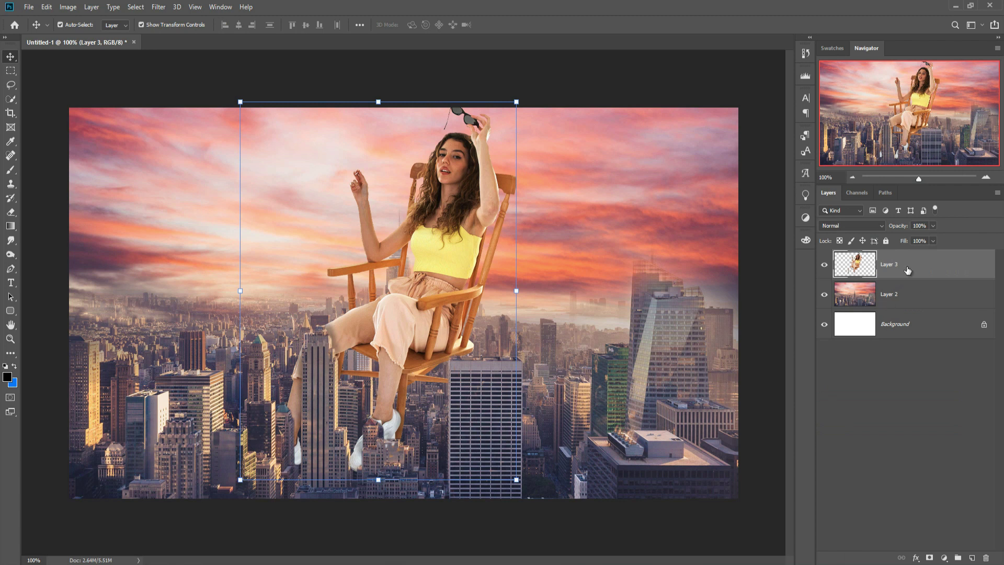
- Duplicate the woman's cutout layer, hide the copy, and make the original cutout layer active
{"action": "right_click", "coordinate": [936, 256]}
{"action": "left_click", "coordinate": [847, 162]}
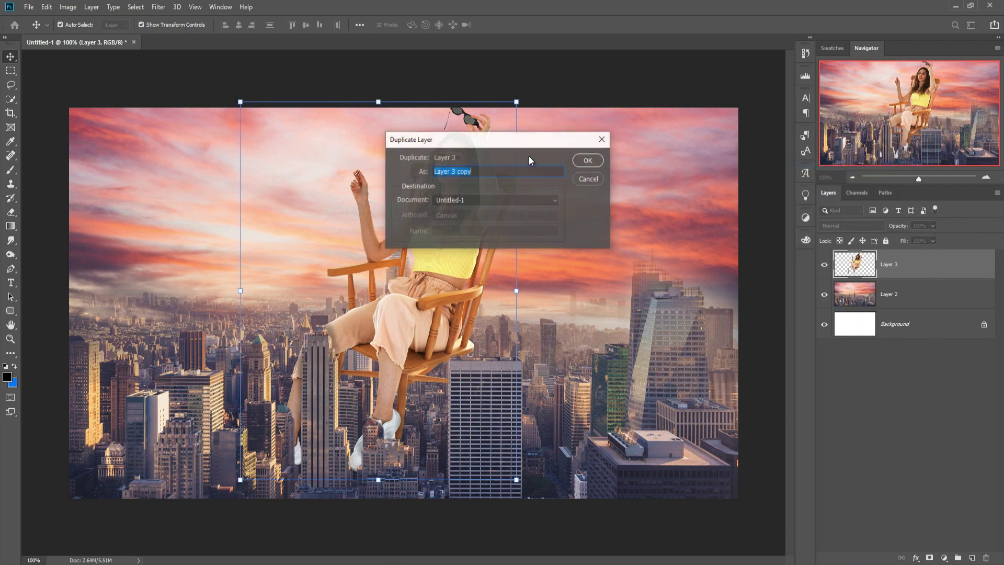
{"action": "left_click", "coordinate": [588, 160]}
{"action": "left_click", "coordinate": [854, 282]}
{"action": "left_click", "coordinate": [825, 267]}
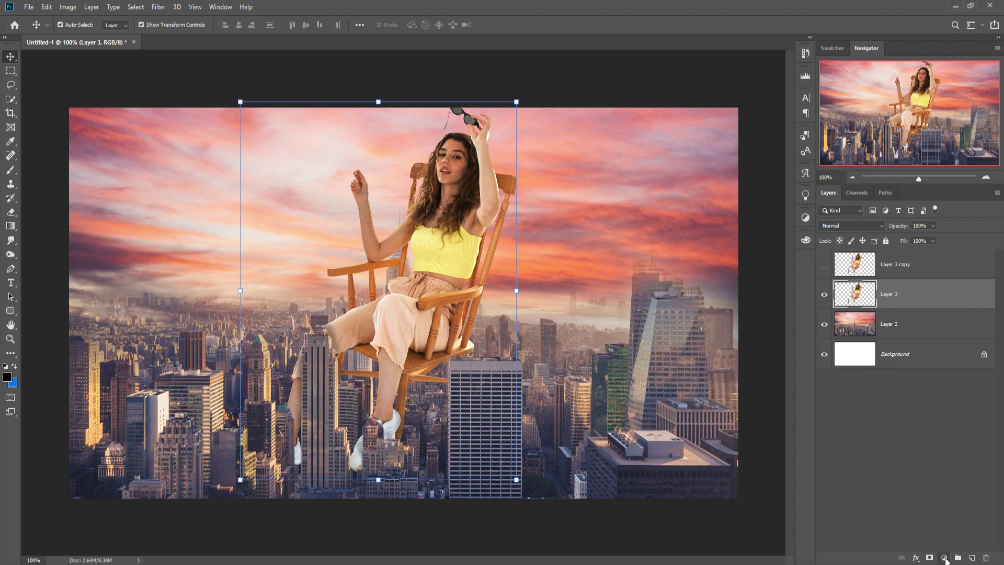
- Add a Curves adjustment clipped to the original cutout layer and lower the curve to darken the woman and chair
{"action": "left_click", "coordinate": [945, 558]}
{"action": "left_click", "coordinate": [938, 420]}
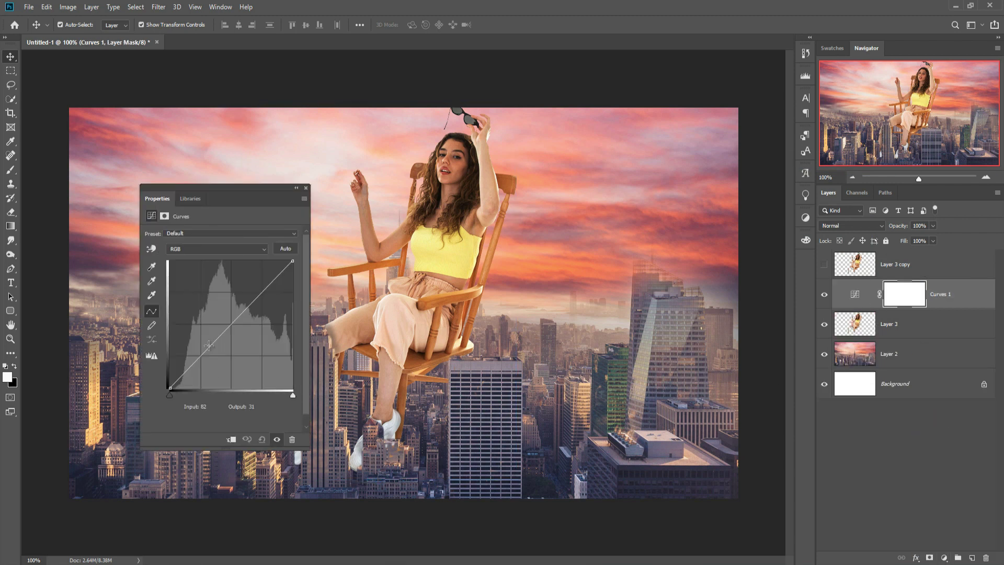
{"action": "left_click_drag", "start_coordinate": [230, 322], "coordinate": [237, 327]}
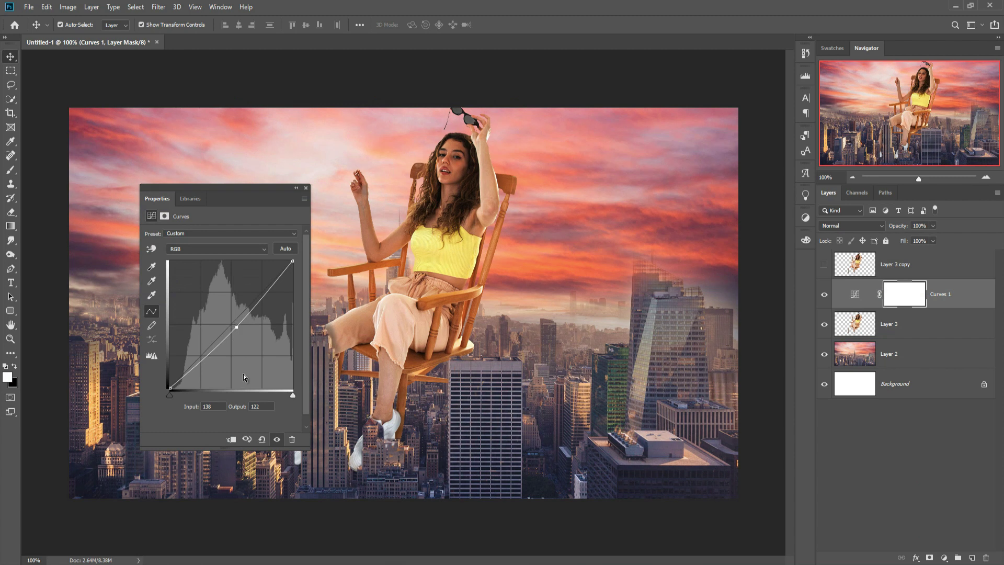
{"action": "left_click", "coordinate": [236, 437]}
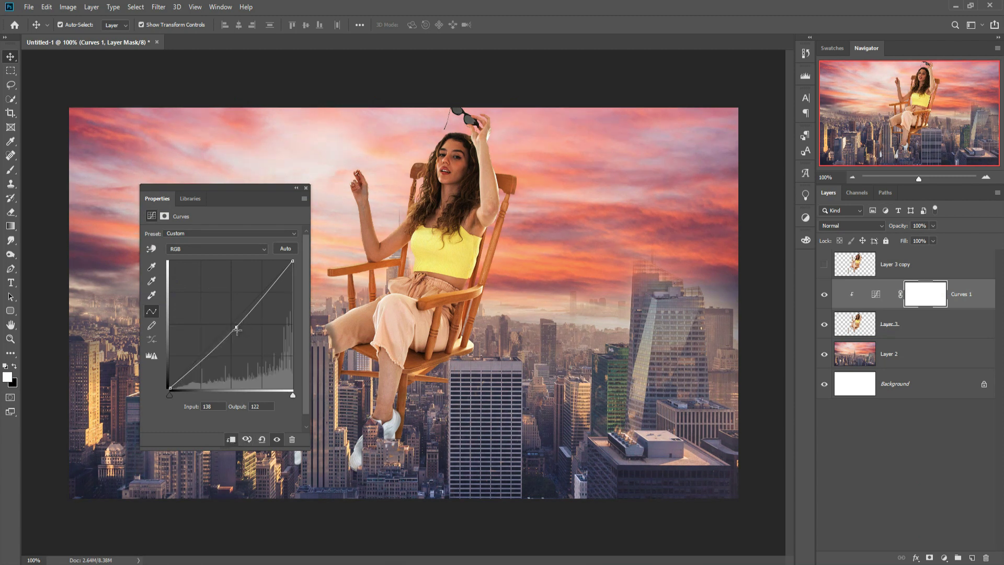
{"action": "left_click_drag", "start_coordinate": [237, 329], "coordinate": [243, 331]}
{"action": "mouse_move", "coordinate": [208, 361]}
{"action": "left_mouse_down"}
{"action": "mouse_move", "coordinate": [206, 348]}
{"action": "mouse_move", "coordinate": [221, 363]}
{"action": "mouse_move", "coordinate": [206, 353]}
{"action": "left_mouse_up"}
{"action": "left_click_drag", "start_coordinate": [274, 295], "coordinate": [202, 361]}
{"action": "left_click", "coordinate": [305, 187]}
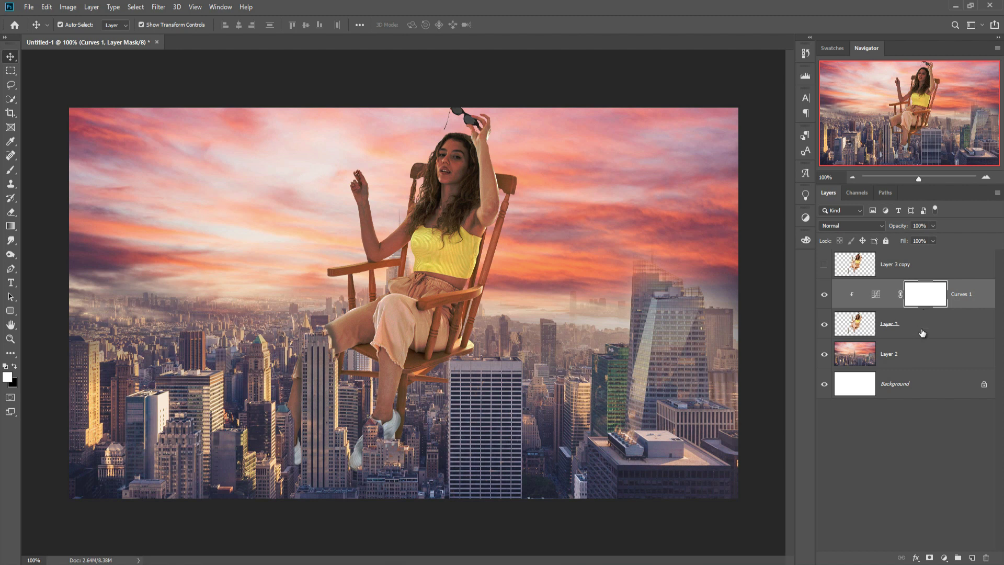
- Merge the Curves adjustment with the original cutout layer beneath it
{"action": "left_click", "coordinate": [922, 333]}
{"action": "right_click", "coordinate": [934, 314]}
{"action": "left_click", "coordinate": [871, 427]}
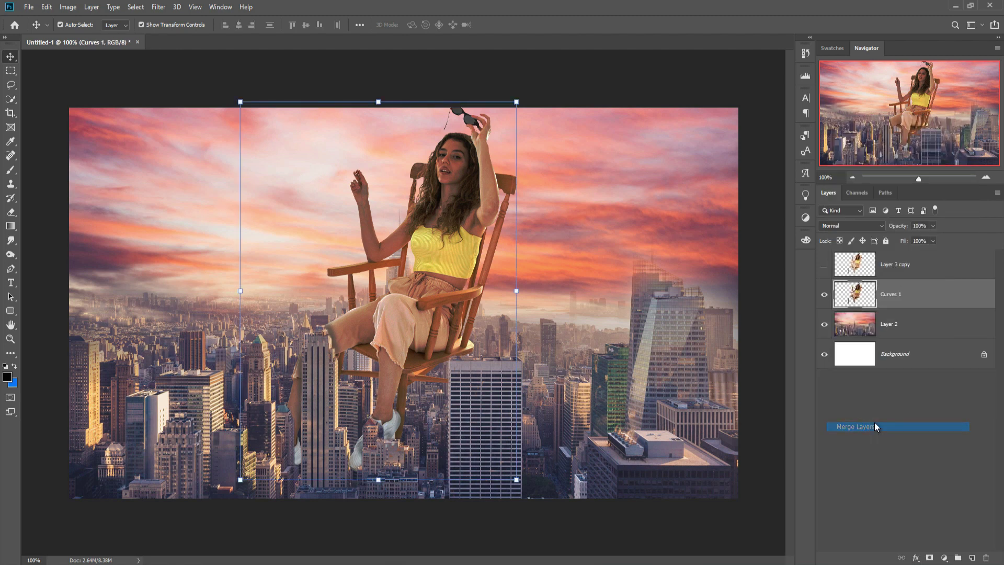
- Show the brighter cutout copy again and add a layer mask to it
{"action": "left_click", "coordinate": [828, 264]}
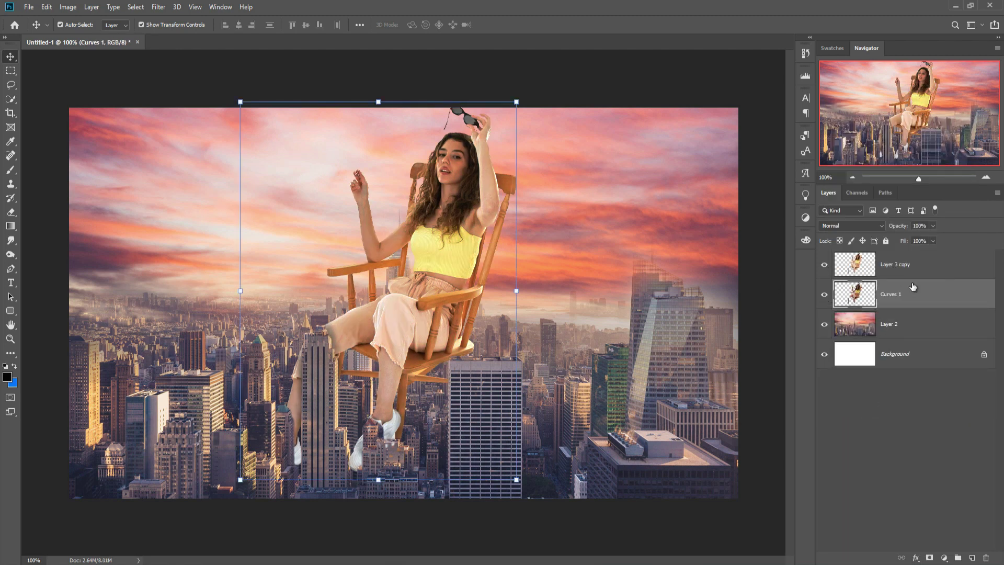
{"action": "left_click", "coordinate": [908, 264]}
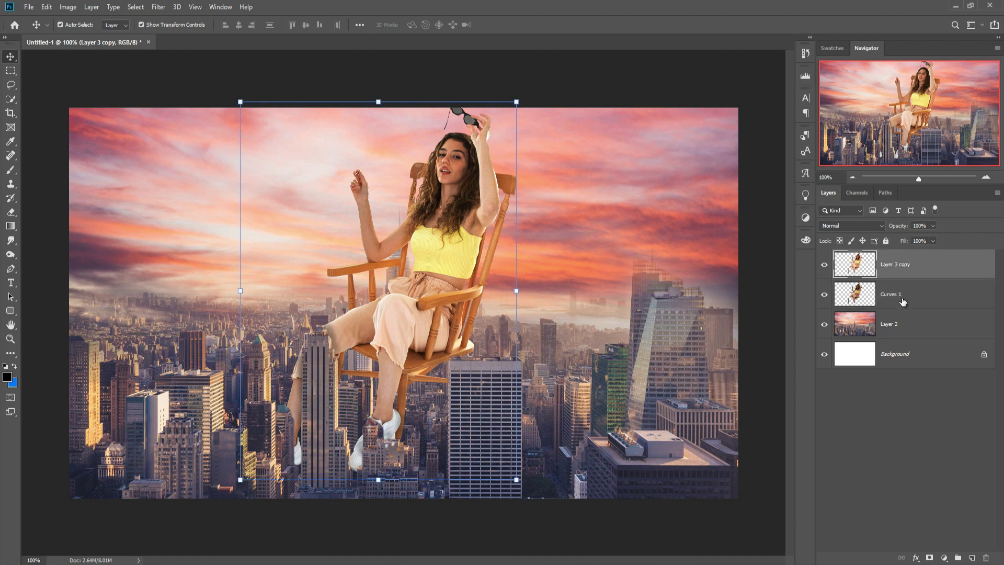
{"action": "left_click", "coordinate": [929, 557]}
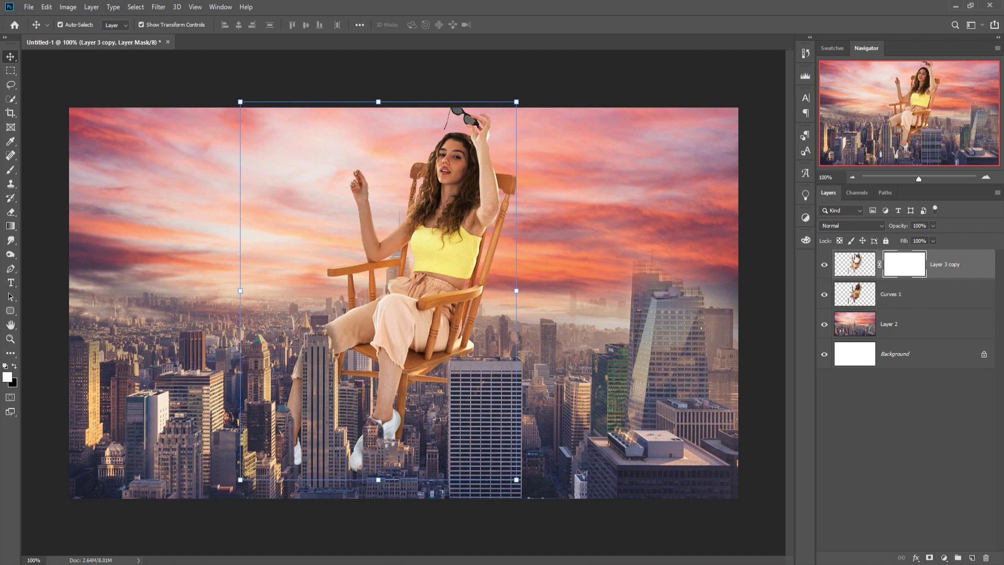
- Enlarge the brush and paint black at 8% opacity on the copy's mask over the skirt, leg and chair's shaded side
{"action": "left_click", "coordinate": [10, 170]}
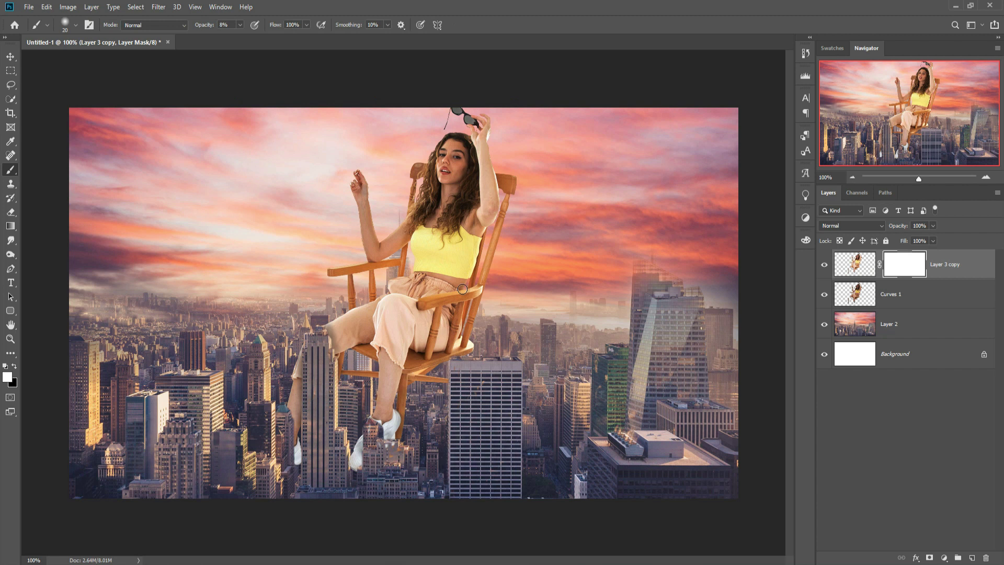
{"action": "key", "text": "bracketright"}
{"action": "key", "text": "bracketright"}
{"action": "key", "text": "bracketright"}
{"action": "key", "text": "bracketright"}
{"action": "left_click", "coordinate": [14, 367]}
{"action": "left_click_drag", "start_coordinate": [442, 357], "coordinate": [416, 337]}
{"action": "mouse_move", "coordinate": [408, 403]}
{"action": "left_mouse_down"}
{"action": "mouse_move", "coordinate": [389, 419]}
{"action": "mouse_move", "coordinate": [400, 345]}
{"action": "mouse_move", "coordinate": [449, 361]}
{"action": "mouse_move", "coordinate": [480, 310]}
{"action": "left_mouse_up"}
{"action": "left_click_drag", "start_coordinate": [505, 206], "coordinate": [509, 204]}
- Raise the brush opacity to 35% and deepen the masked shading from the woman's waist down to her foot
{"action": "left_click", "coordinate": [240, 25]}
{"action": "left_click_drag", "start_coordinate": [240, 39], "coordinate": [252, 39]}
{"action": "mouse_move", "coordinate": [484, 254]}
{"action": "left_mouse_down"}
{"action": "mouse_move", "coordinate": [505, 203]}
{"action": "mouse_move", "coordinate": [434, 374]}
{"action": "mouse_move", "coordinate": [335, 366]}
{"action": "mouse_move", "coordinate": [407, 420]}
{"action": "mouse_move", "coordinate": [416, 376]}
{"action": "mouse_move", "coordinate": [393, 439]}
{"action": "left_mouse_up"}
{"action": "key", "text": "ctrl+minus"}
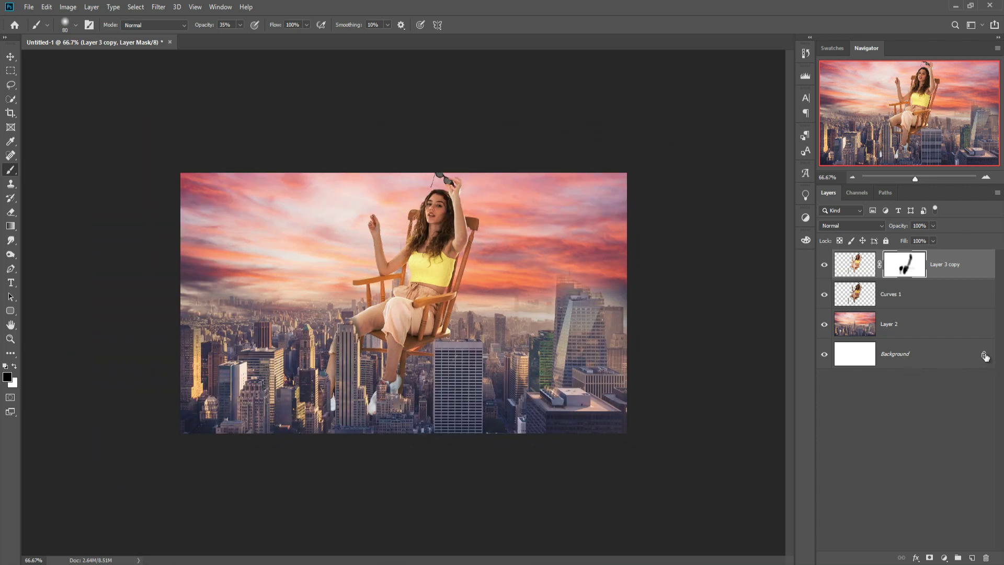
- Create a new layer above the city and sky layer and set the foreground colour to light grey
{"action": "left_click", "coordinate": [920, 326]}
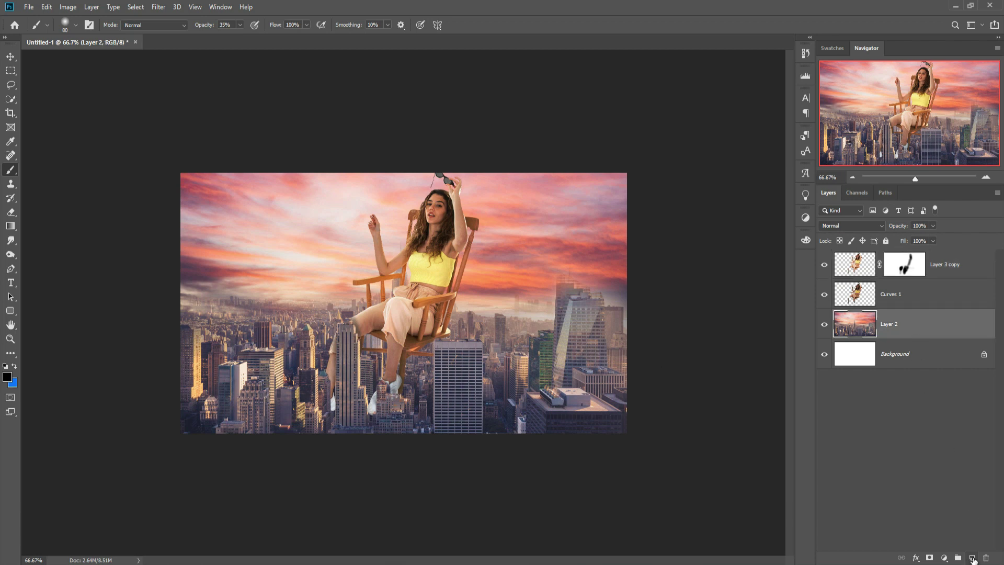
{"action": "left_click", "coordinate": [972, 558]}
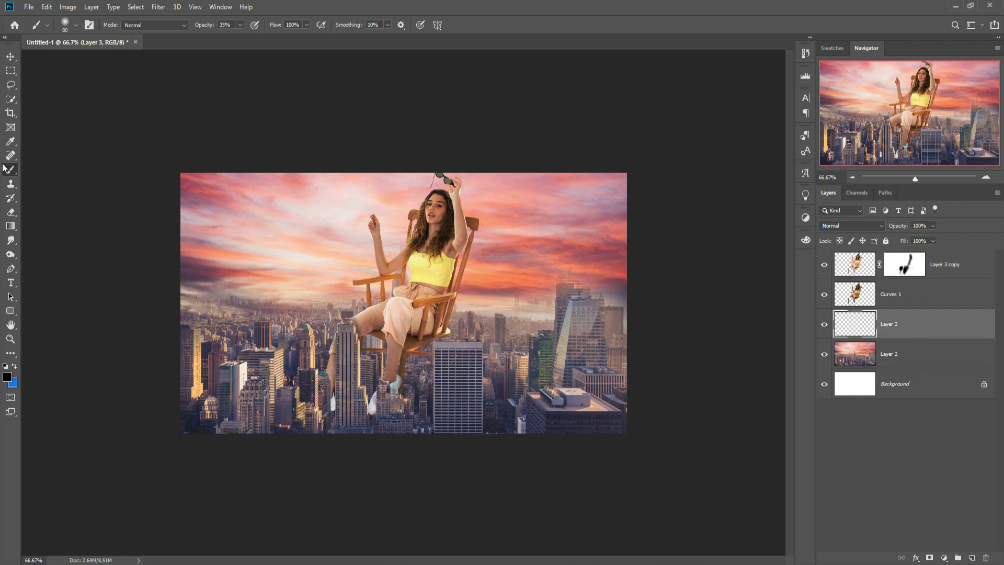
{"action": "left_click", "coordinate": [14, 366]}
{"action": "left_click", "coordinate": [7, 376]}
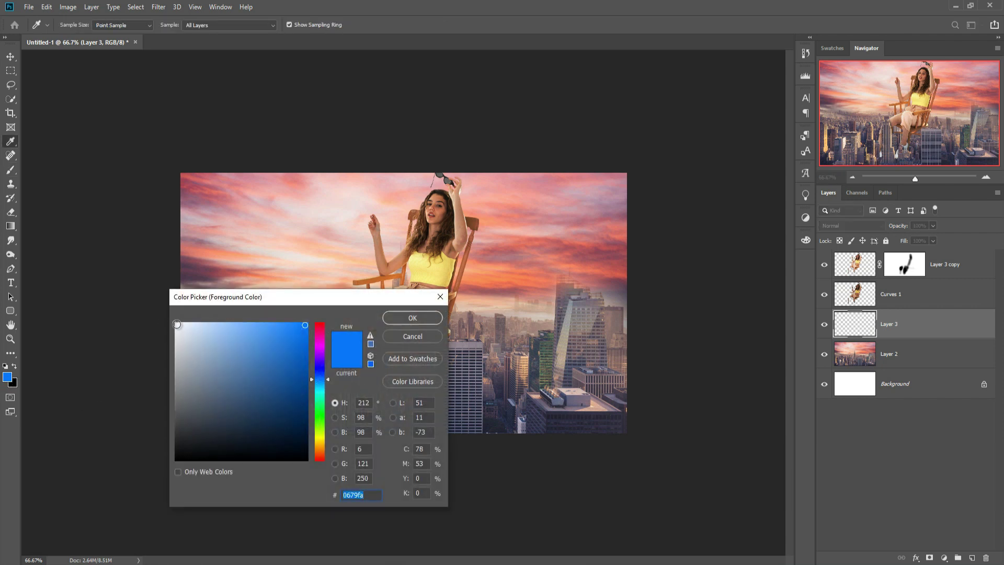
{"action": "left_click", "coordinate": [177, 324]}
{"action": "left_click", "coordinate": [177, 362]}
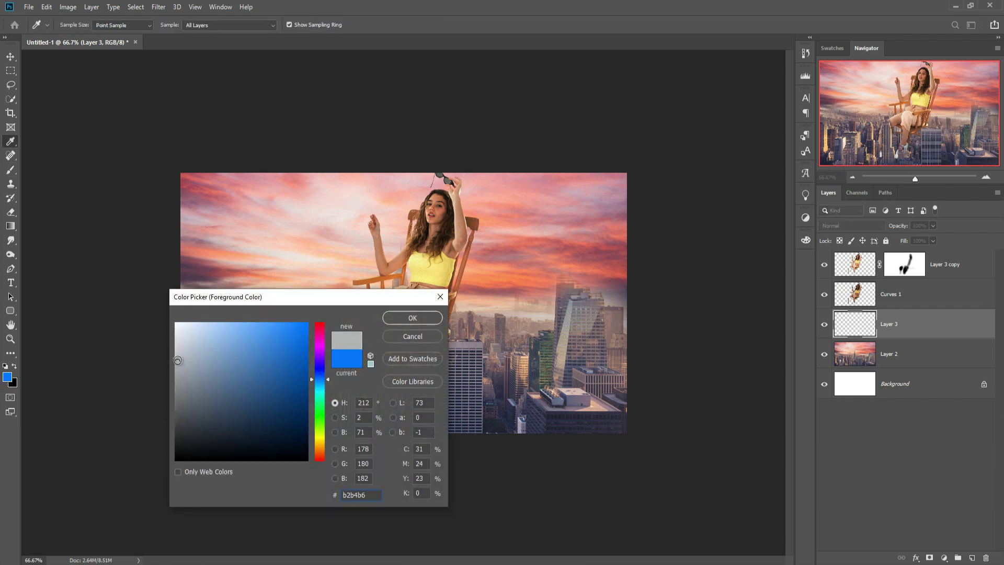
{"action": "left_click", "coordinate": [177, 356]}
{"action": "left_click", "coordinate": [419, 327]}
{"action": "key", "text": "b"}
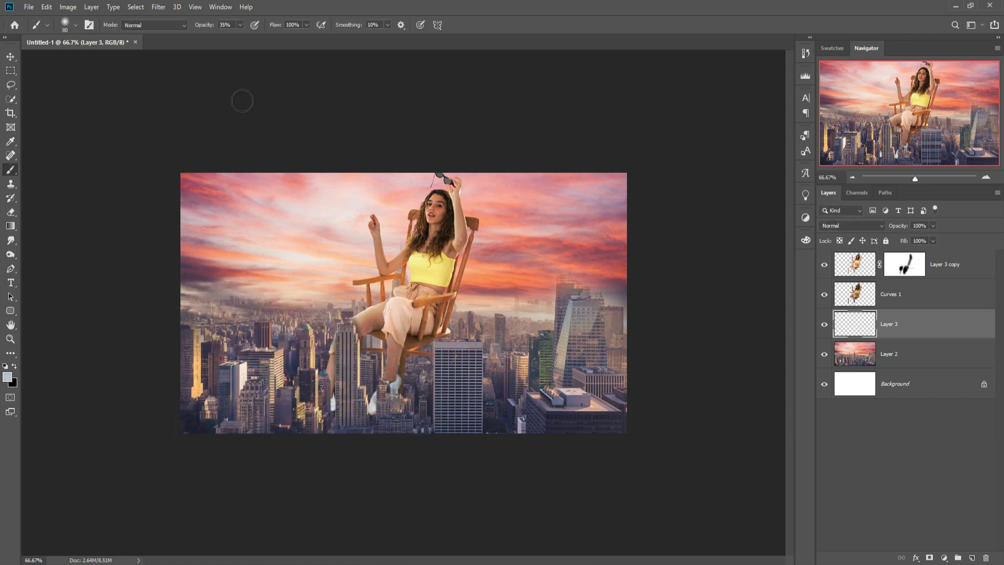
- Paint light grey haze over the sky and skyline with a 400 px brush at 8% opacity
{"action": "left_click", "coordinate": [241, 25]}
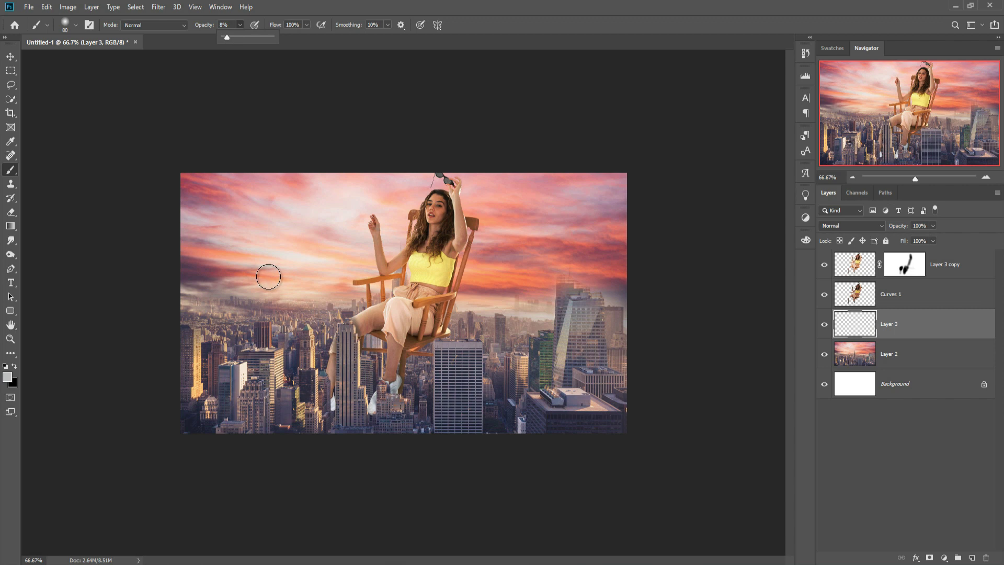
{"action": "key", "text": "bracketright"}
{"action": "key", "text": "bracketright"}
{"action": "key", "text": "bracketright"}
{"action": "key", "text": "bracketright"}
{"action": "key", "text": "bracketright"}
{"action": "key", "text": "bracketright"}
{"action": "key", "text": "bracketright"}
{"action": "key", "text": "bracketright"}
{"action": "key", "text": "bracketright"}
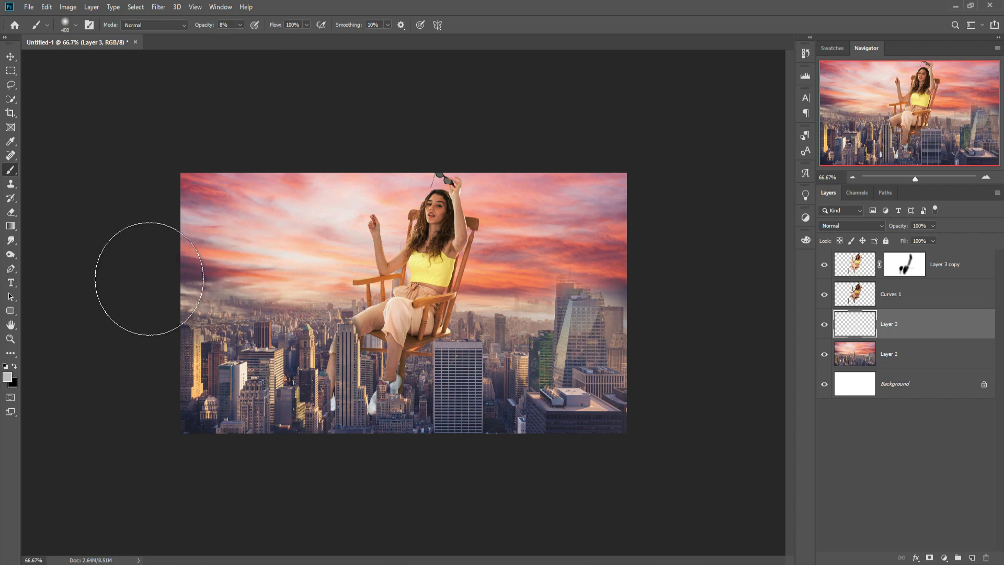
{"action": "mouse_move", "coordinate": [276, 297]}
{"action": "left_mouse_down"}
{"action": "mouse_move", "coordinate": [453, 265]}
{"action": "mouse_move", "coordinate": [358, 255]}
{"action": "mouse_move", "coordinate": [540, 260]}
{"action": "mouse_move", "coordinate": [485, 272]}
{"action": "mouse_move", "coordinate": [467, 293]}
{"action": "mouse_move", "coordinate": [546, 282]}
{"action": "mouse_move", "coordinate": [472, 266]}
{"action": "mouse_move", "coordinate": [605, 207]}
{"action": "mouse_move", "coordinate": [393, 215]}
{"action": "mouse_move", "coordinate": [143, 191]}
{"action": "mouse_move", "coordinate": [223, 259]}
{"action": "mouse_move", "coordinate": [257, 221]}
{"action": "mouse_move", "coordinate": [590, 220]}
{"action": "left_mouse_up"}
{"action": "key", "text": "v"}
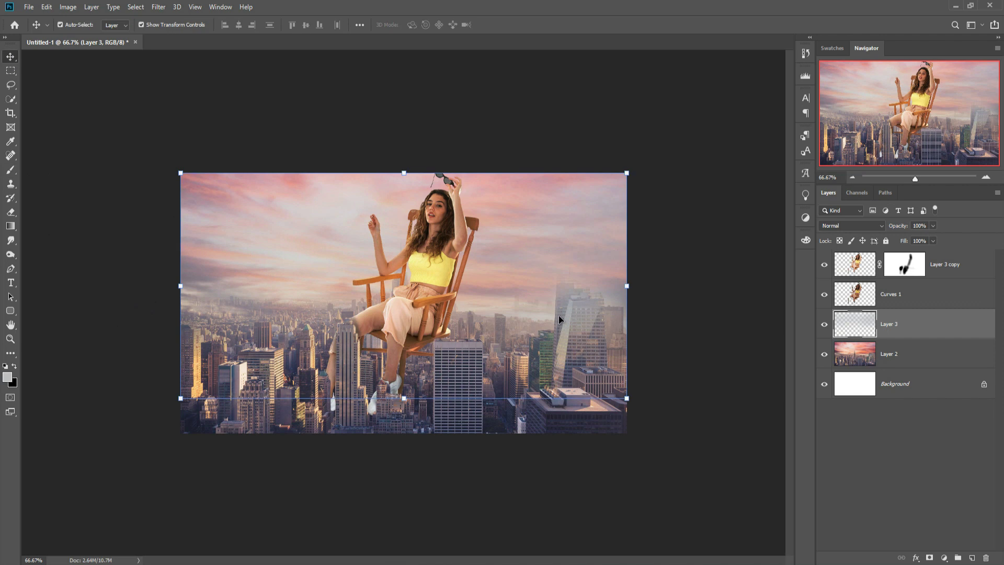
- Add a new layer directly above the city and sky layer and darken the foreground buildings with a smaller black brush
{"action": "key", "text": "ctrl+1"}
{"action": "key", "text": "ctrl+minus"}
{"action": "left_click", "coordinate": [930, 361]}
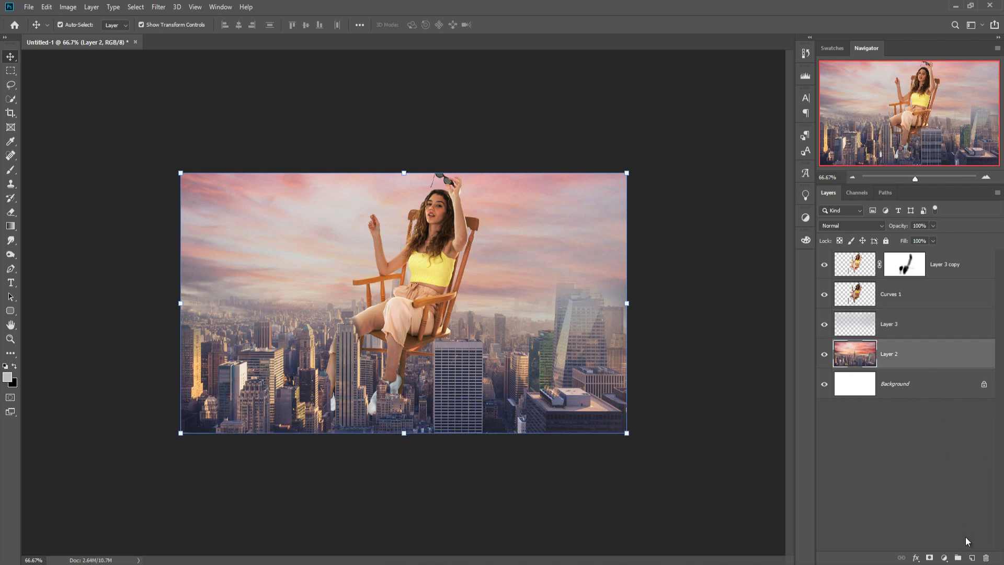
{"action": "left_click", "coordinate": [971, 558]}
{"action": "left_click", "coordinate": [10, 170]}
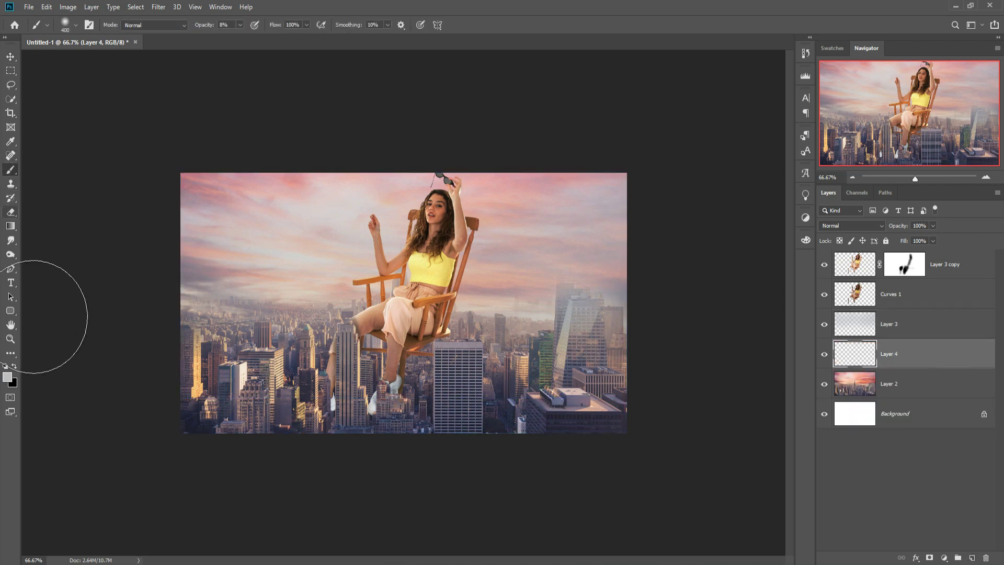
{"action": "left_click", "coordinate": [14, 366]}
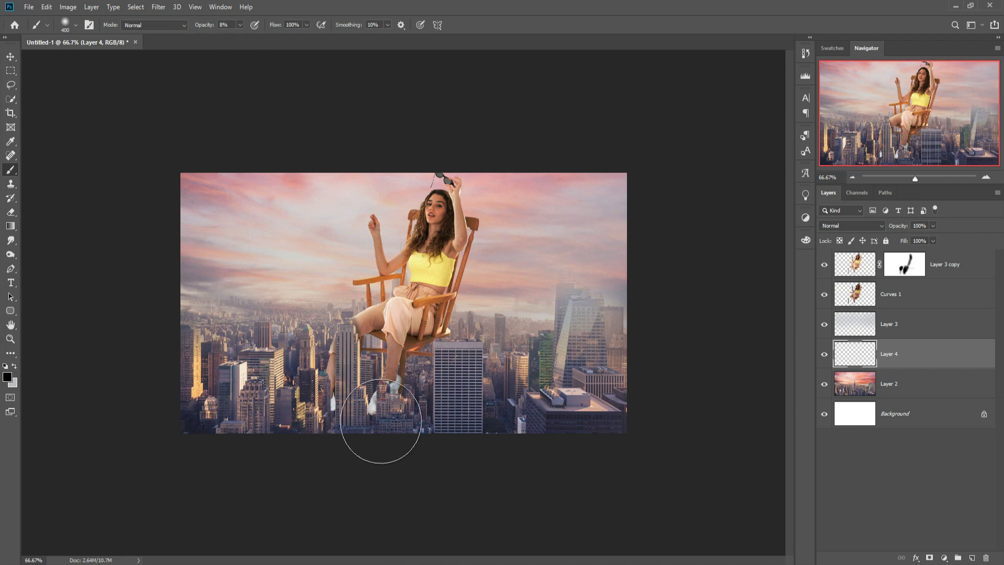
{"action": "key", "text": "bracketleft"}
{"action": "key", "text": "bracketleft"}
{"action": "key", "text": "bracketleft"}
{"action": "mouse_move", "coordinate": [382, 415]}
{"action": "left_mouse_down"}
{"action": "mouse_move", "coordinate": [355, 395]}
{"action": "mouse_move", "coordinate": [467, 398]}
{"action": "mouse_move", "coordinate": [334, 396]}
{"action": "mouse_move", "coordinate": [348, 395]}
{"action": "mouse_move", "coordinate": [325, 407]}
{"action": "mouse_move", "coordinate": [421, 390]}
{"action": "mouse_move", "coordinate": [413, 406]}
{"action": "mouse_move", "coordinate": [450, 390]}
{"action": "mouse_move", "coordinate": [447, 408]}
{"action": "mouse_move", "coordinate": [433, 366]}
{"action": "mouse_move", "coordinate": [417, 425]}
{"action": "mouse_move", "coordinate": [377, 412]}
{"action": "mouse_move", "coordinate": [368, 394]}
{"action": "mouse_move", "coordinate": [293, 423]}
{"action": "mouse_move", "coordinate": [325, 417]}
{"action": "mouse_move", "coordinate": [275, 422]}
{"action": "mouse_move", "coordinate": [289, 428]}
{"action": "mouse_move", "coordinate": [216, 431]}
{"action": "mouse_move", "coordinate": [430, 412]}
{"action": "mouse_move", "coordinate": [427, 429]}
{"action": "mouse_move", "coordinate": [610, 440]}
{"action": "mouse_move", "coordinate": [492, 444]}
{"action": "mouse_move", "coordinate": [640, 450]}
{"action": "mouse_move", "coordinate": [472, 443]}
{"action": "mouse_move", "coordinate": [552, 428]}
{"action": "mouse_move", "coordinate": [662, 436]}
{"action": "mouse_move", "coordinate": [625, 438]}
{"action": "left_mouse_up"}
{"action": "left_click", "coordinate": [10, 56]}
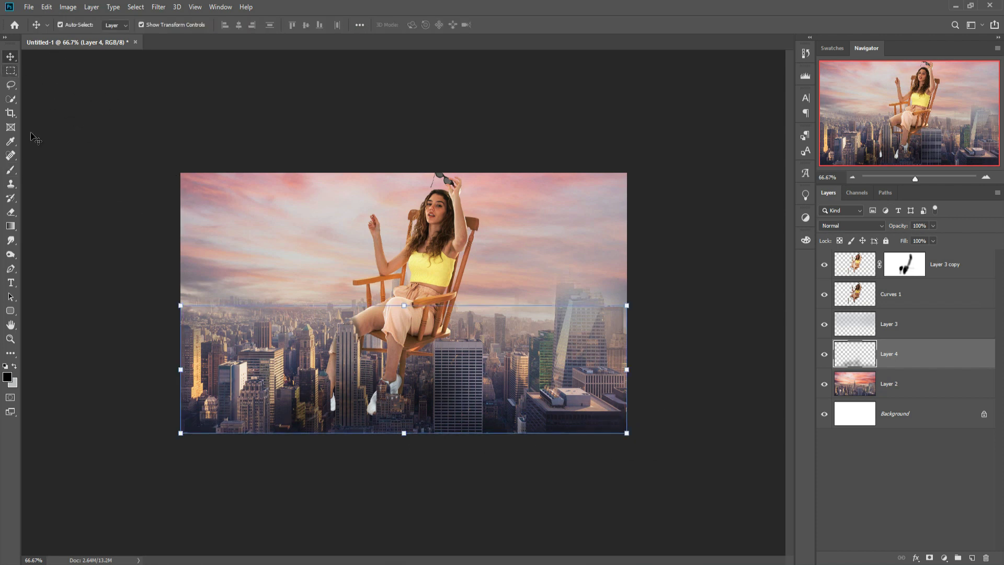
- Add a gradient fill layer above all other layers, using the Yellow, Violet preset from Color Harmonies 1
{"action": "left_click", "coordinate": [942, 263]}
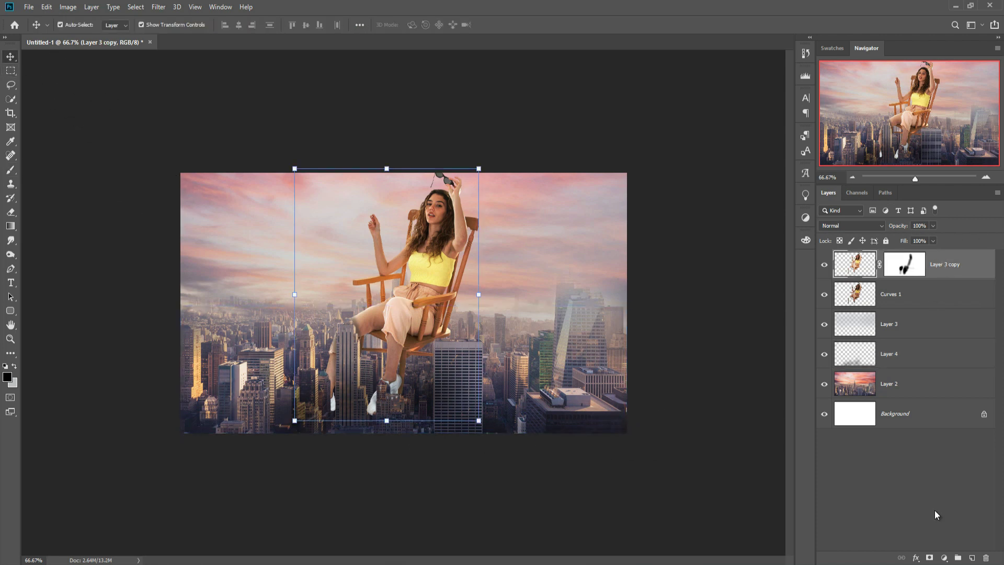
{"action": "left_click", "coordinate": [944, 557]}
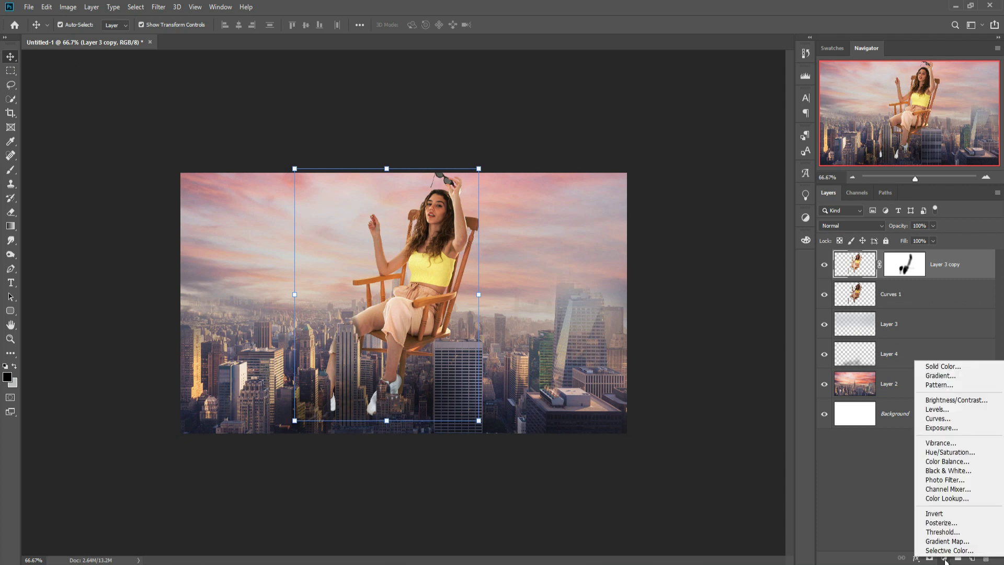
{"action": "left_click", "coordinate": [944, 376]}
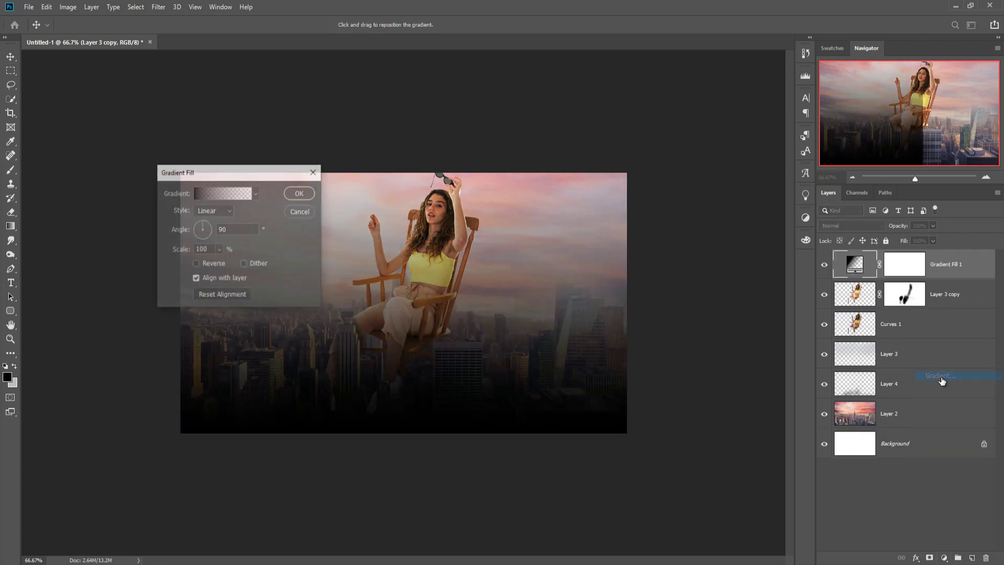
{"action": "left_click", "coordinate": [229, 200]}
{"action": "left_click", "coordinate": [793, 119]}
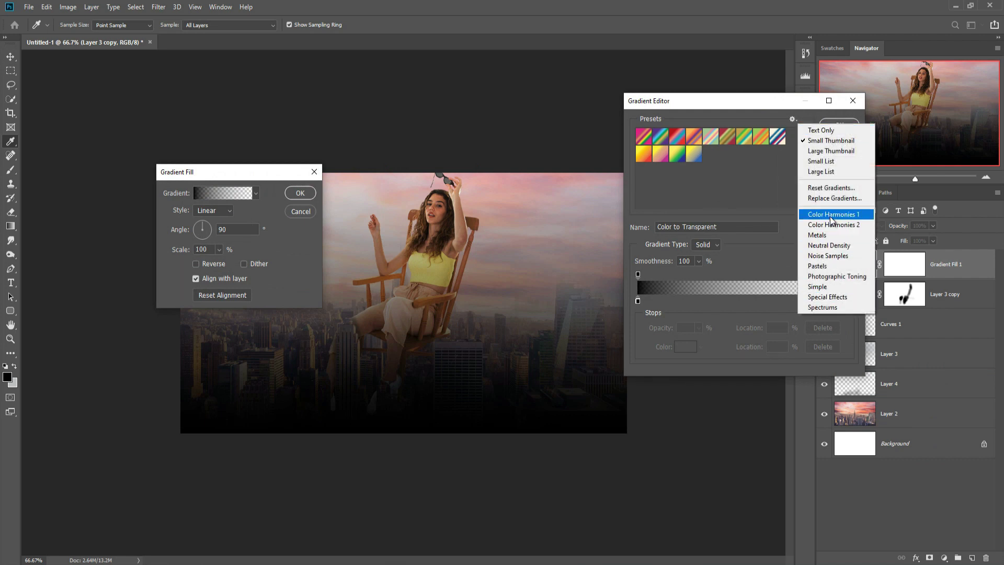
{"action": "left_click", "coordinate": [830, 216]}
{"action": "left_click", "coordinate": [461, 211]}
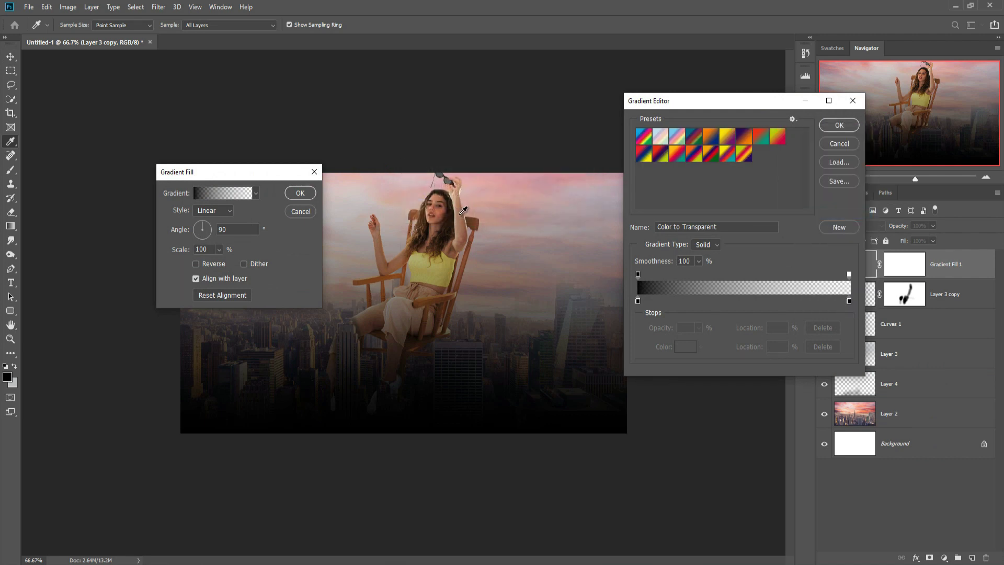
{"action": "left_click", "coordinate": [729, 151]}
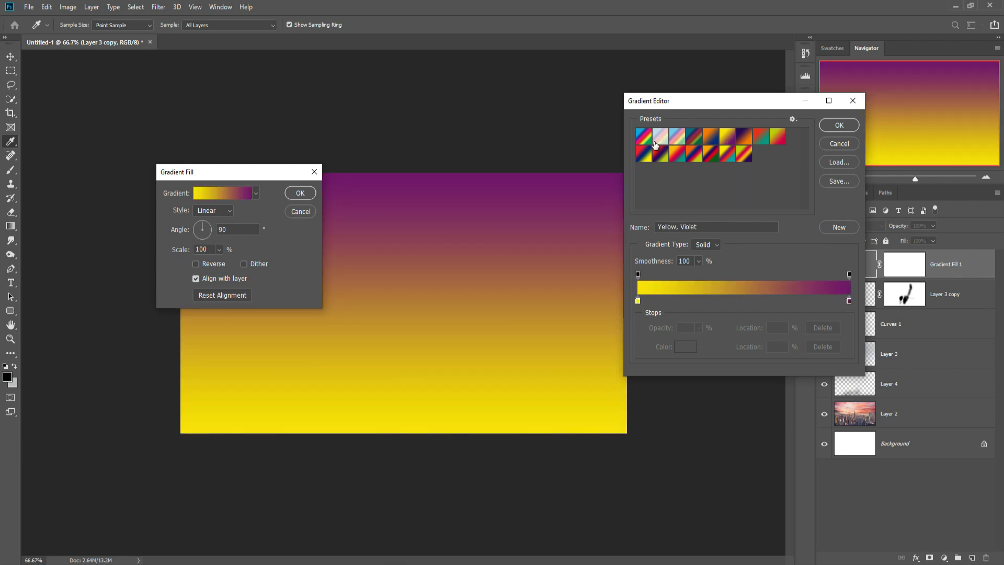
{"action": "left_click", "coordinate": [836, 127]}
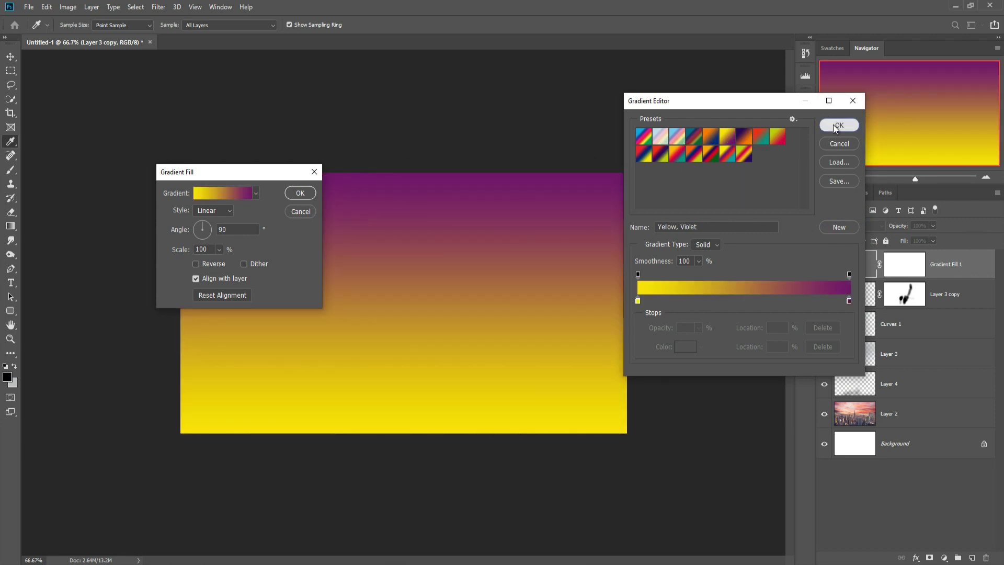
{"action": "left_click", "coordinate": [302, 196]}
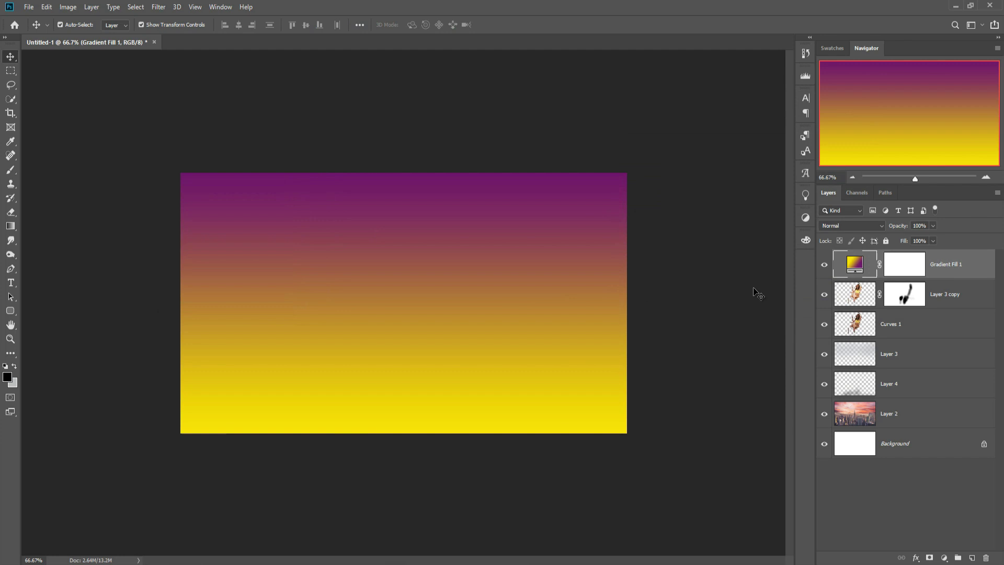
- Set the gradient fill layer's blend mode to Soft Light and change its yellow colour stop to muted olive grey #72705e
{"action": "left_click", "coordinate": [867, 225]}
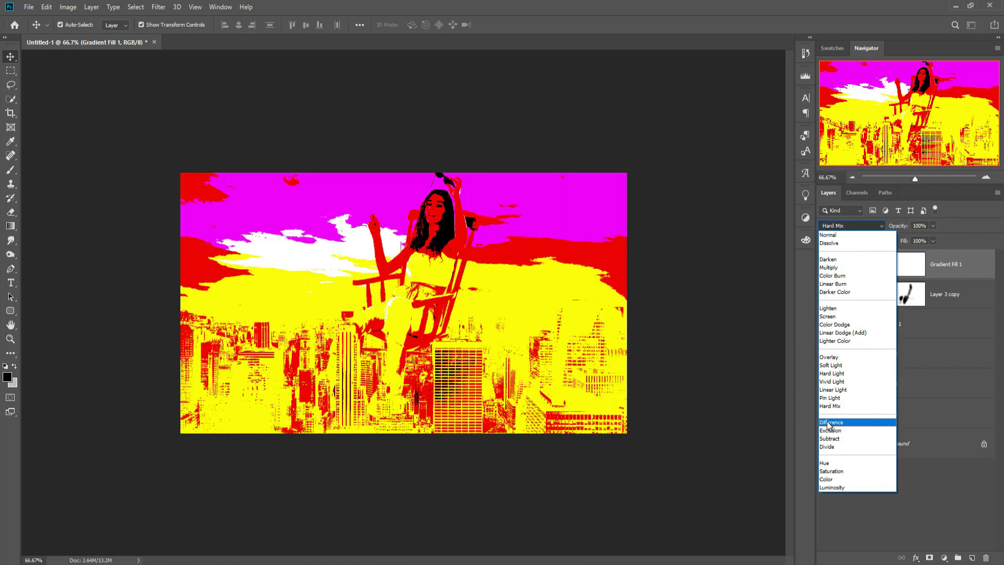
{"action": "left_click", "coordinate": [836, 365]}
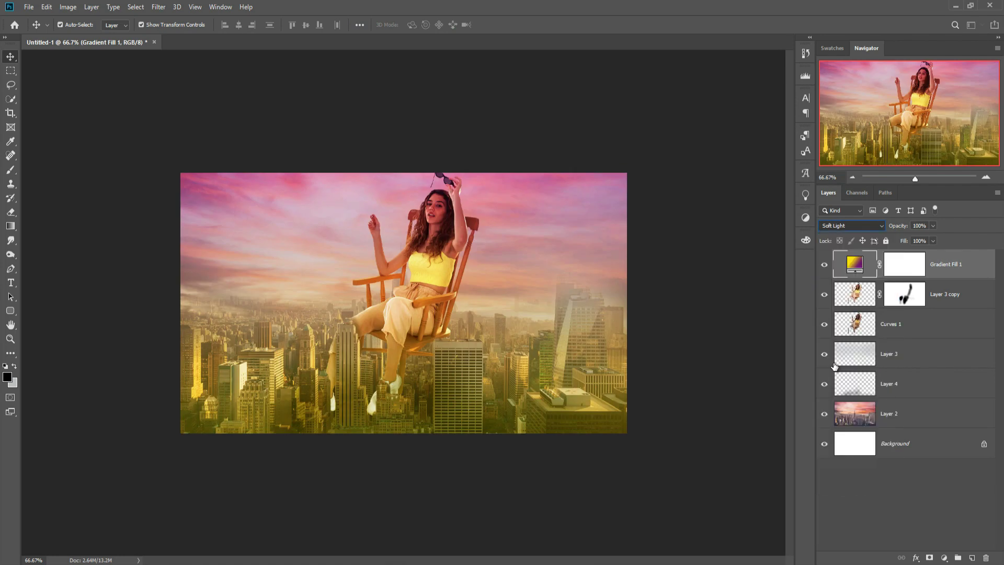
{"action": "double_click", "coordinate": [856, 264]}
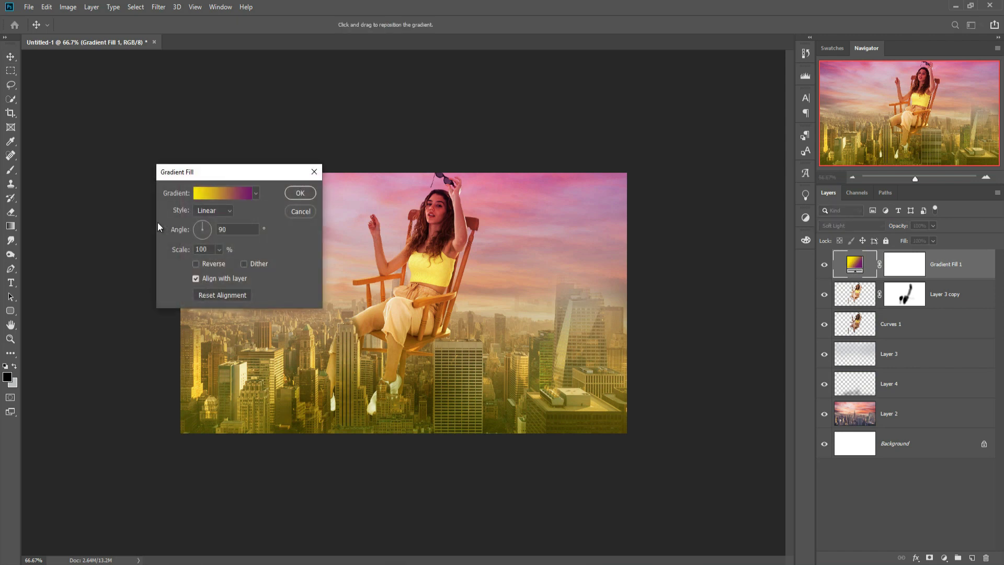
{"action": "left_click", "coordinate": [205, 194]}
{"action": "left_click", "coordinate": [638, 301]}
{"action": "left_click", "coordinate": [681, 347]}
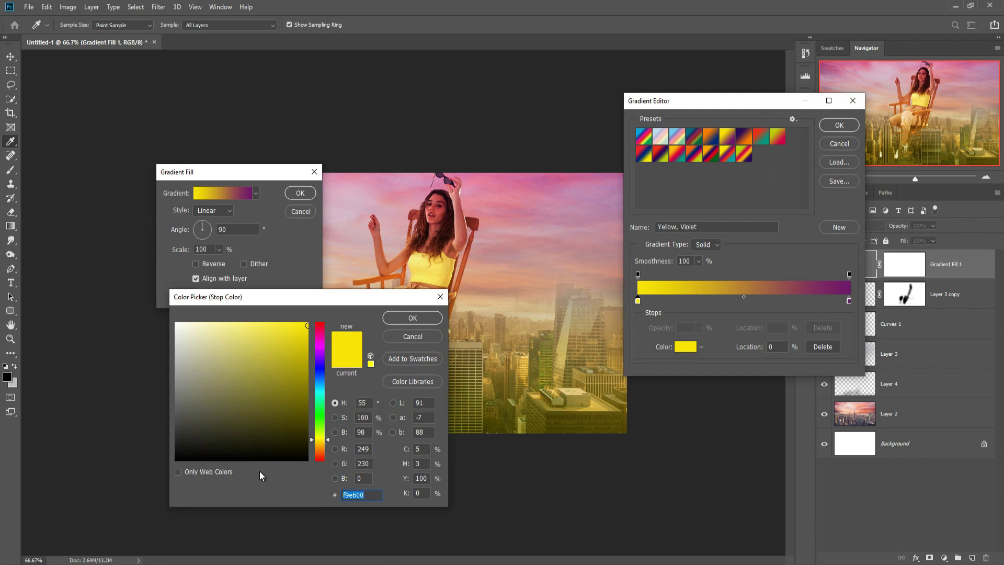
{"action": "left_click", "coordinate": [206, 443]}
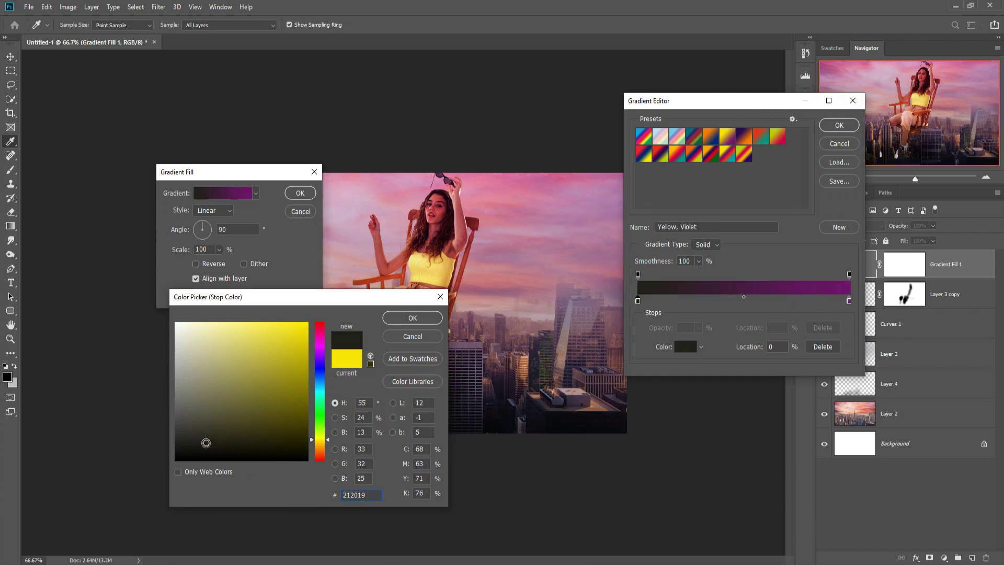
{"action": "left_click", "coordinate": [233, 423]}
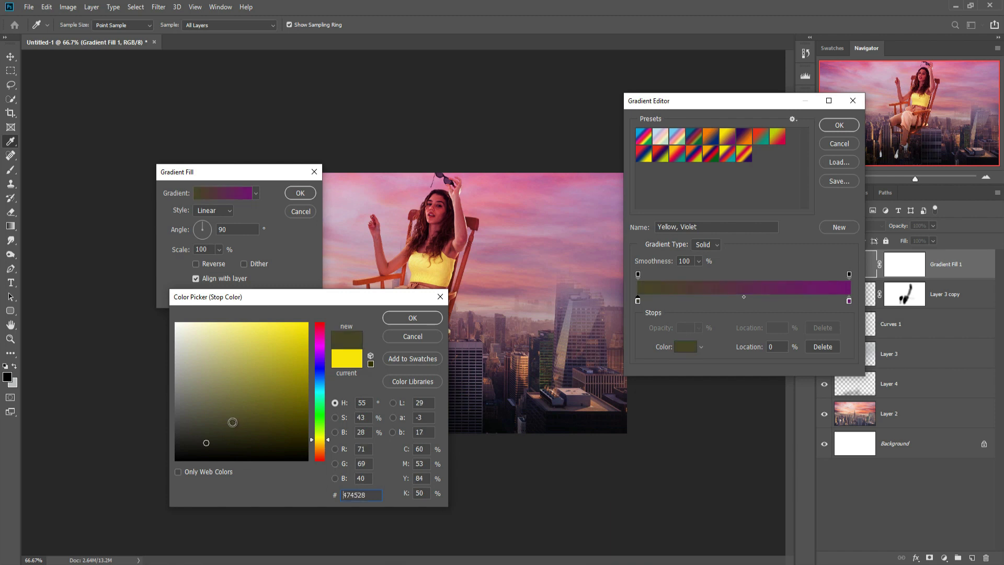
{"action": "left_click", "coordinate": [235, 413]}
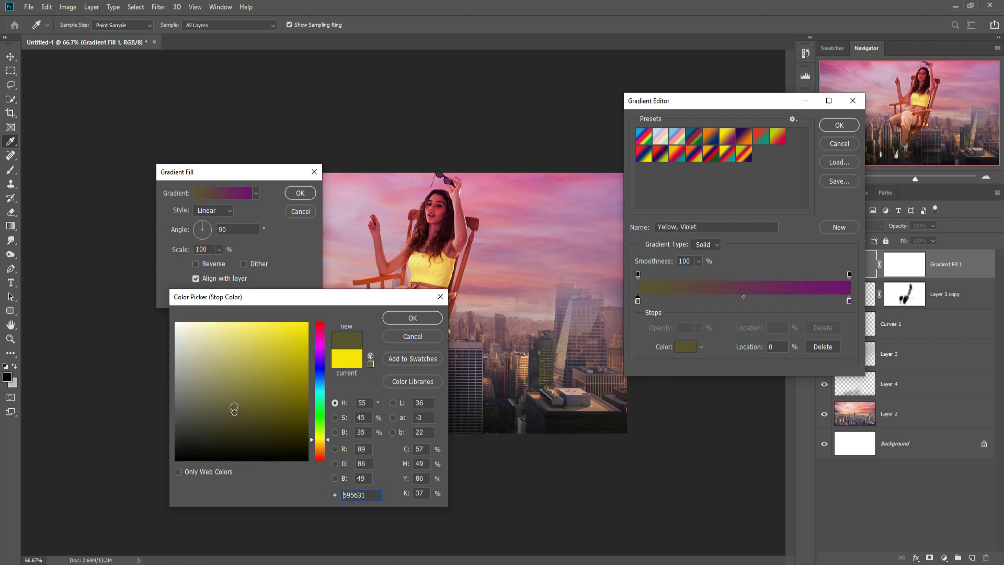
{"action": "left_click", "coordinate": [232, 401]}
{"action": "left_click_drag", "start_coordinate": [214, 405], "coordinate": [198, 398]}
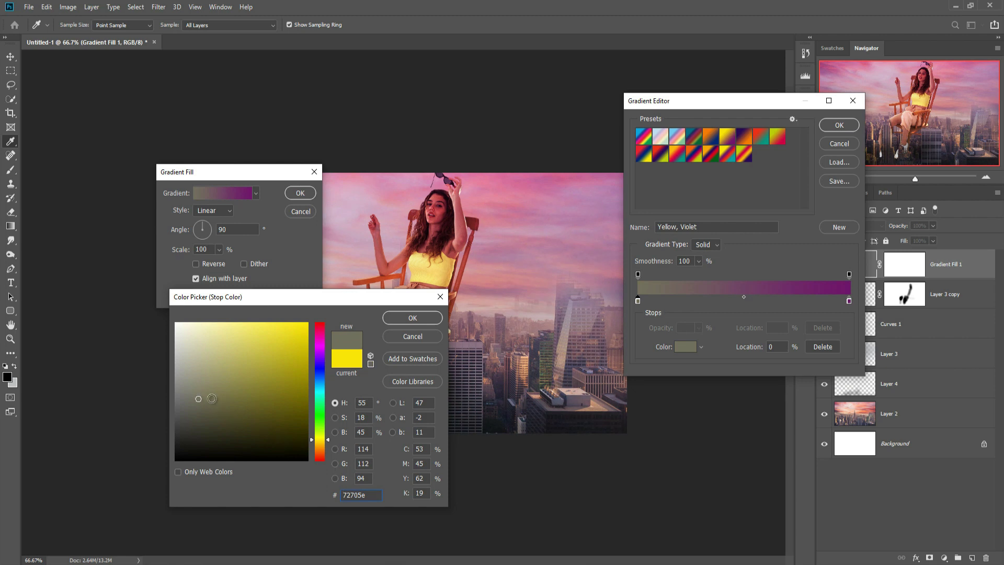
{"action": "left_click", "coordinate": [402, 317]}
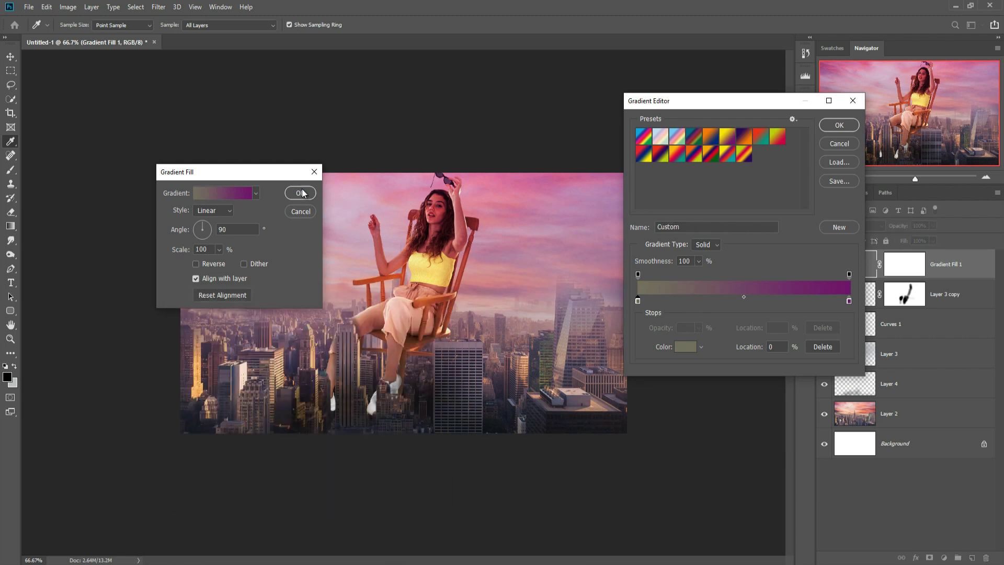
- Change the gradient's violet colour stop to muted gold #9b8f40 and apply the edited gradient fill
{"action": "left_click", "coordinate": [848, 301]}
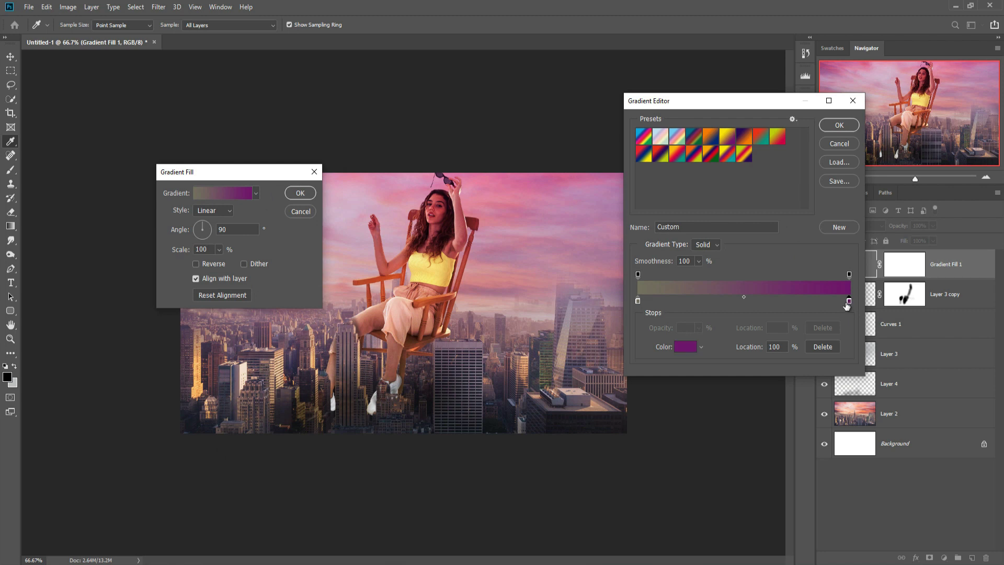
{"action": "left_click", "coordinate": [683, 347]}
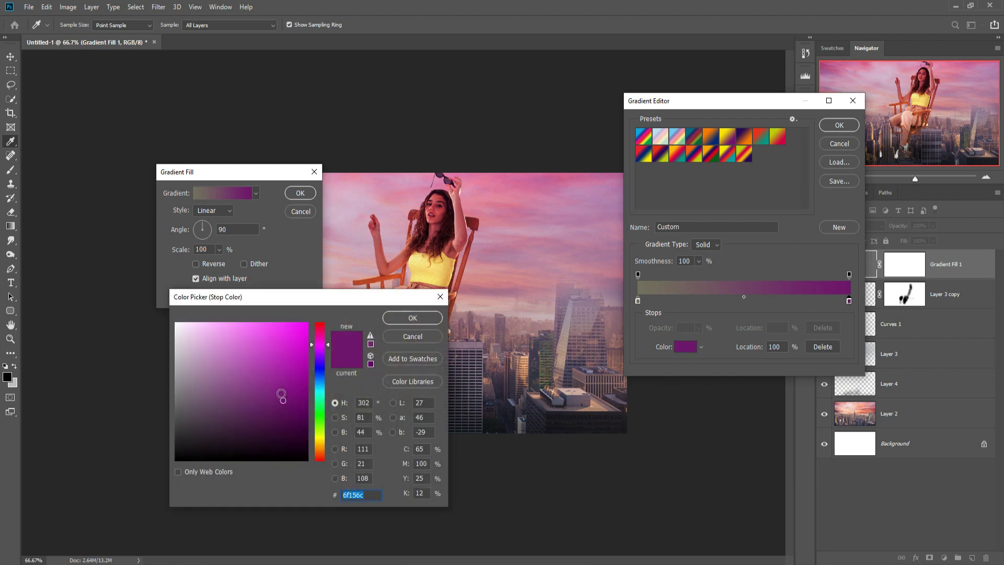
{"action": "left_click", "coordinate": [234, 438]}
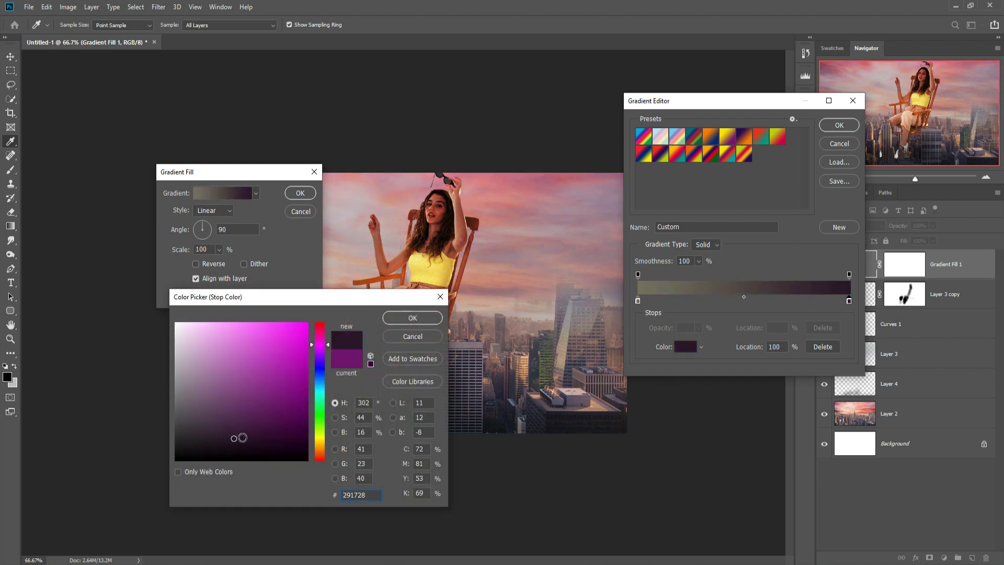
{"action": "left_click", "coordinate": [321, 436]}
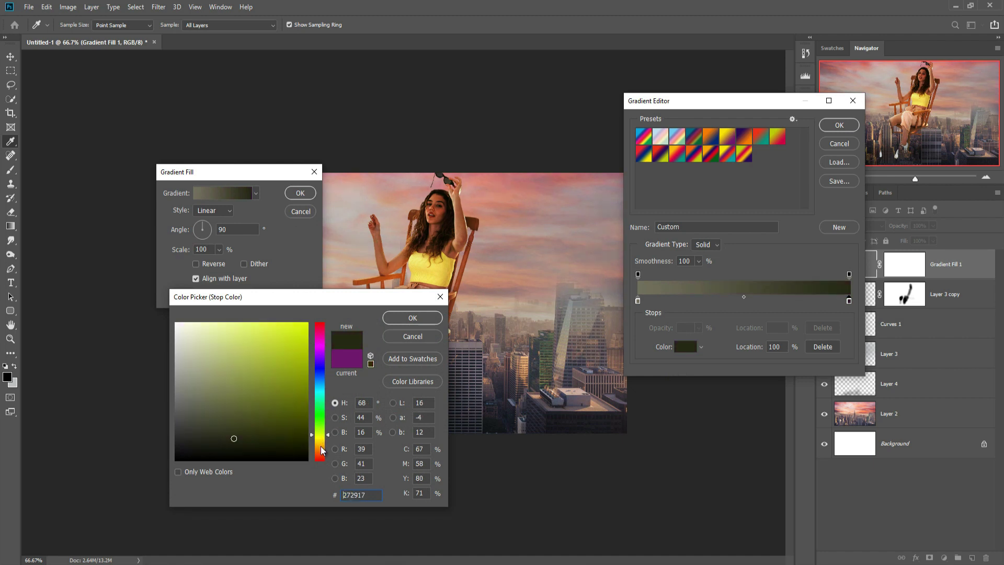
{"action": "left_click", "coordinate": [318, 449]}
{"action": "left_click_drag", "start_coordinate": [326, 451], "coordinate": [328, 444]}
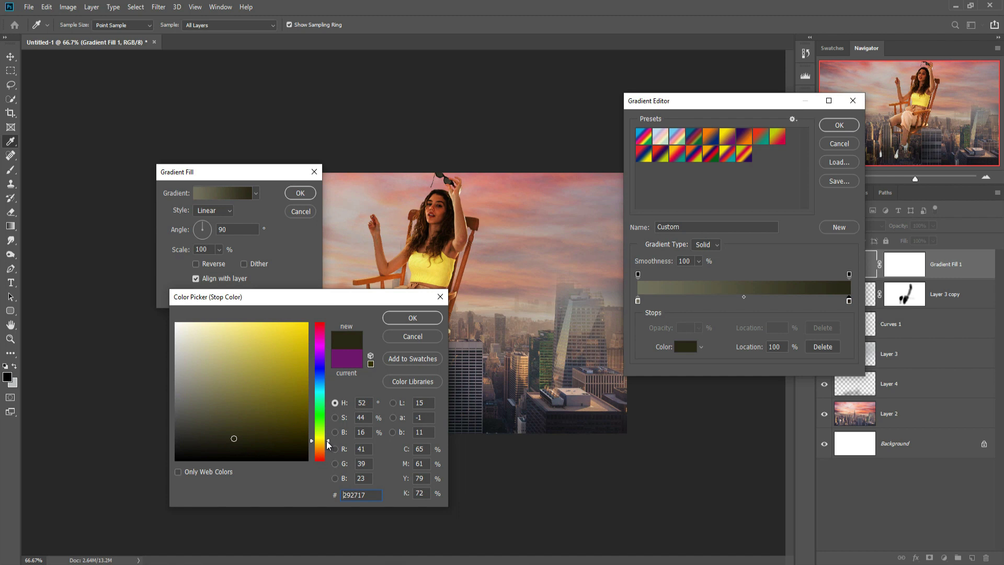
{"action": "left_click", "coordinate": [186, 365]}
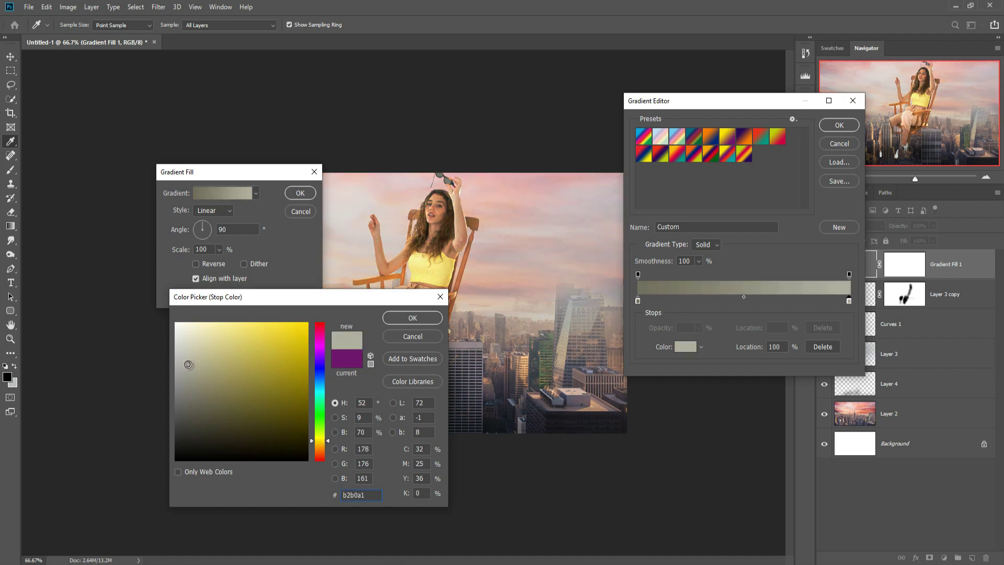
{"action": "left_click", "coordinate": [194, 373]}
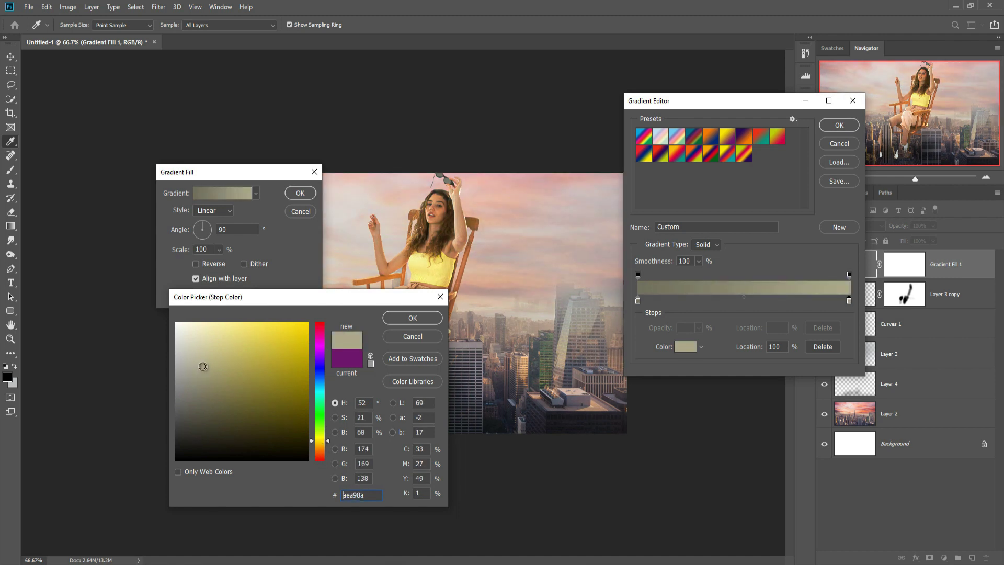
{"action": "mouse_move", "coordinate": [204, 368]}
{"action": "left_mouse_down"}
{"action": "mouse_move", "coordinate": [279, 360]}
{"action": "mouse_move", "coordinate": [260, 363]}
{"action": "left_mouse_up"}
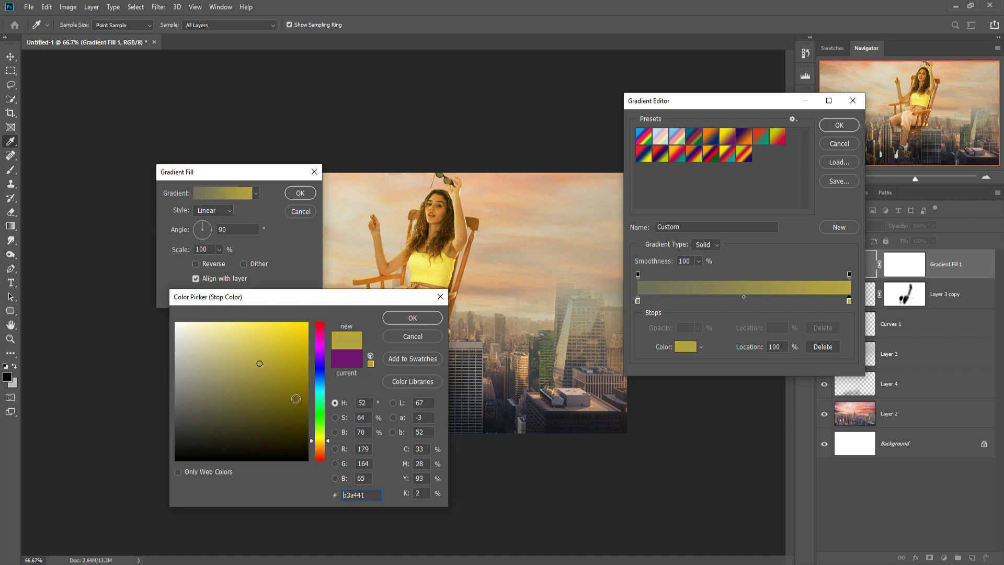
{"action": "left_click", "coordinate": [241, 396]}
{"action": "left_click_drag", "start_coordinate": [241, 393], "coordinate": [254, 377]}
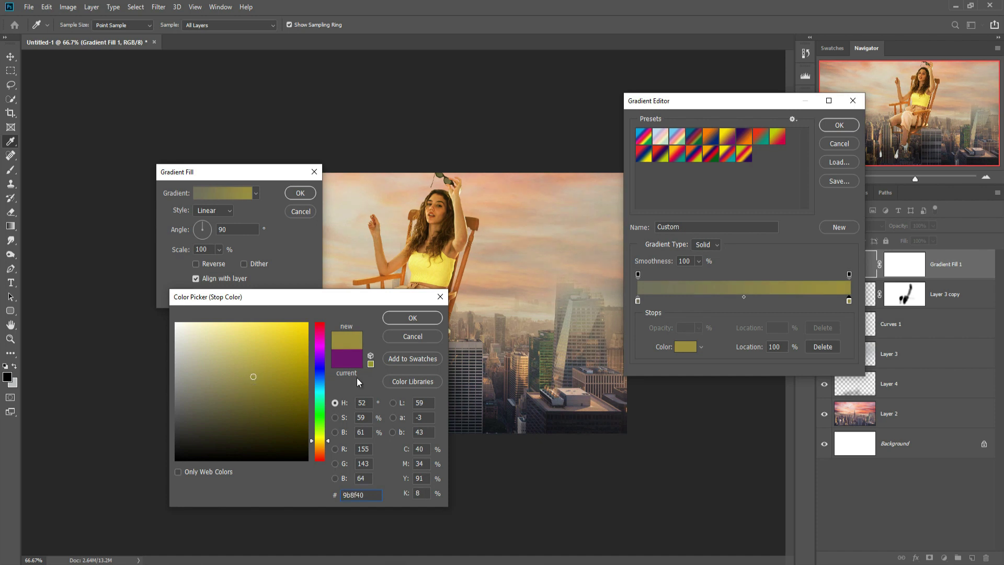
{"action": "left_click", "coordinate": [412, 318]}
{"action": "left_click", "coordinate": [838, 125]}
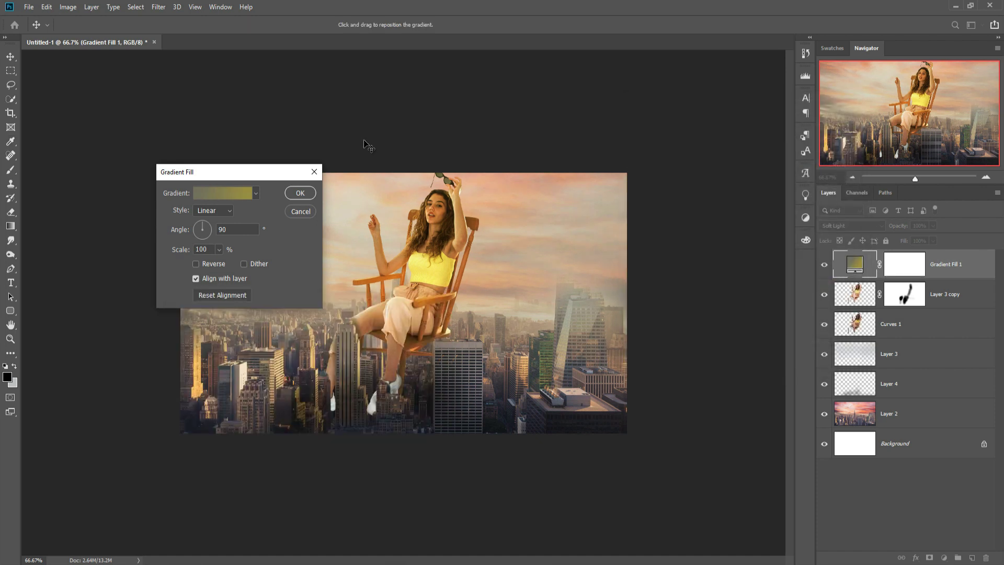
{"action": "left_click", "coordinate": [303, 193]}
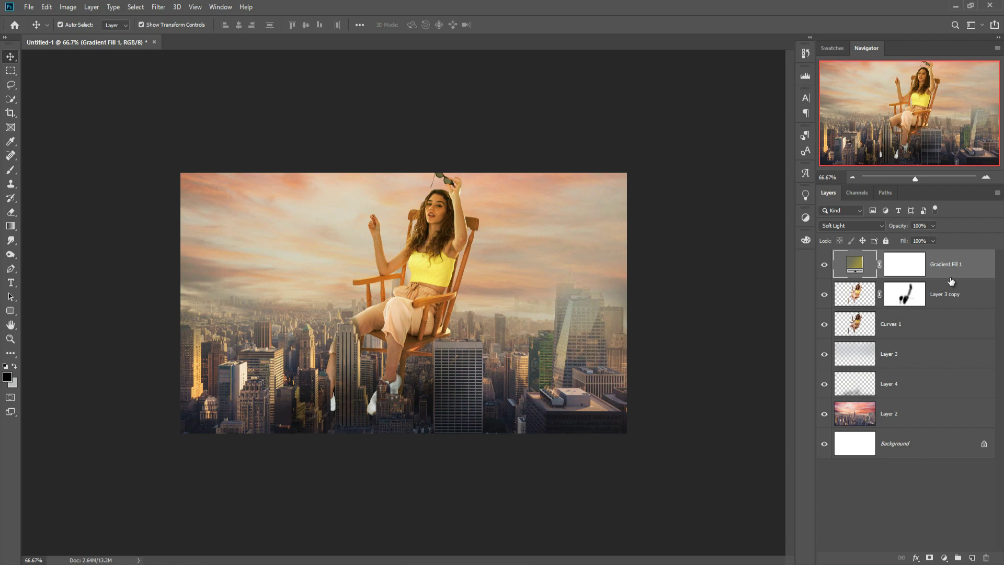
- Add a Photo Filter adjustment above the gradient fill with a custom deep orange colour, #fc5807
{"action": "left_click", "coordinate": [944, 558]}
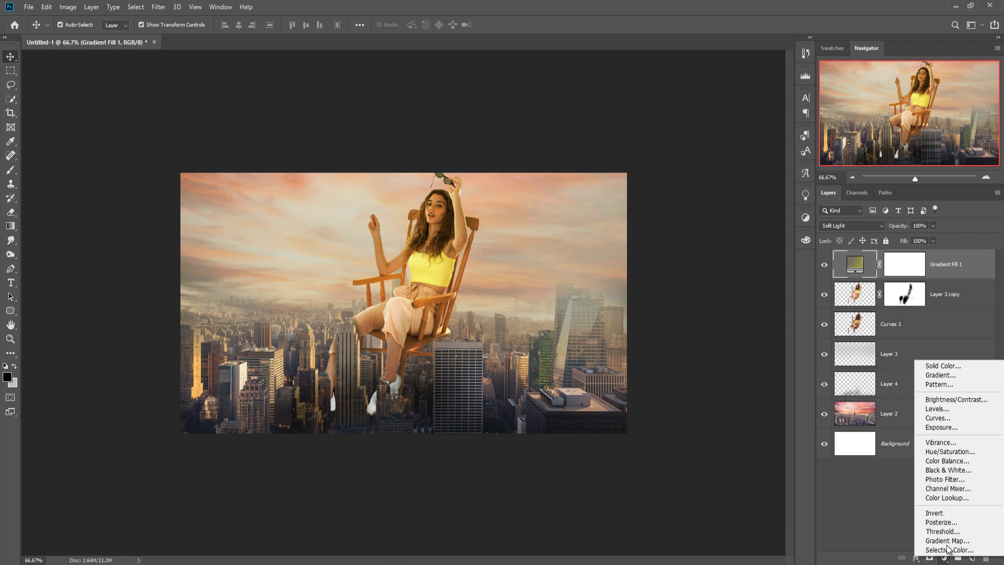
{"action": "left_click", "coordinate": [946, 480]}
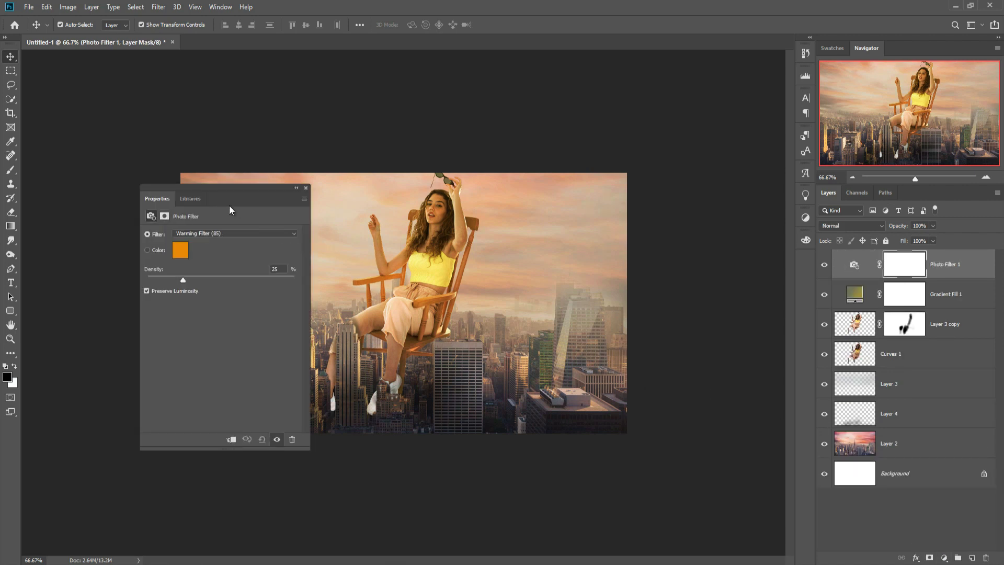
{"action": "left_click", "coordinate": [180, 250]}
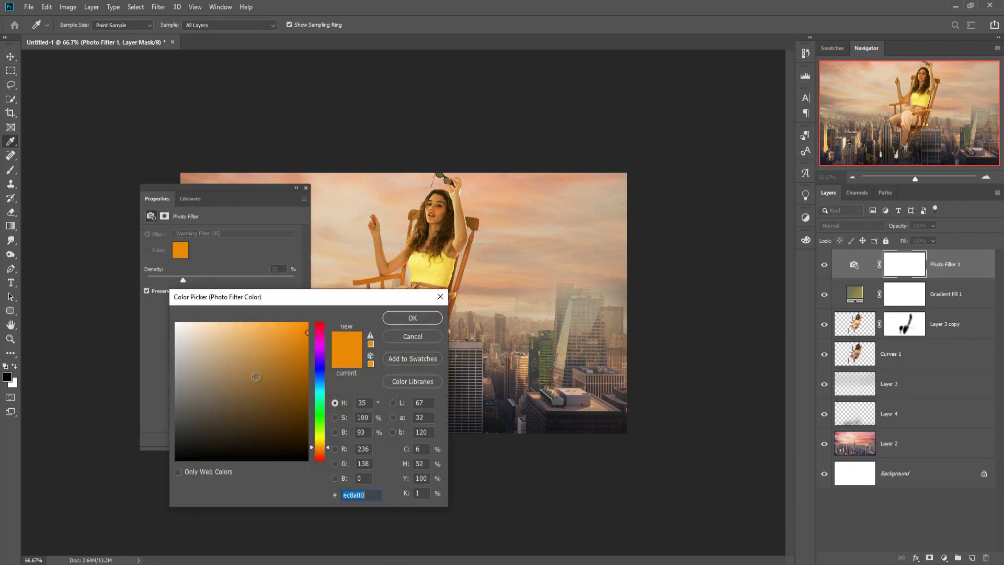
{"action": "left_click", "coordinate": [304, 324]}
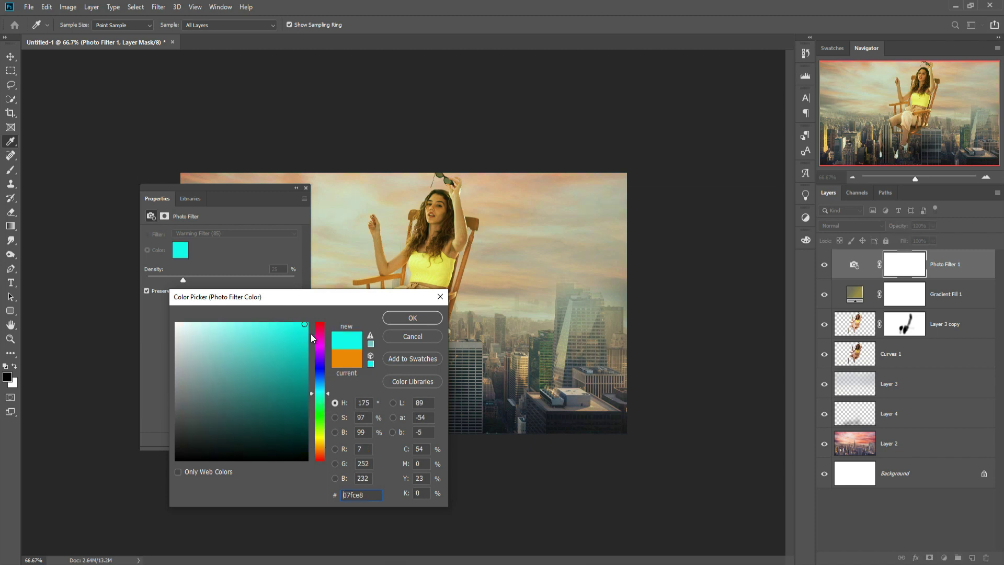
{"action": "left_click", "coordinate": [321, 445]}
{"action": "left_click_drag", "start_coordinate": [320, 446], "coordinate": [320, 452]}
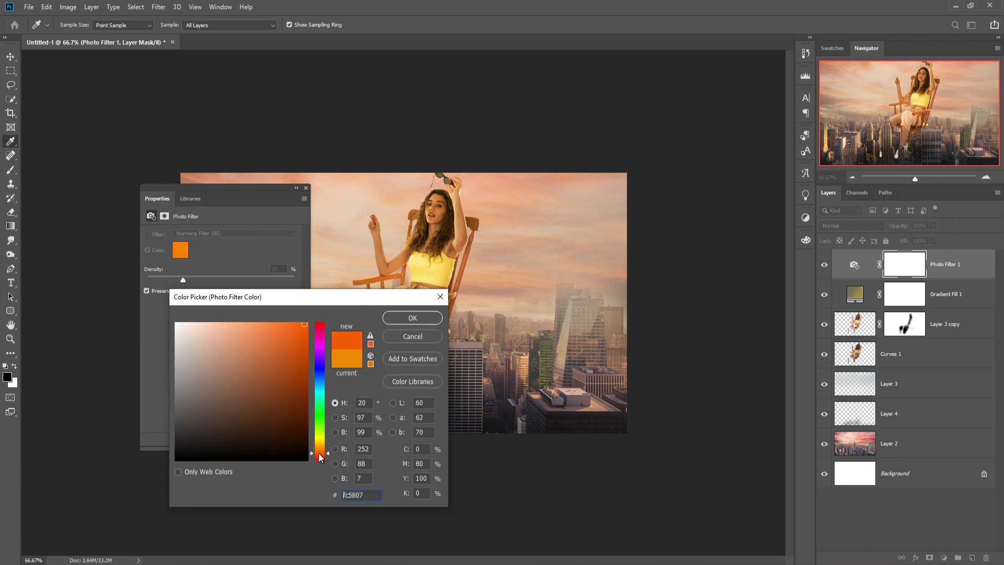
{"action": "left_click", "coordinate": [415, 320]}
{"action": "left_click", "coordinate": [306, 188]}
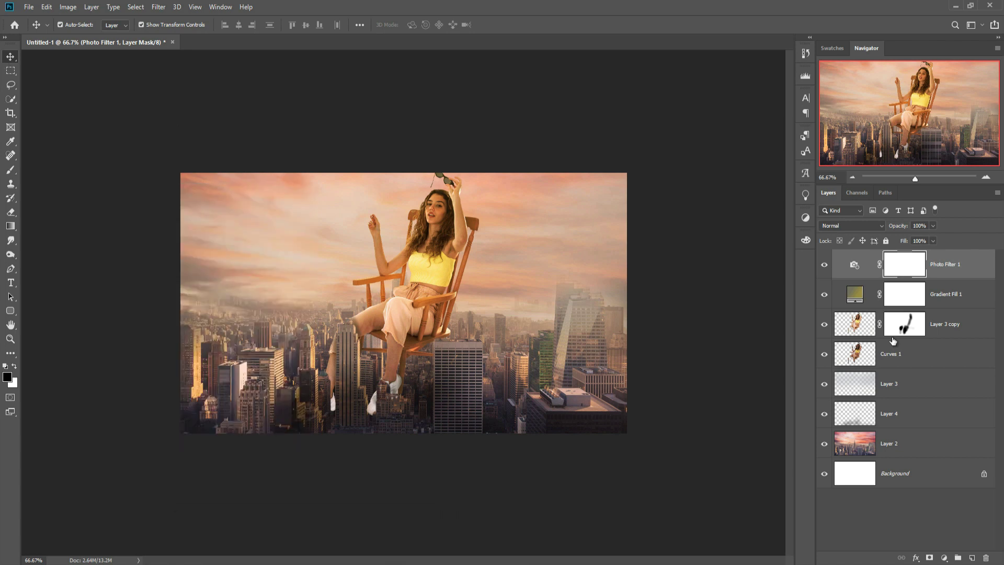
- Add a Color Balance adjustment above the photo filter and shift its midtones towards blue
{"action": "key", "text": "ctrl+1"}
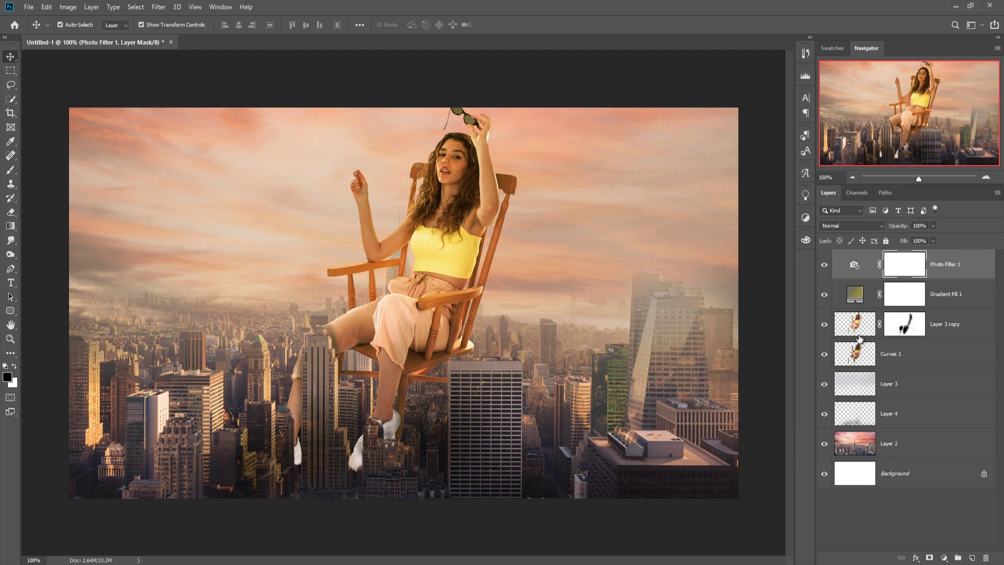
{"action": "left_click", "coordinate": [948, 271]}
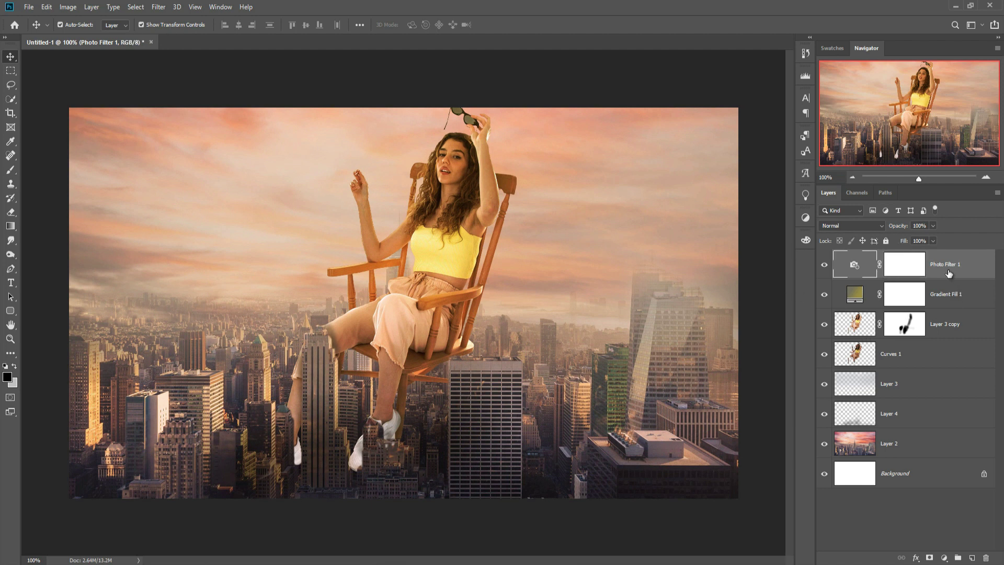
{"action": "left_click", "coordinate": [946, 558]}
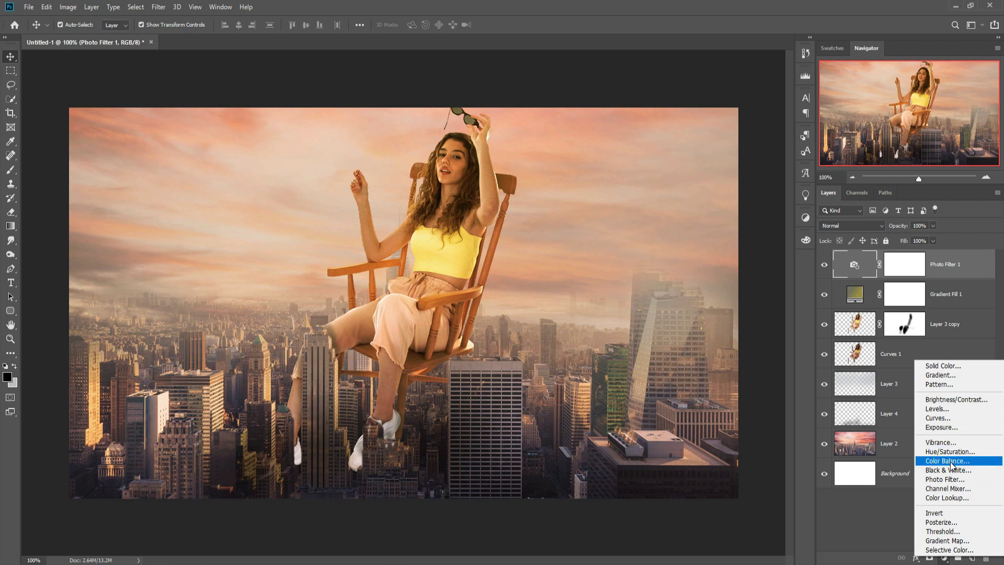
{"action": "left_click", "coordinate": [950, 464]}
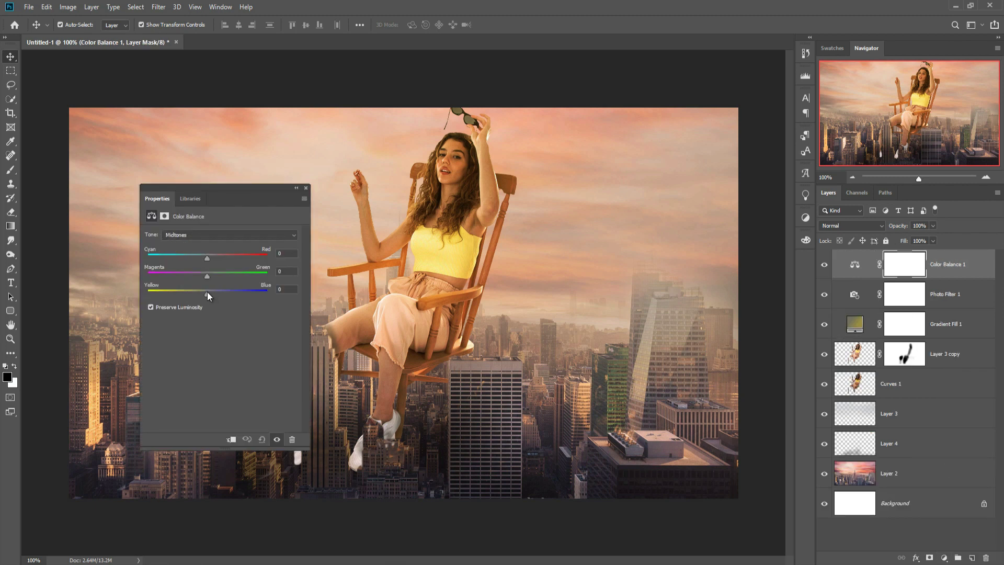
{"action": "left_click_drag", "start_coordinate": [208, 293], "coordinate": [213, 292]}
{"action": "left_click_drag", "start_coordinate": [208, 258], "coordinate": [196, 257]}
{"action": "left_click_drag", "start_coordinate": [214, 294], "coordinate": [226, 293]}
{"action": "left_click_drag", "start_coordinate": [196, 258], "coordinate": [235, 293]}
{"action": "left_click", "coordinate": [306, 188]}
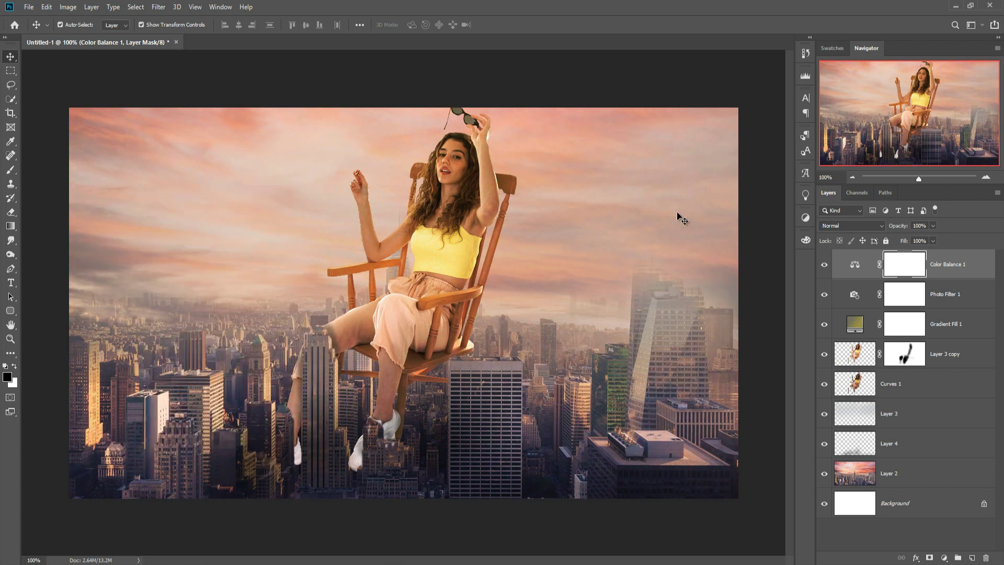
{"action": "left_click", "coordinate": [720, 78]}
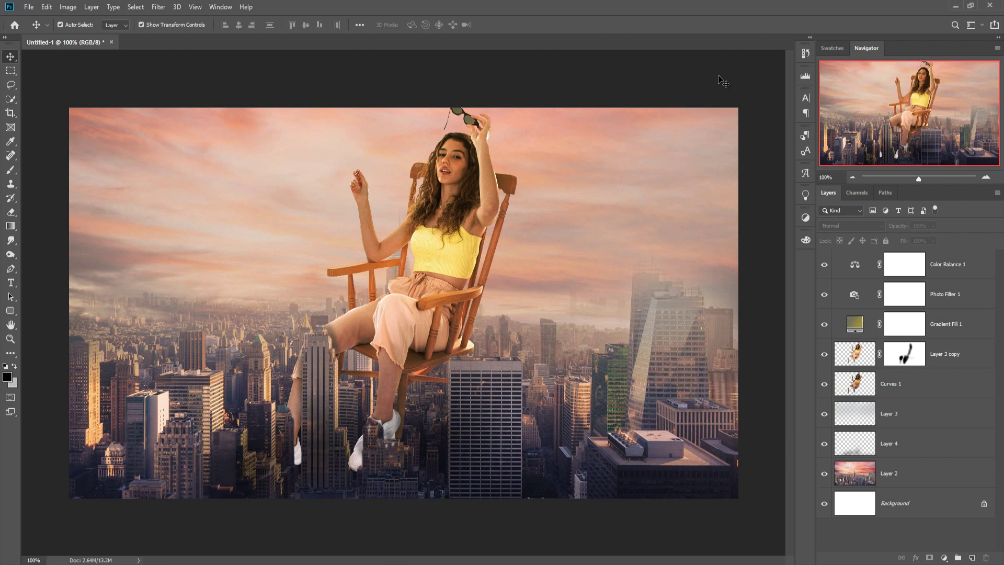
- Add a mask to the Curves 1 layer and paint black around the woman's front shoe with a 15 px brush at 100% opacity
{"action": "left_click", "coordinate": [905, 354]}
{"action": "key", "text": "b"}
{"action": "key", "text": "bracketleft"}
{"action": "key", "text": "bracketleft"}
{"action": "key", "text": "bracketleft"}
{"action": "key", "text": "bracketleft"}
{"action": "key", "text": "bracketleft"}
{"action": "key", "text": "bracketleft"}
{"action": "key", "text": "bracketleft"}
{"action": "key", "text": "bracketleft"}
{"action": "key", "text": "bracketleft"}
{"action": "key", "text": "bracketleft"}
{"action": "key", "text": "bracketleft"}
{"action": "key", "text": "bracketleft"}
{"action": "key", "text": "bracketleft"}
{"action": "key", "text": "bracketleft"}
{"action": "key", "text": "bracketleft"}
{"action": "key", "text": "bracketleft"}
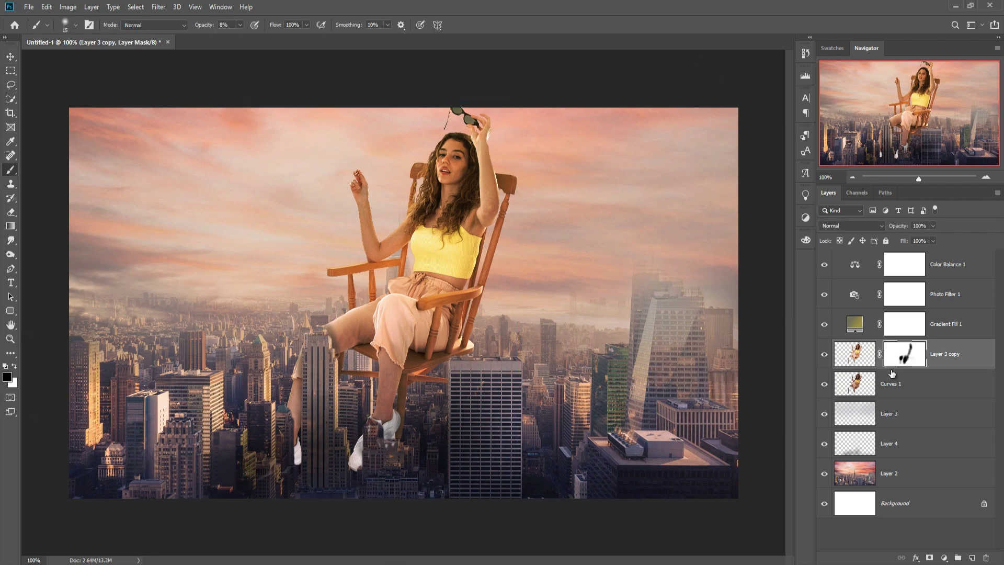
{"action": "left_click", "coordinate": [899, 385]}
{"action": "left_click", "coordinate": [240, 25]}
{"action": "left_click_drag", "start_coordinate": [240, 38], "coordinate": [291, 39]}
{"action": "left_click_drag", "start_coordinate": [372, 428], "coordinate": [387, 446]}
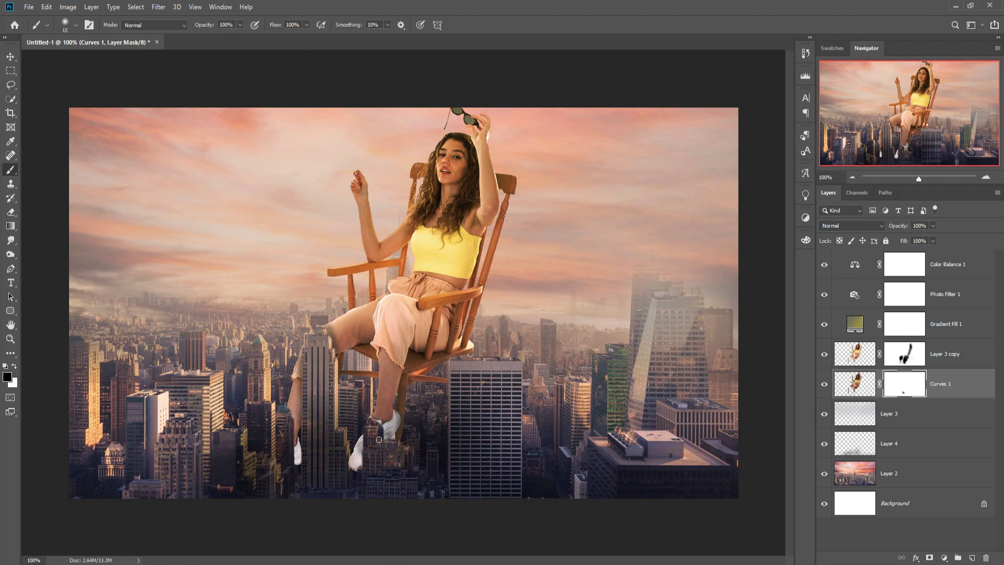
{"action": "key", "text": "alt+bracketright"}
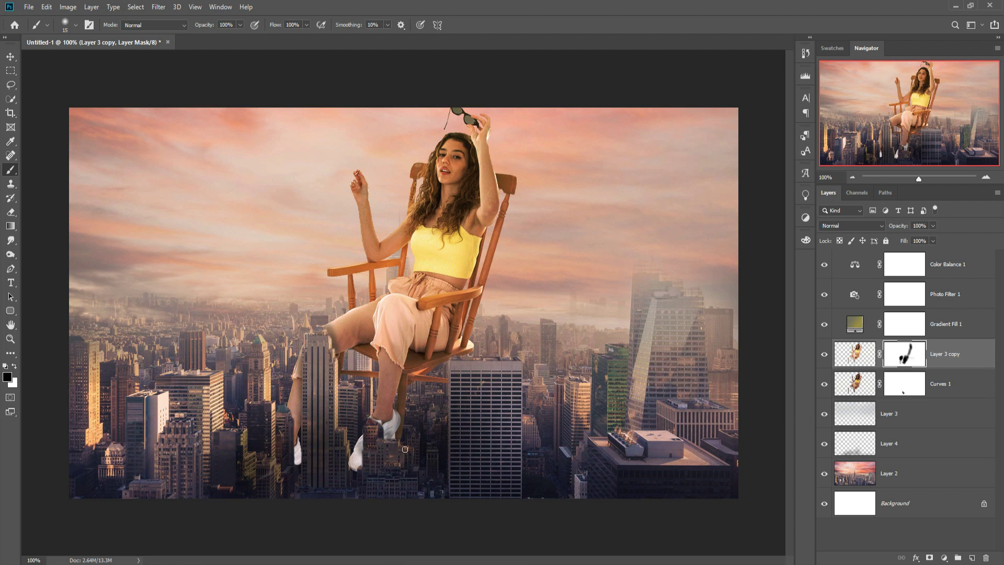
{"action": "key", "text": "v"}
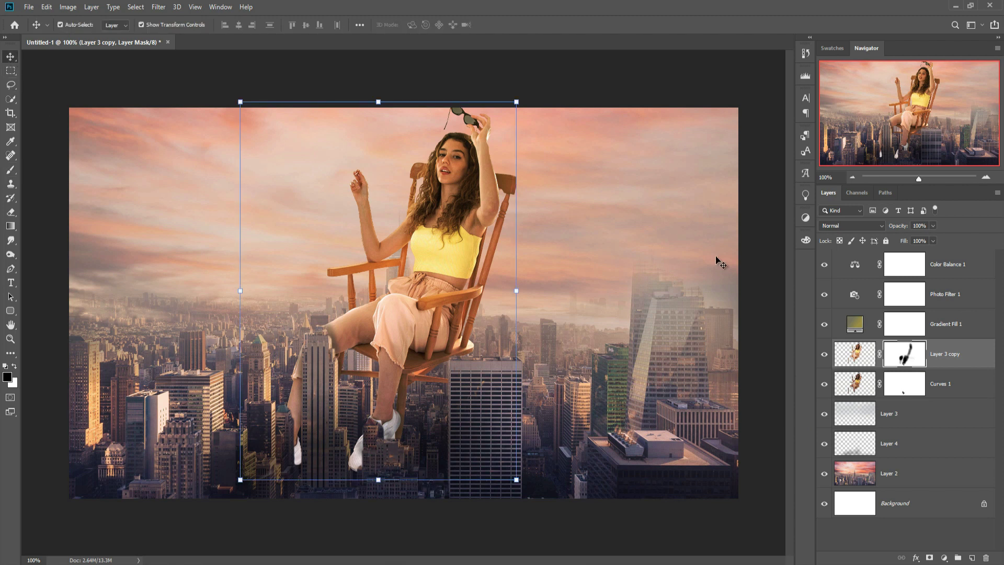